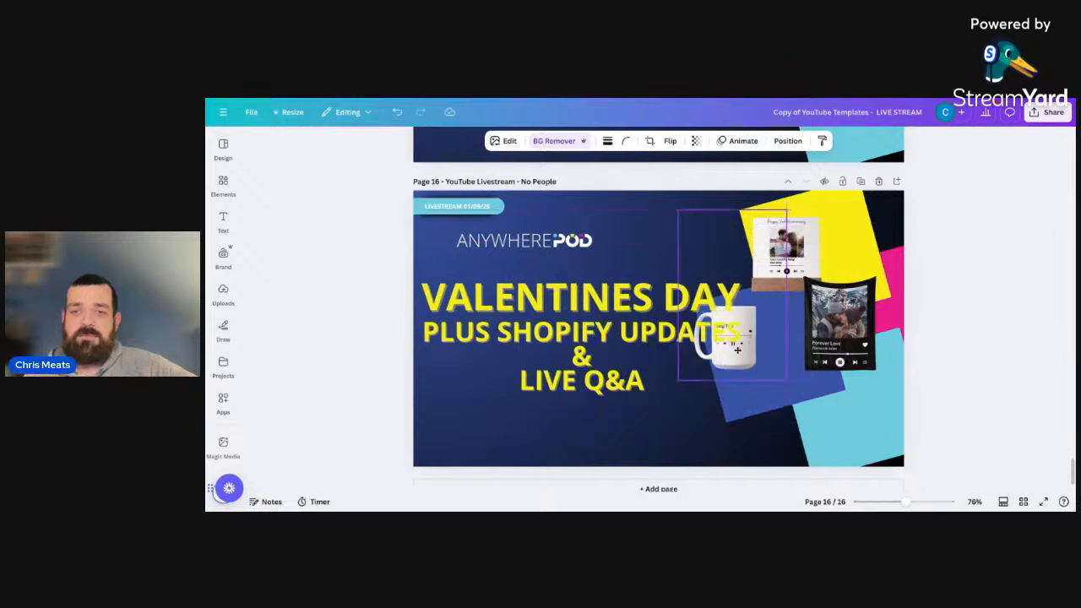
Step: Enlarge the mug and blanket product images on the Valentines Day thumbnail and place the blanket beside the mug
{"action": "left_click_drag", "start_coordinate": [741, 377], "coordinate": [796, 464]}
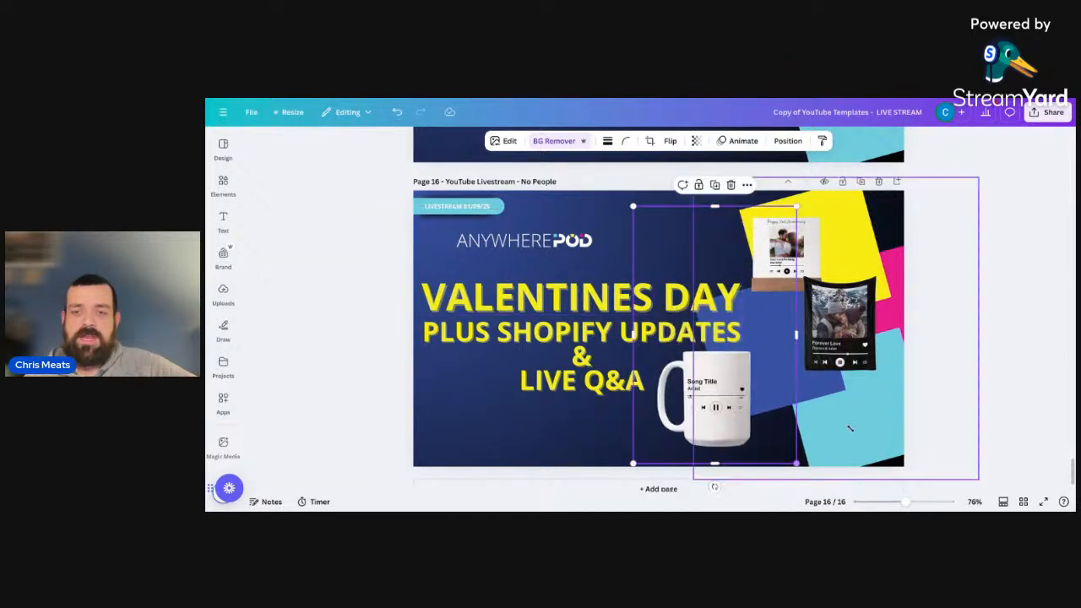
{"action": "left_click_drag", "start_coordinate": [844, 350], "coordinate": [791, 325]}
{"action": "left_click_drag", "start_coordinate": [842, 360], "coordinate": [946, 465]}
{"action": "left_click_drag", "start_coordinate": [894, 431], "coordinate": [875, 436]}
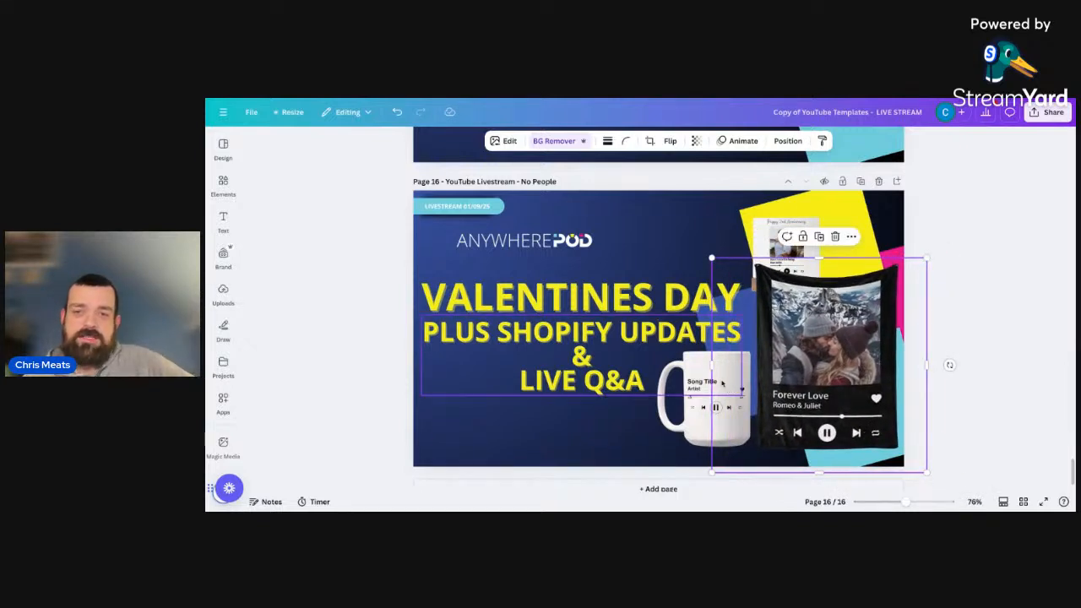
Step: Move the anniversary plaque image out from behind the blanket and enlarge it above the mug
{"action": "left_click", "coordinate": [770, 233]}
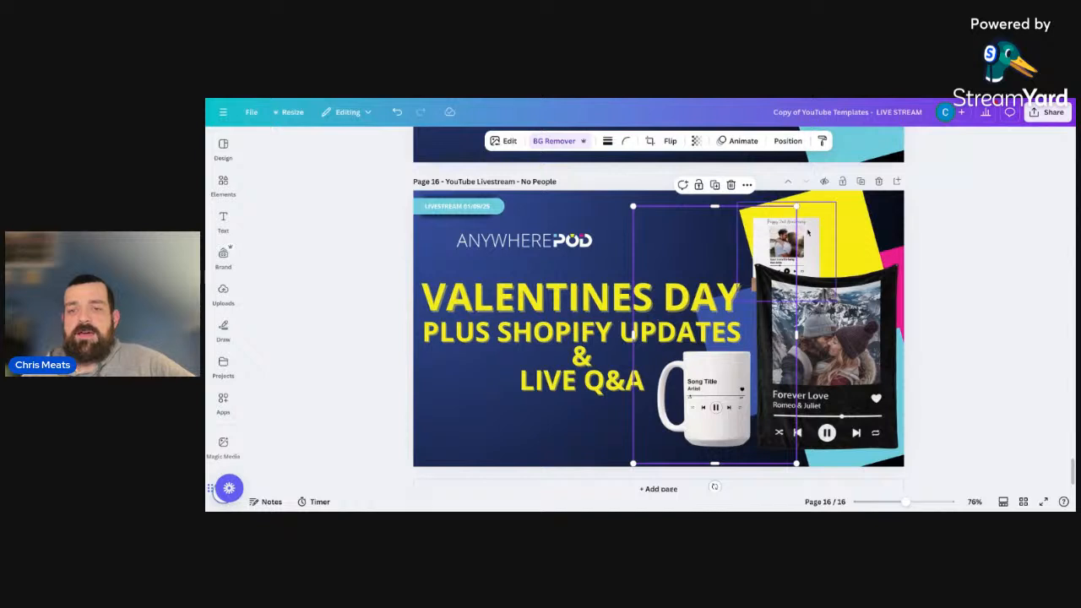
{"action": "left_click_drag", "start_coordinate": [800, 239], "coordinate": [658, 221]}
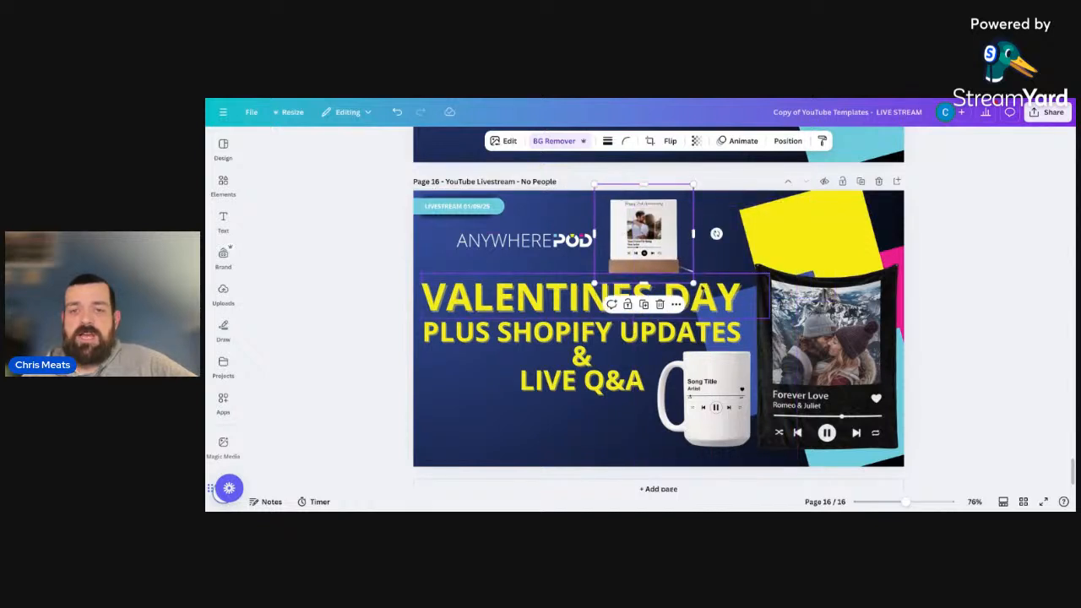
{"action": "left_click_drag", "start_coordinate": [694, 276], "coordinate": [782, 372]}
{"action": "left_click_drag", "start_coordinate": [676, 237], "coordinate": [701, 241]}
{"action": "left_click", "coordinate": [836, 334]}
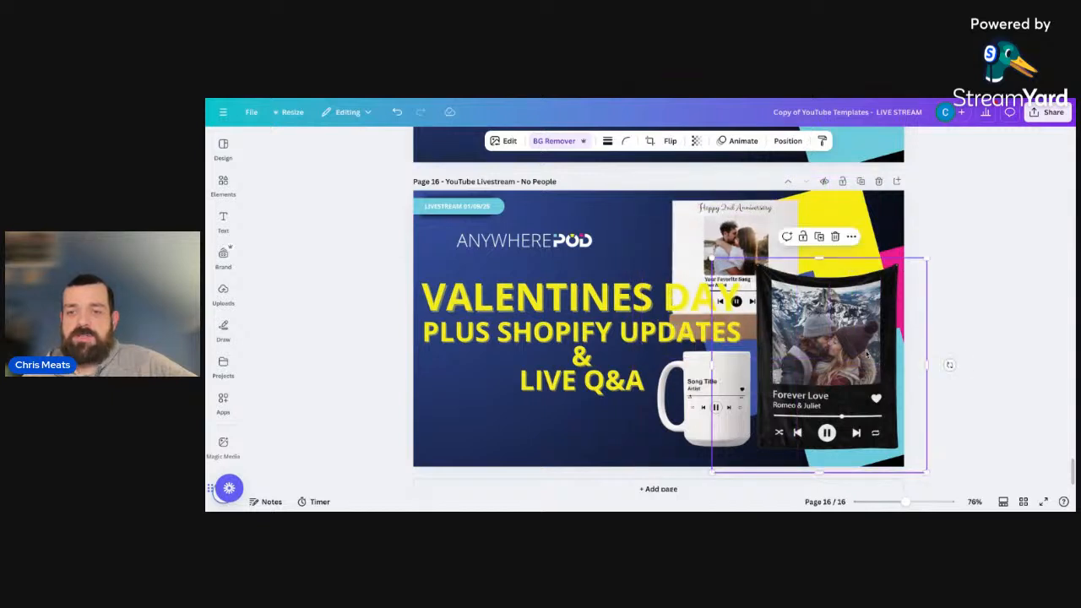
{"action": "left_click", "coordinate": [711, 405]}
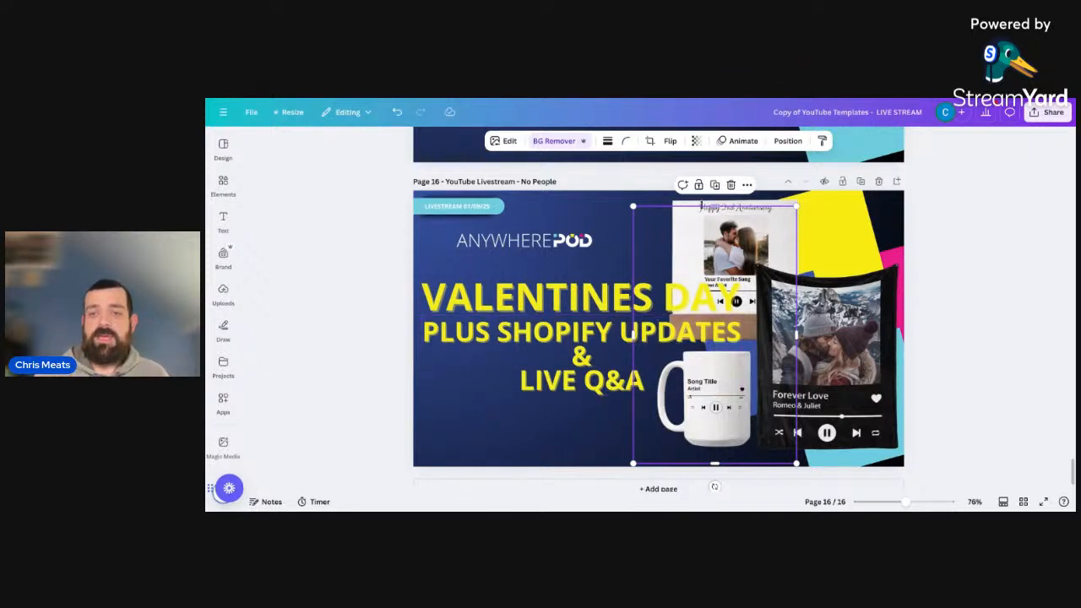
{"action": "left_click_drag", "start_coordinate": [715, 206], "coordinate": [715, 258]}
{"action": "left_click", "coordinate": [760, 224]}
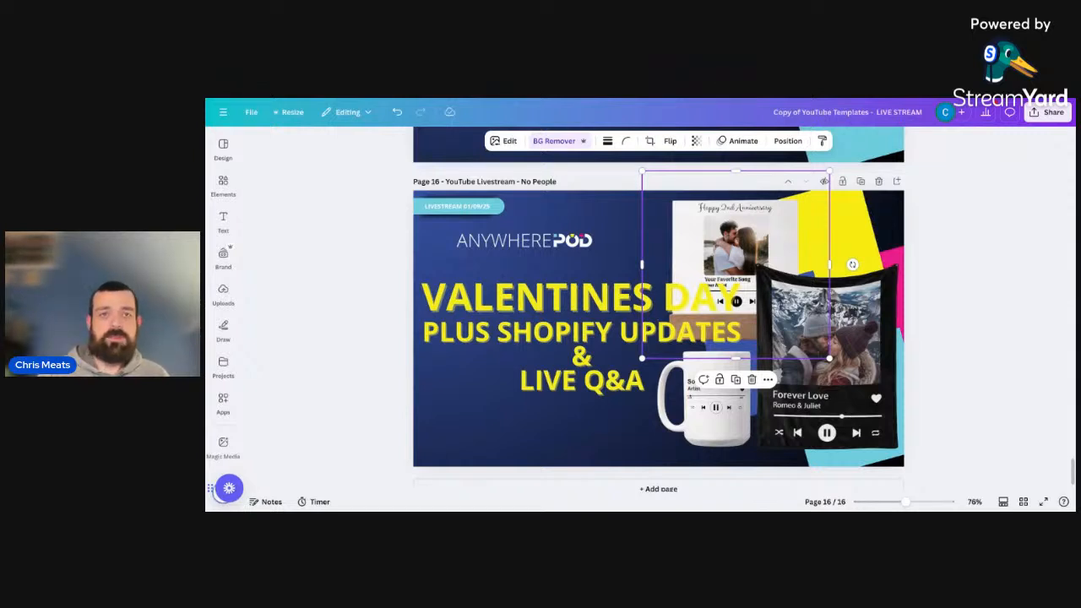
Step: Switch to the Anywhere POD product catalog and show the Acrylic category under Accessories
{"action": "key", "text": "ctrl+Tab"}
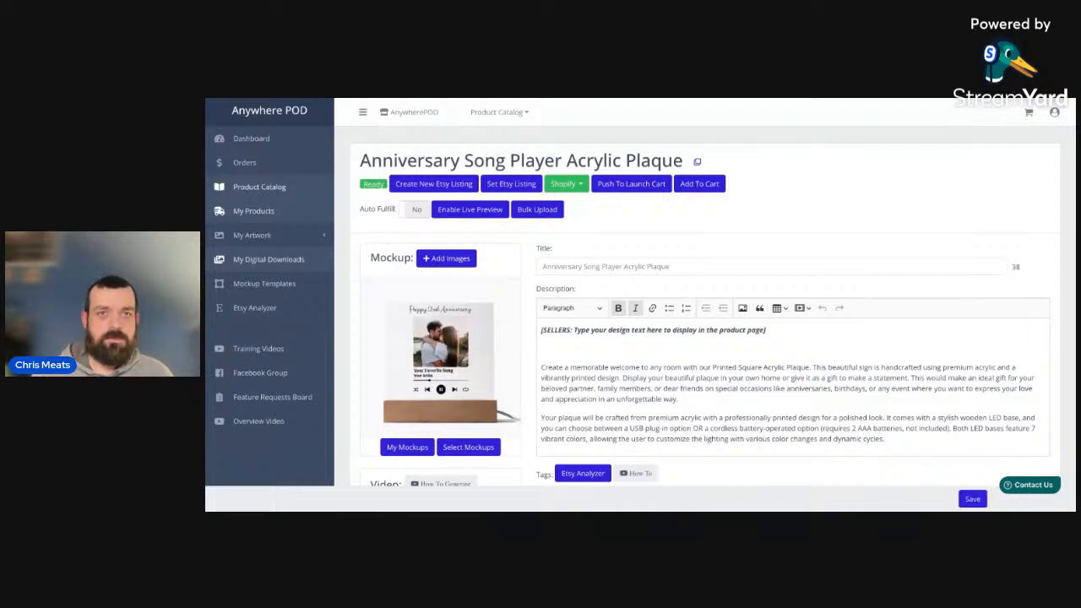
{"action": "key", "text": "ctrl+Tab"}
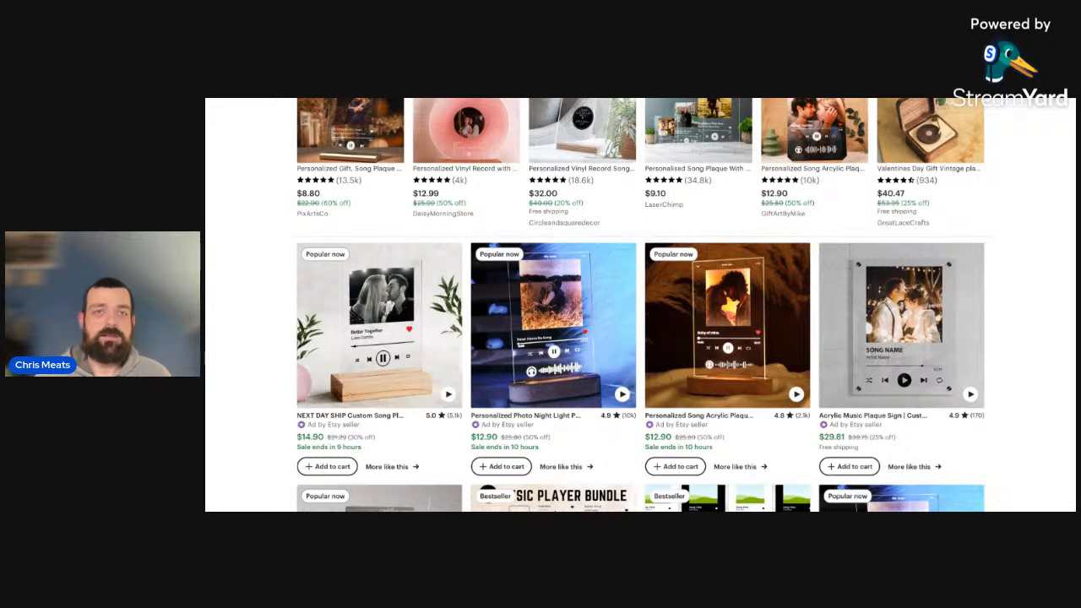
{"action": "key", "text": "ctrl+Tab"}
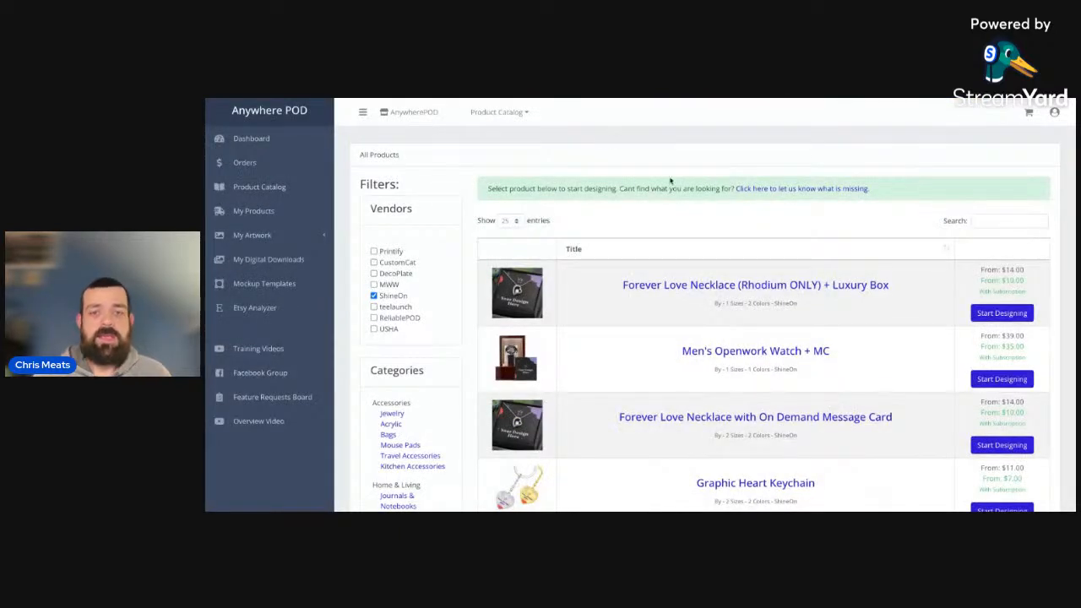
{"action": "scroll", "coordinate": [670, 181], "scroll_direction": "down", "scroll_amount": 1}
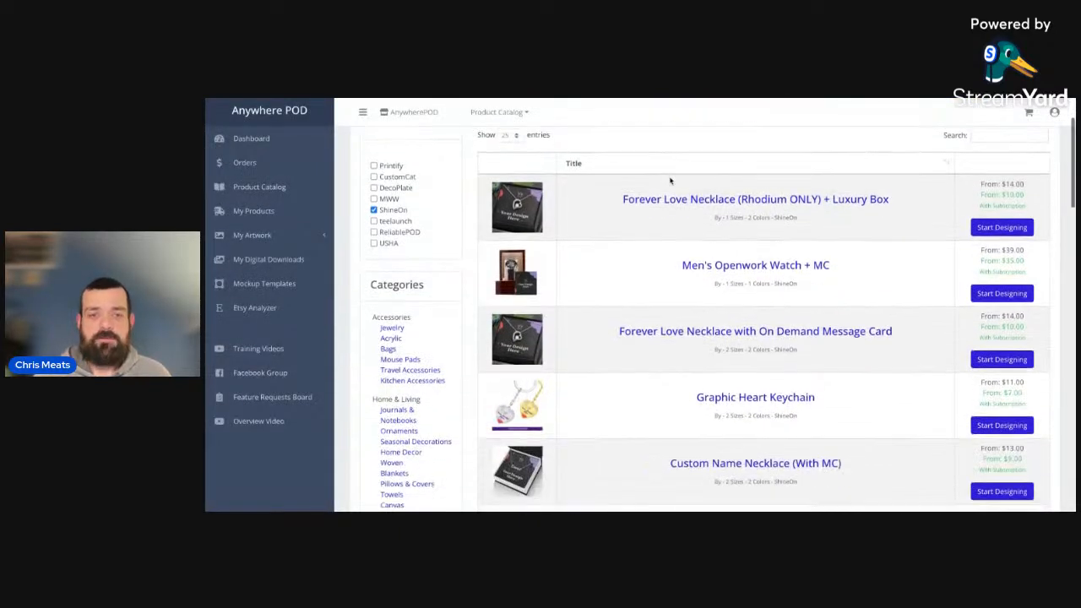
{"action": "left_click", "coordinate": [390, 329]}
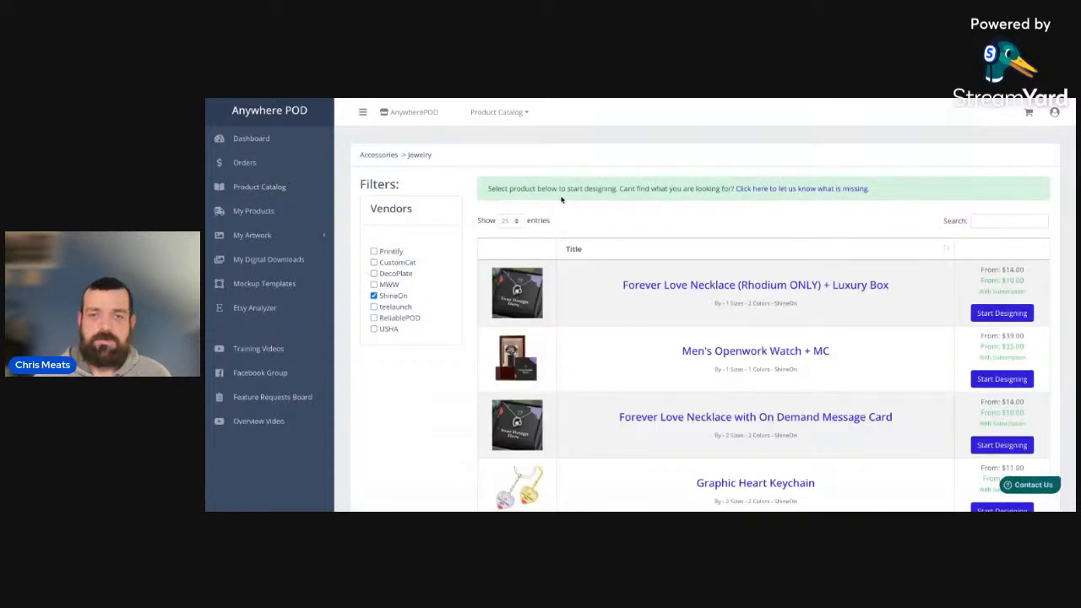
{"action": "scroll", "coordinate": [422, 249], "scroll_direction": "down", "scroll_amount": 1}
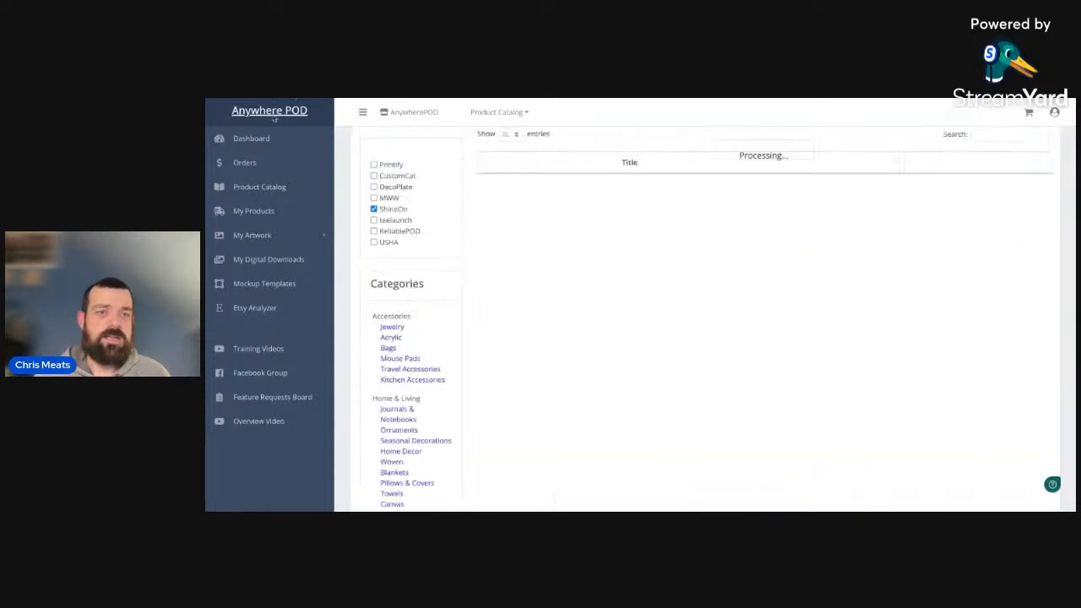
{"action": "left_click", "coordinate": [390, 337]}
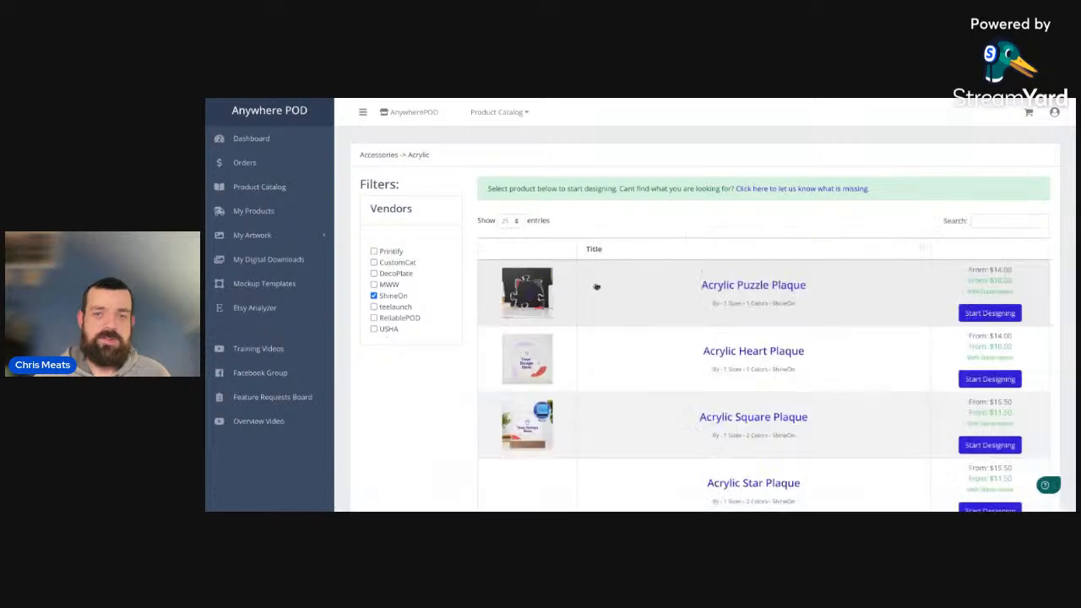
{"action": "scroll", "coordinate": [684, 268], "scroll_direction": "down", "scroll_amount": 1}
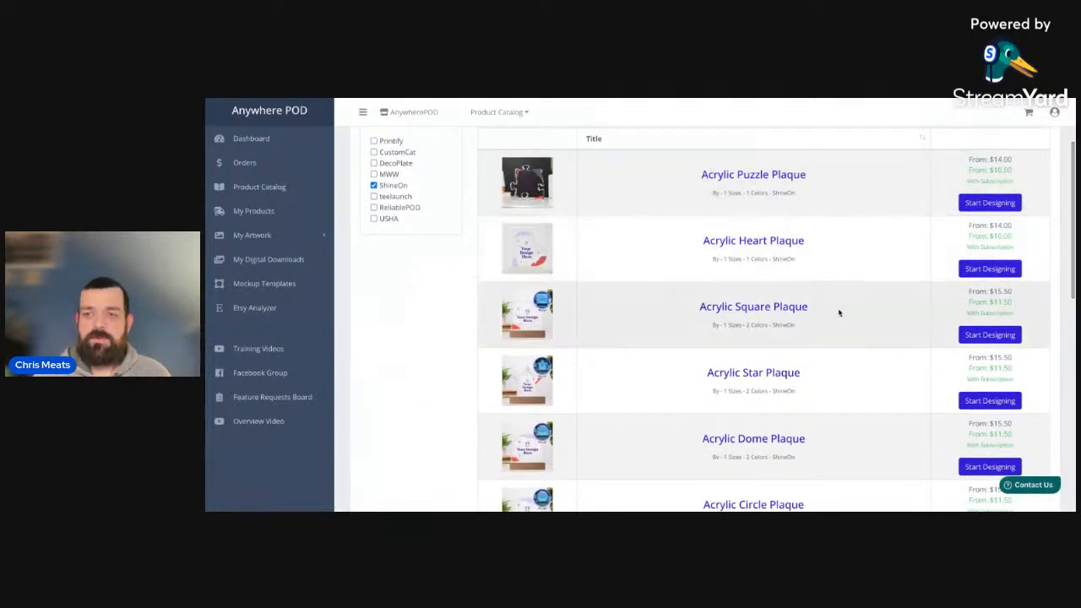
Step: Start designing the Acrylic Square Plaque and highlight the pixel dimensions of its front print area
{"action": "left_click", "coordinate": [990, 336]}
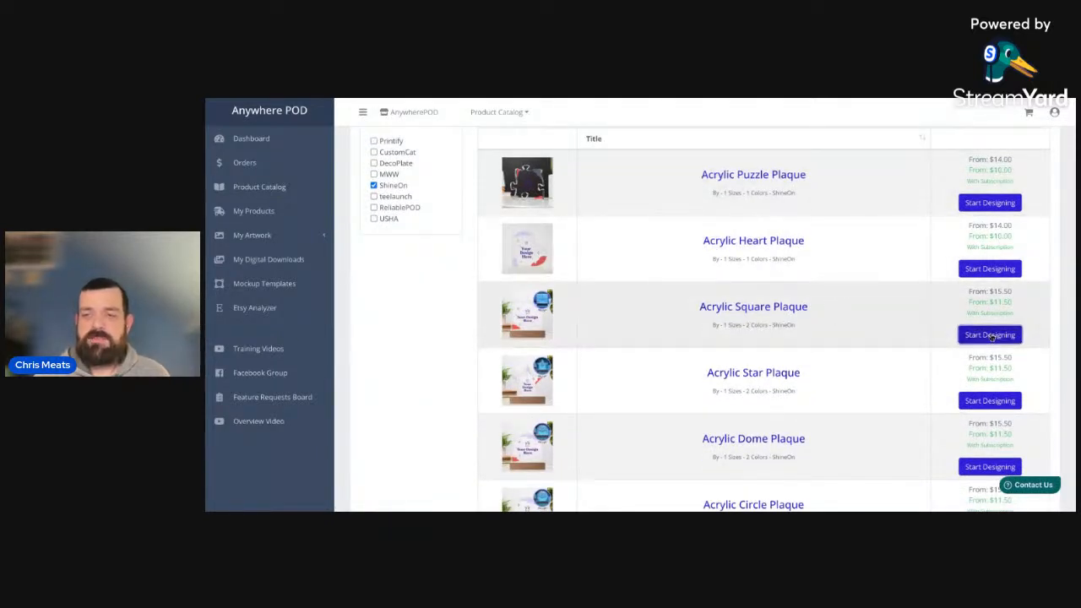
{"action": "left_click", "coordinate": [688, 258]}
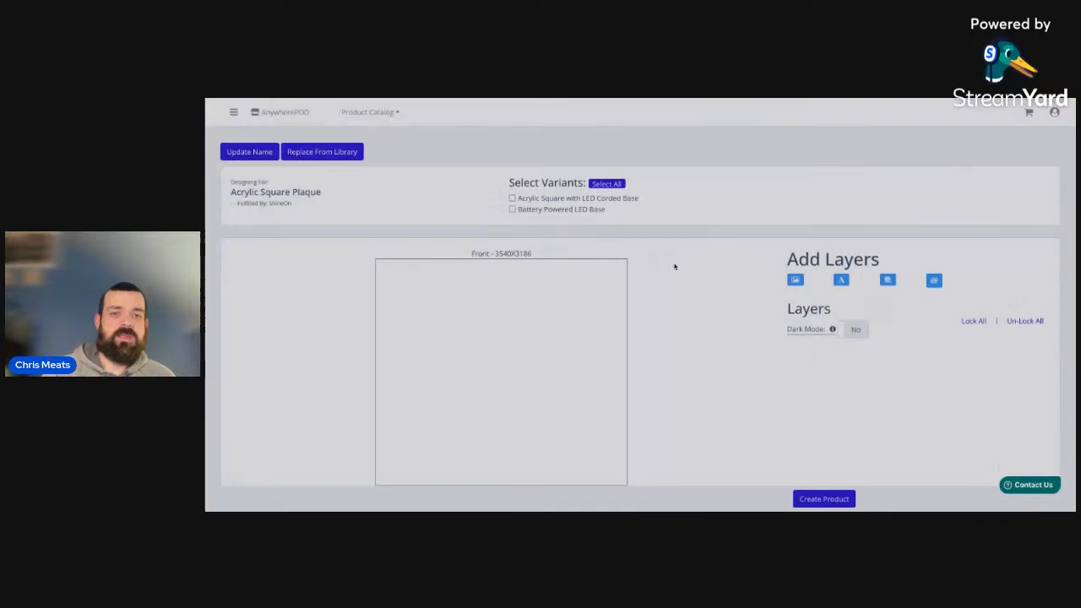
{"action": "left_click_drag", "start_coordinate": [537, 255], "coordinate": [496, 251]}
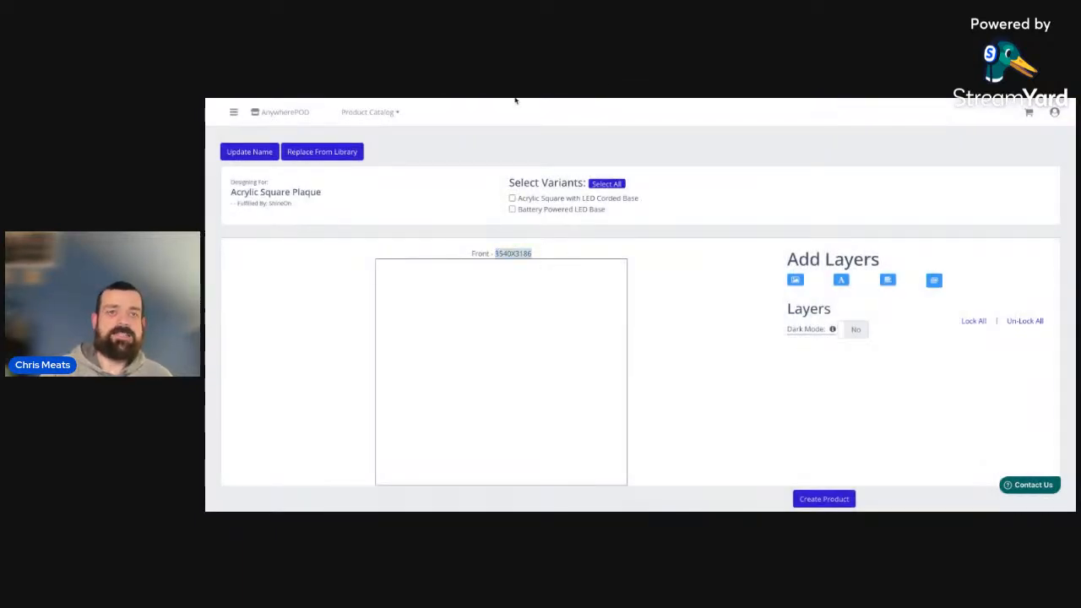
Step: Switch to Canva and create a new custom-size design of 3540 × 3186 px
{"action": "key", "text": "ctrl+Tab"}
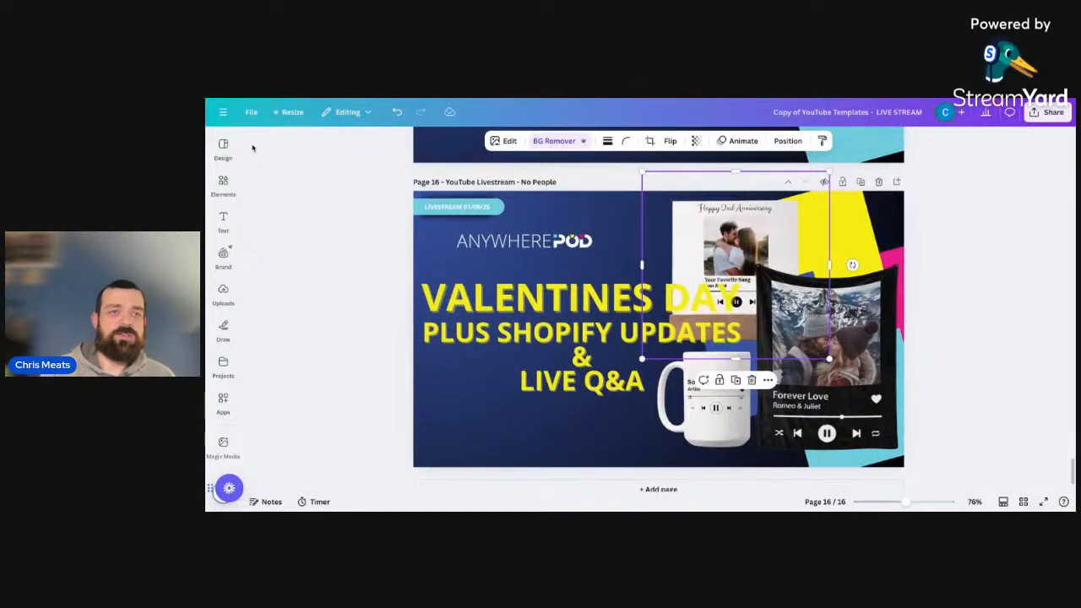
{"action": "left_click", "coordinate": [250, 114]}
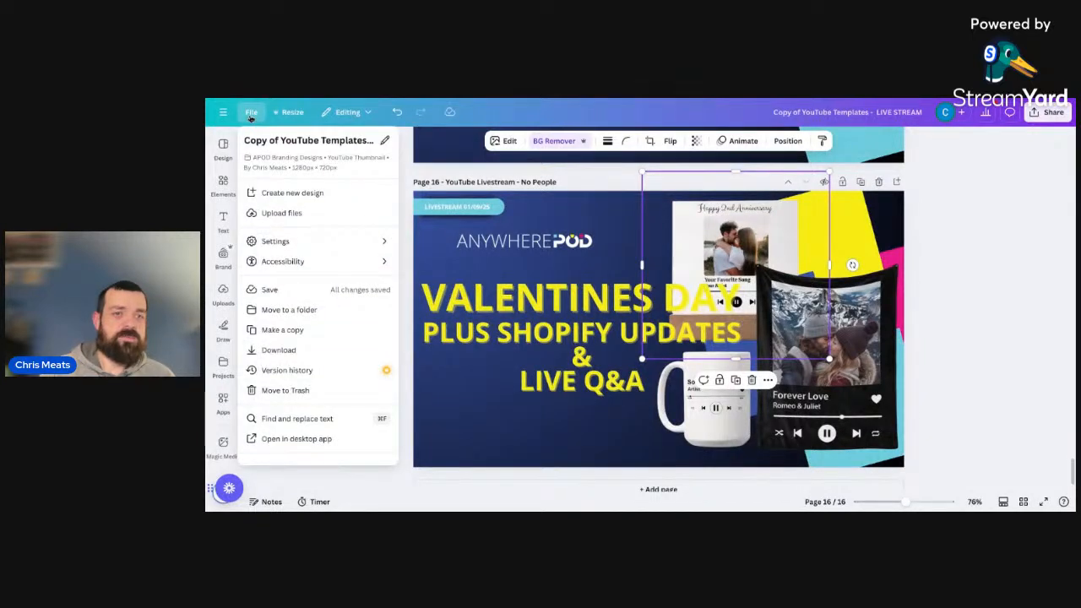
{"action": "left_click", "coordinate": [274, 192]}
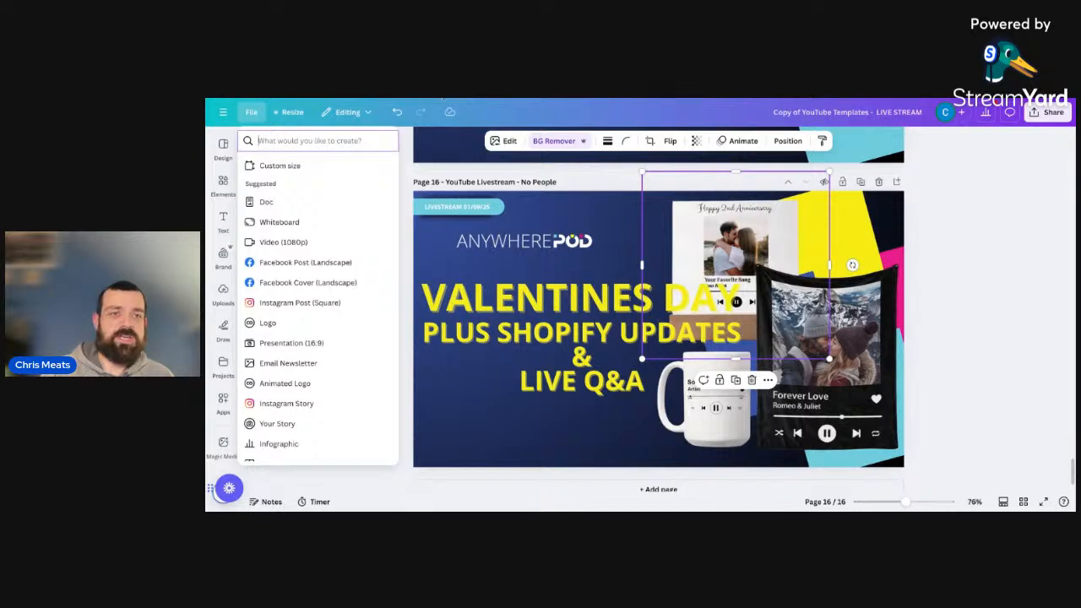
{"action": "left_click", "coordinate": [305, 169]}
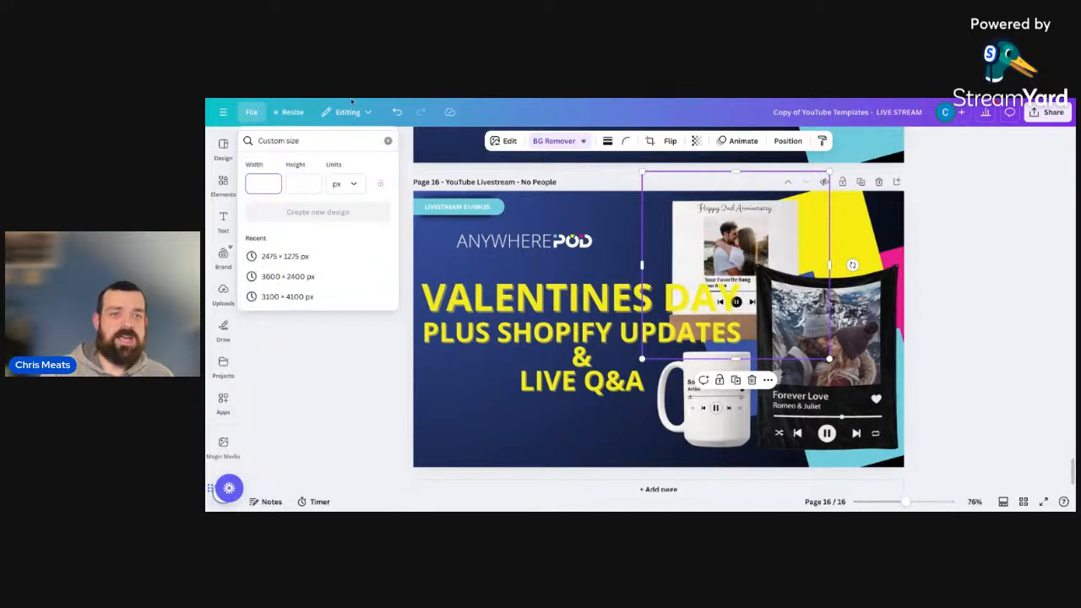
{"action": "type", "text": "3540"}
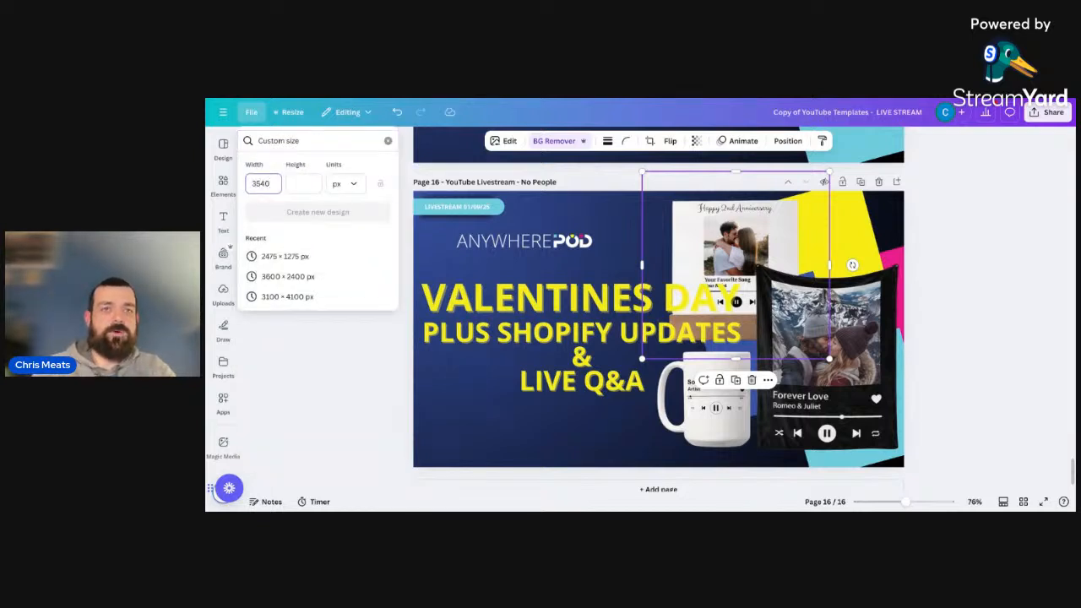
{"action": "key", "text": "Tab"}
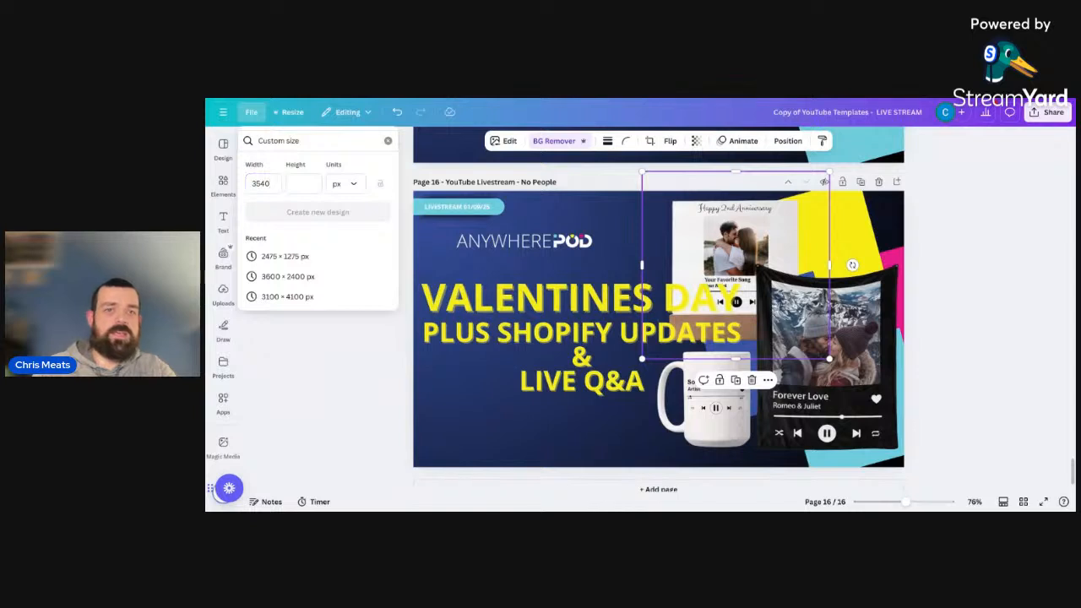
{"action": "left_click", "coordinate": [269, 183]}
{"action": "left_click", "coordinate": [300, 183]}
{"action": "type", "text": "3186"}
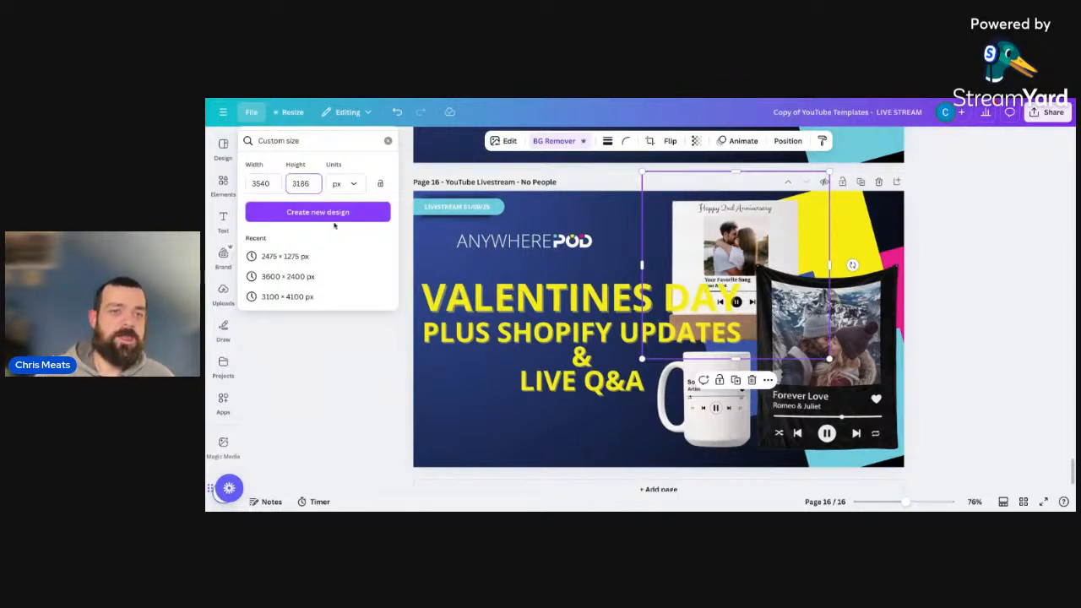
{"action": "left_click", "coordinate": [321, 212]}
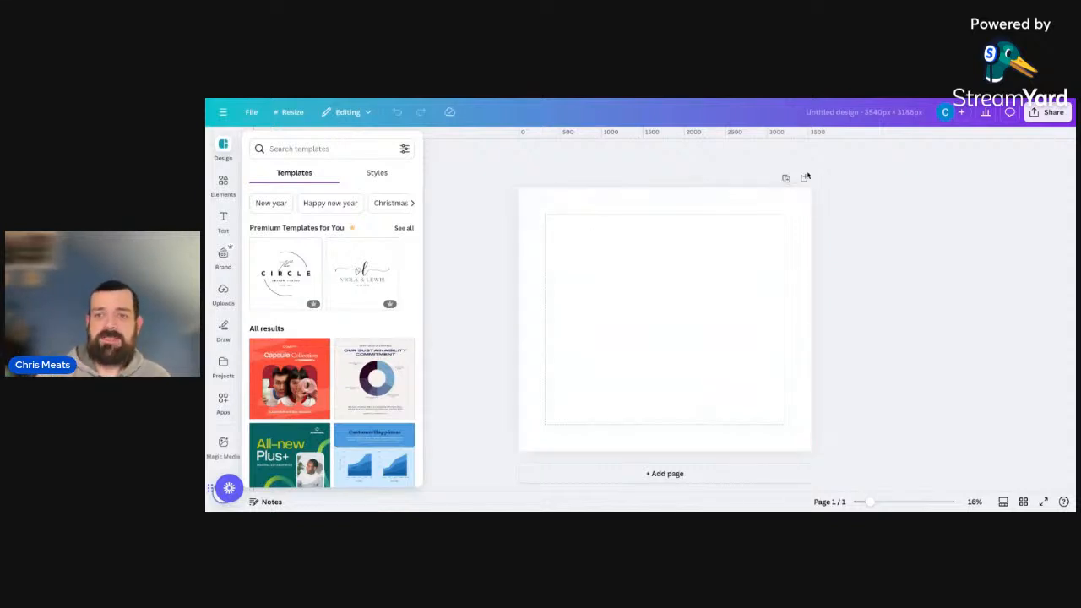
Step: Add a second page, paste the anniversary plaque image onto it, and enlarge and centre it to fill the page
{"action": "left_click", "coordinate": [804, 179]}
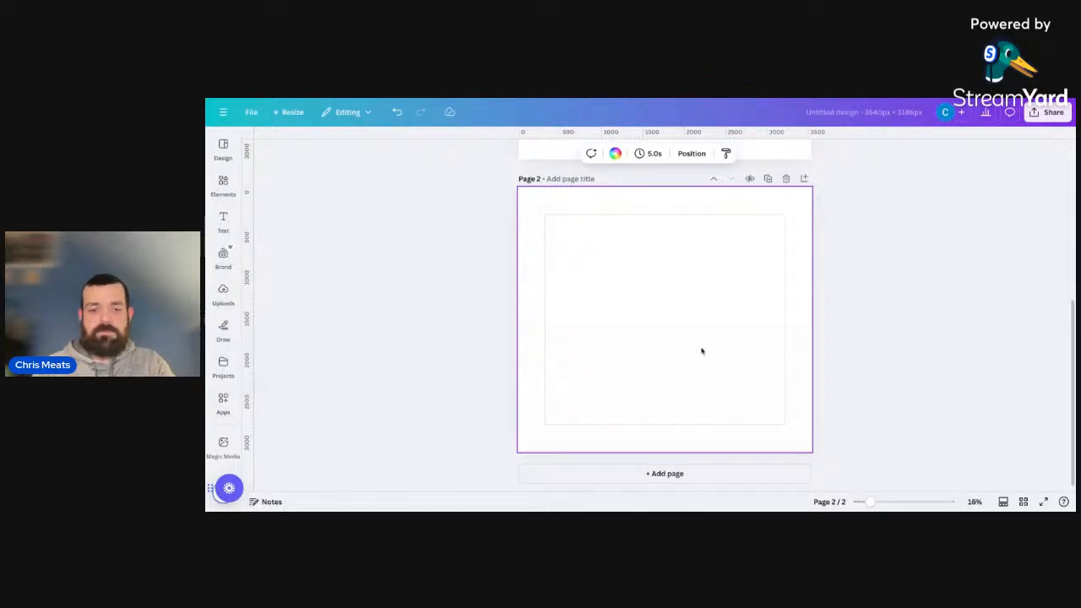
{"action": "key", "text": "ctrl+v"}
{"action": "left_click_drag", "start_coordinate": [746, 400], "coordinate": [853, 506]}
{"action": "left_click_drag", "start_coordinate": [582, 238], "coordinate": [466, 196]}
{"action": "left_click_drag", "start_coordinate": [757, 370], "coordinate": [746, 362]}
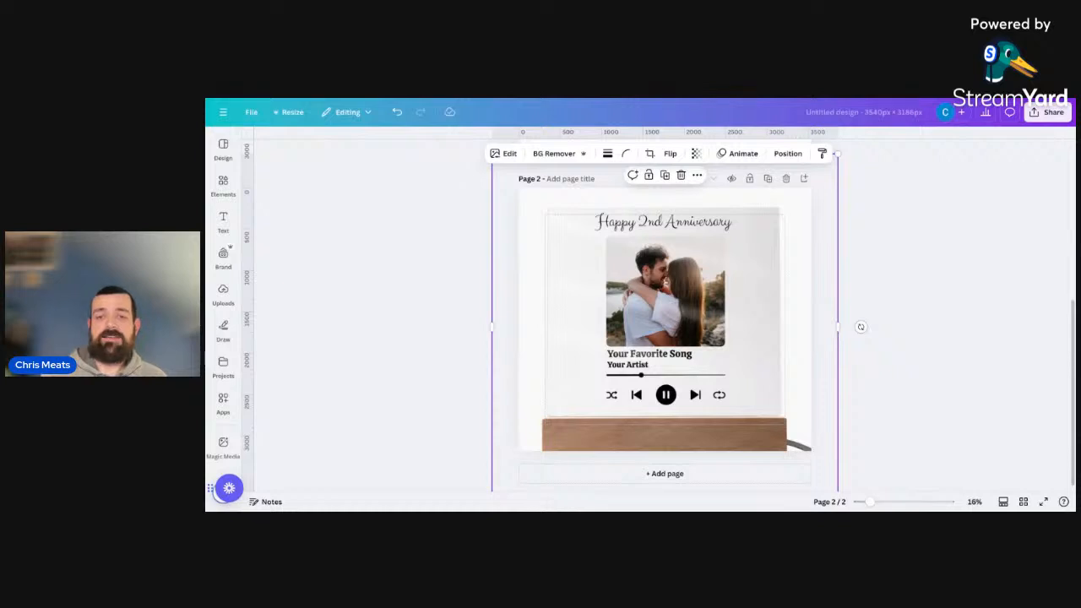
Step: Return to page 1 and search the design templates for "player"
{"action": "scroll", "coordinate": [898, 356], "scroll_direction": "up", "scroll_amount": 5}
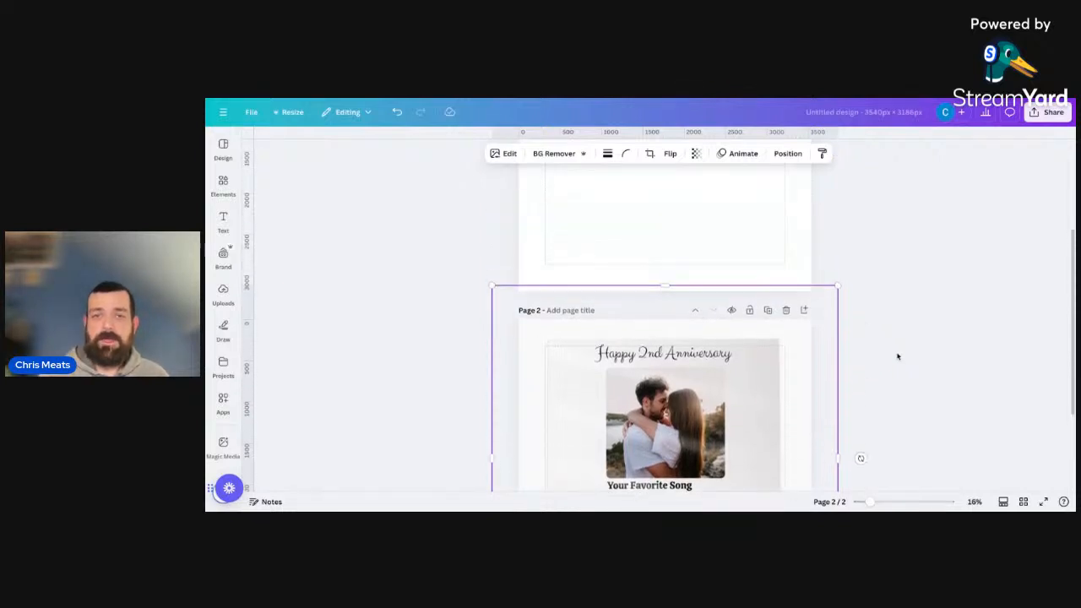
{"action": "left_click", "coordinate": [223, 150]}
{"action": "left_click", "coordinate": [314, 142]}
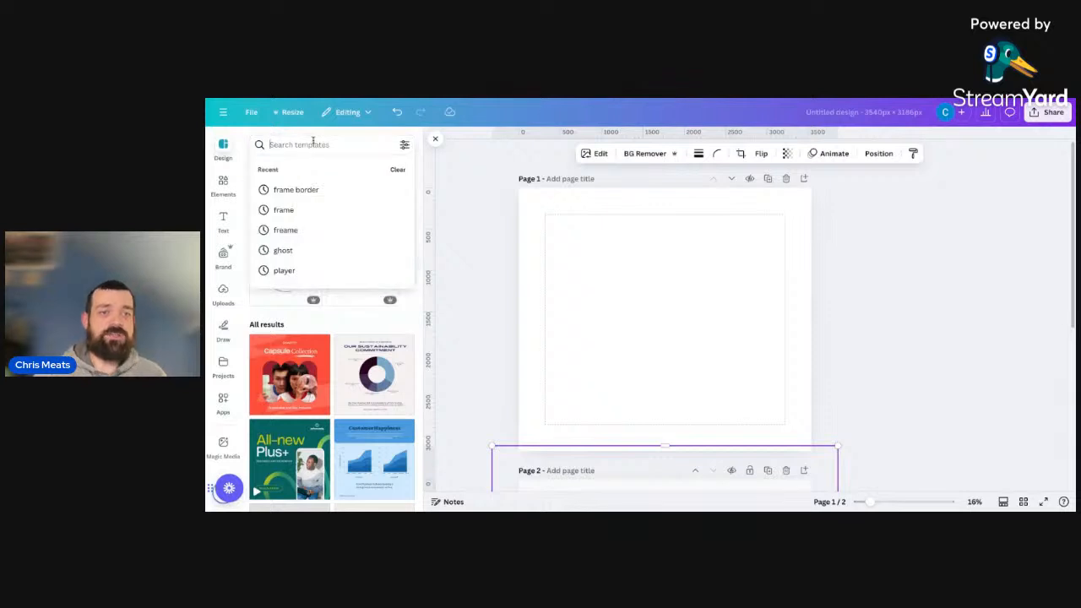
{"action": "type", "text": "player"}
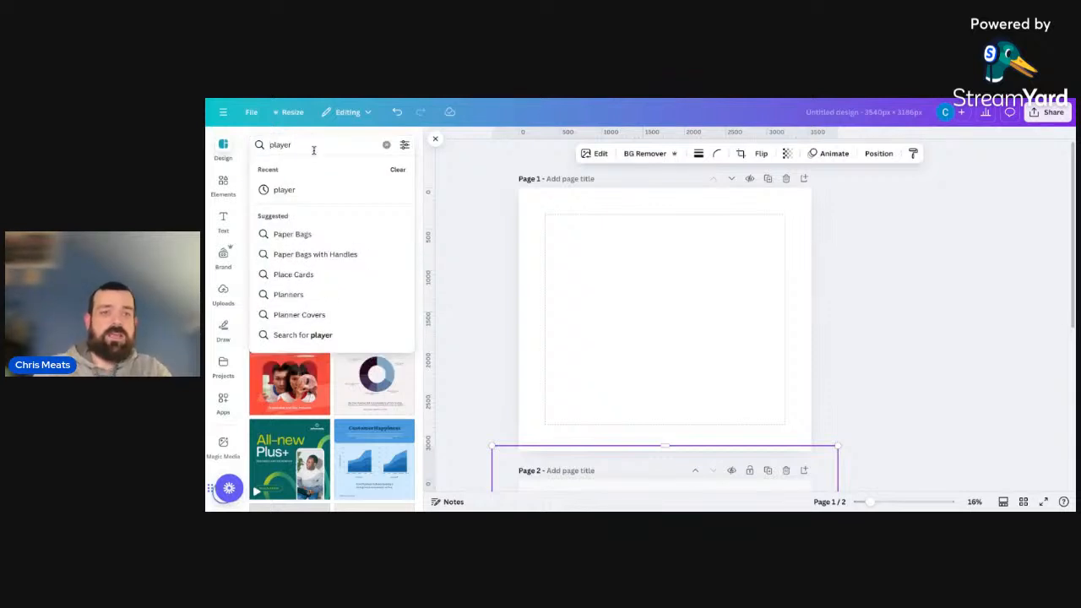
{"action": "left_click", "coordinate": [318, 190]}
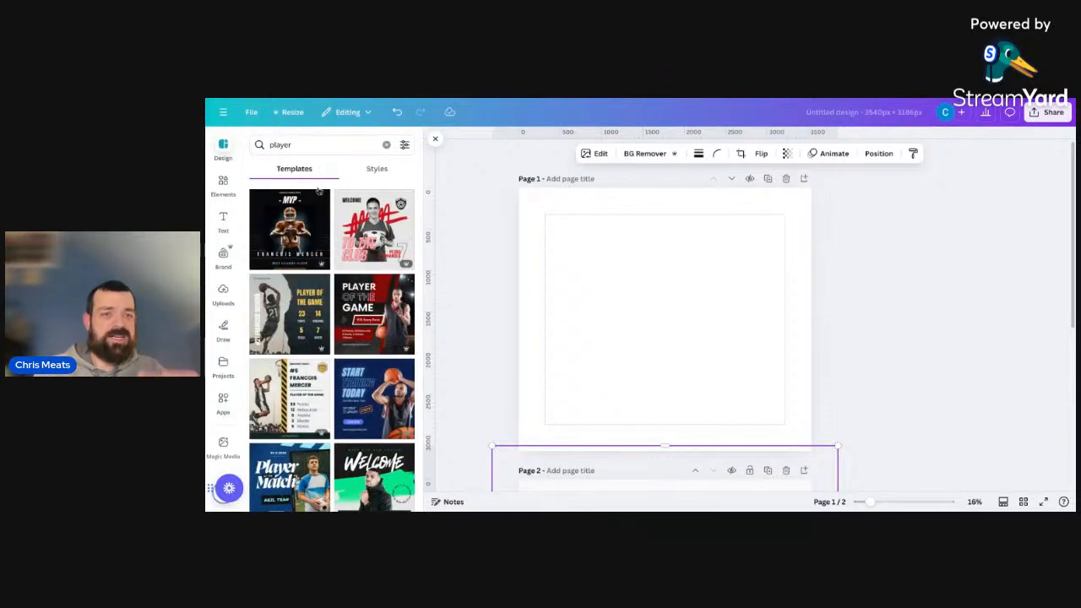
Step: Search the elements for "player" and add the music player controls graphic to page 1
{"action": "left_click", "coordinate": [225, 182]}
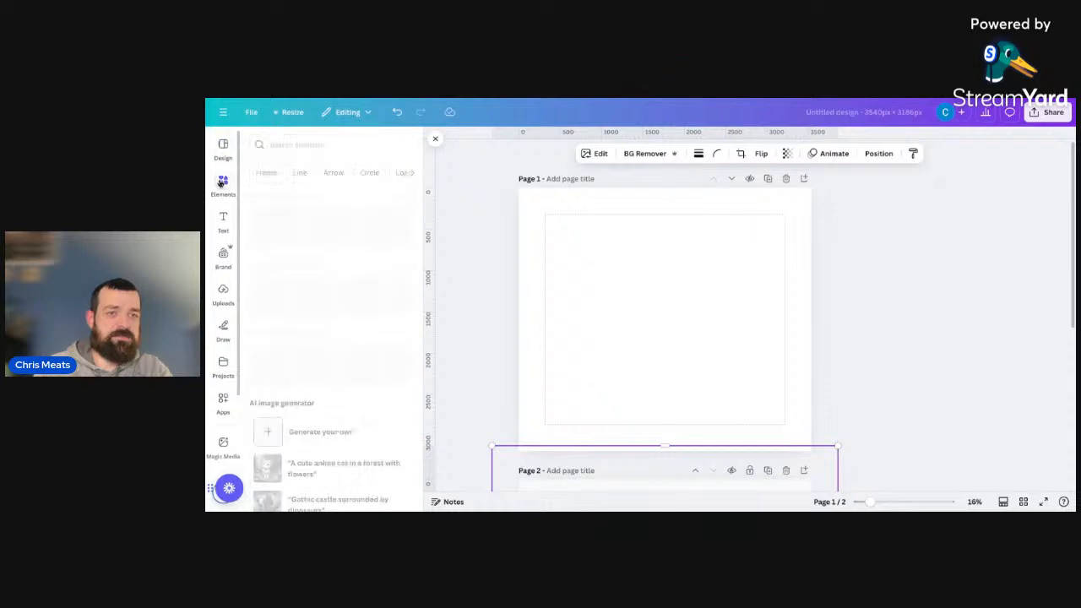
{"action": "left_click", "coordinate": [312, 145]}
{"action": "type", "text": "player"}
{"action": "left_click", "coordinate": [308, 190]}
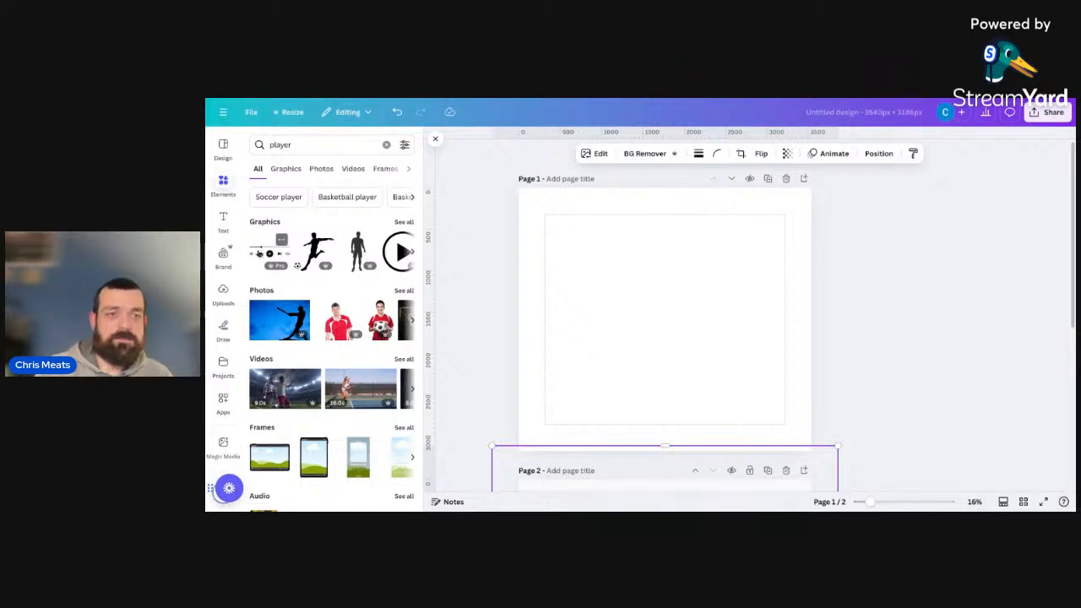
{"action": "left_click", "coordinate": [260, 253]}
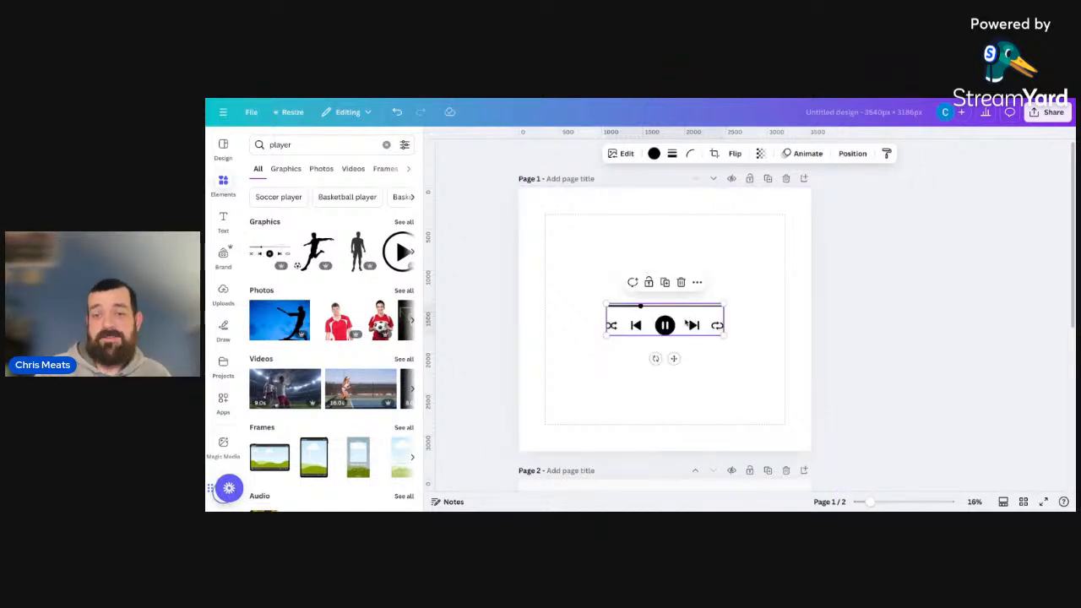
Step: Enlarge the player controls graphic to span the page 1 margins and place it near the bottom, comparing it with the page 2 reference
{"action": "left_click_drag", "start_coordinate": [722, 335], "coordinate": [779, 394]}
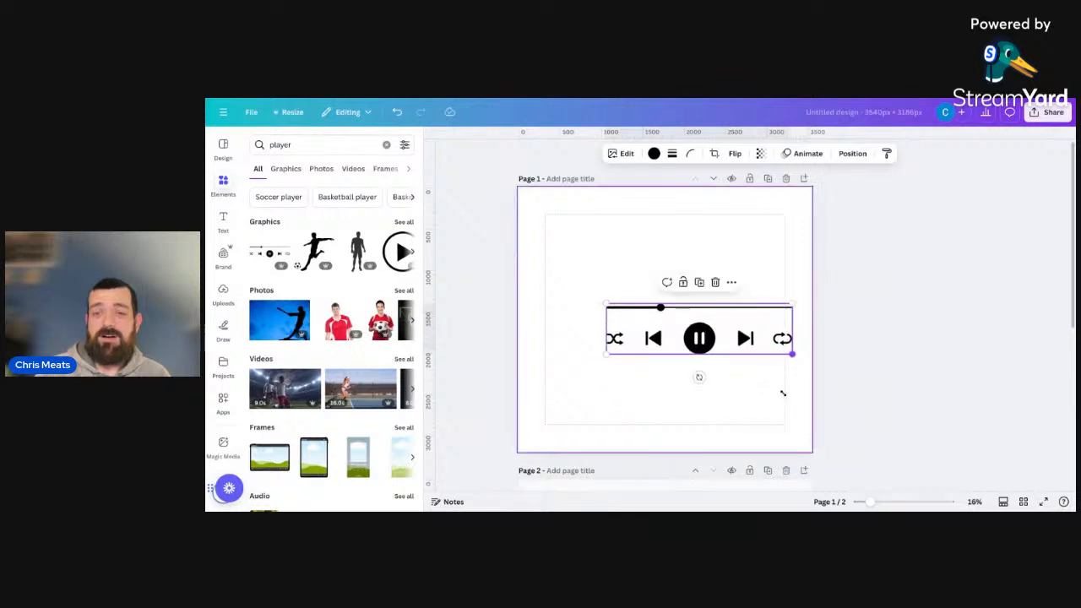
{"action": "left_click_drag", "start_coordinate": [745, 333], "coordinate": [683, 374]}
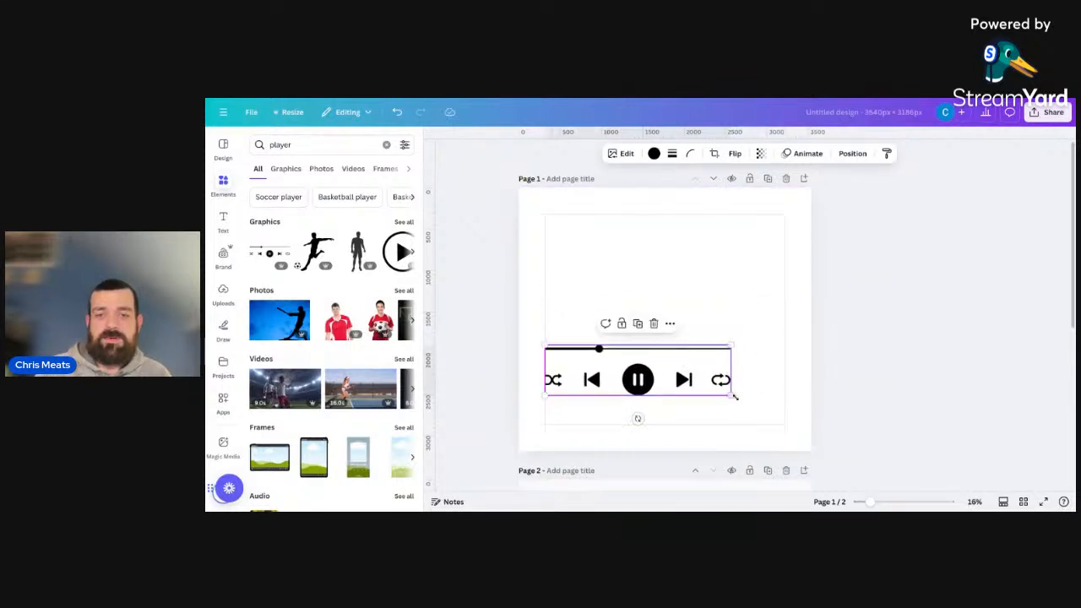
{"action": "left_click_drag", "start_coordinate": [734, 403], "coordinate": [785, 410]}
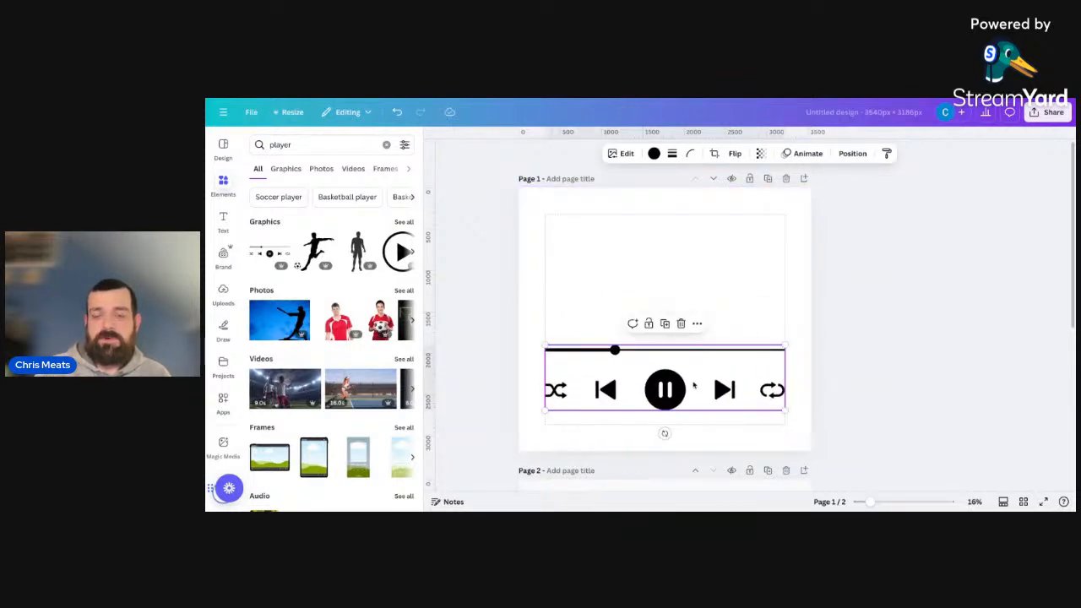
{"action": "left_click_drag", "start_coordinate": [692, 385], "coordinate": [695, 388]}
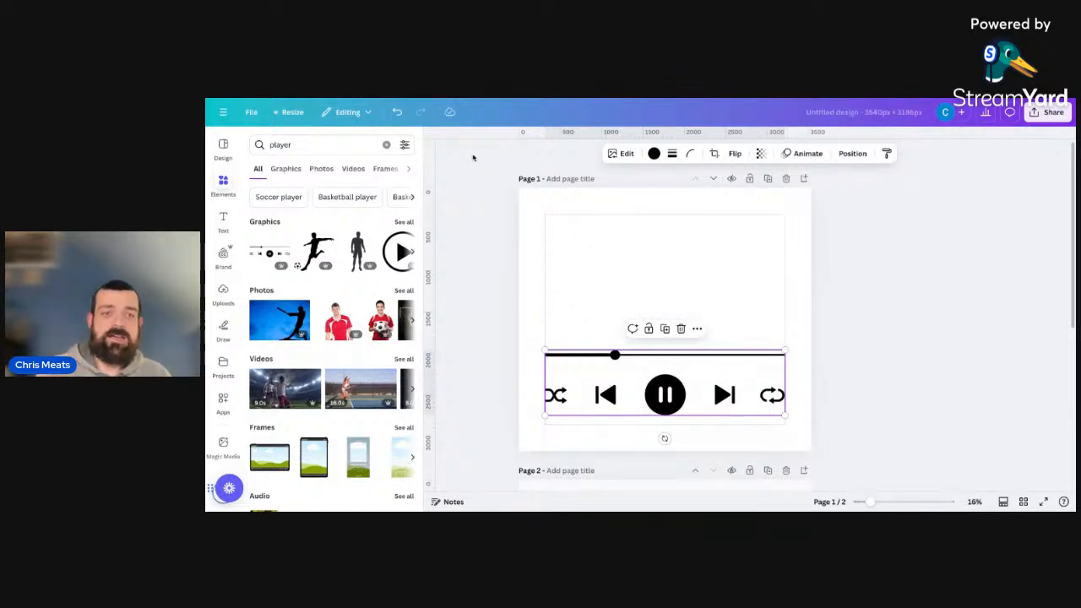
{"action": "scroll", "coordinate": [923, 393], "scroll_direction": "down", "scroll_amount": 5}
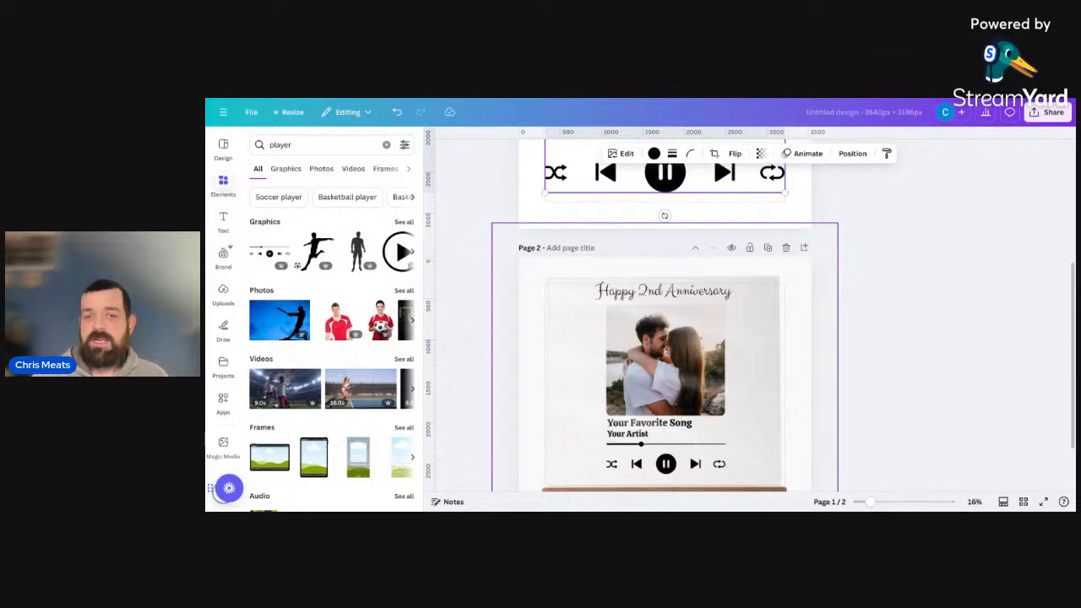
{"action": "scroll", "coordinate": [831, 392], "scroll_direction": "up", "scroll_amount": 3}
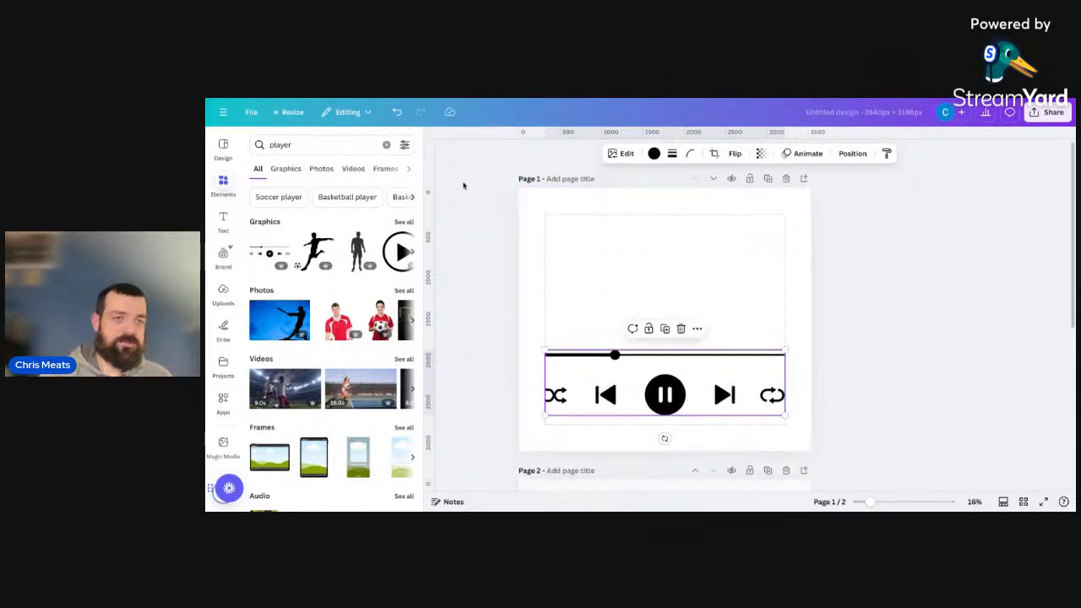
Step: Search the elements for "frame", add the rounded square frame to page 1, and enlarge it above the player controls
{"action": "left_click", "coordinate": [294, 144]}
{"action": "double_click", "coordinate": [294, 144]}
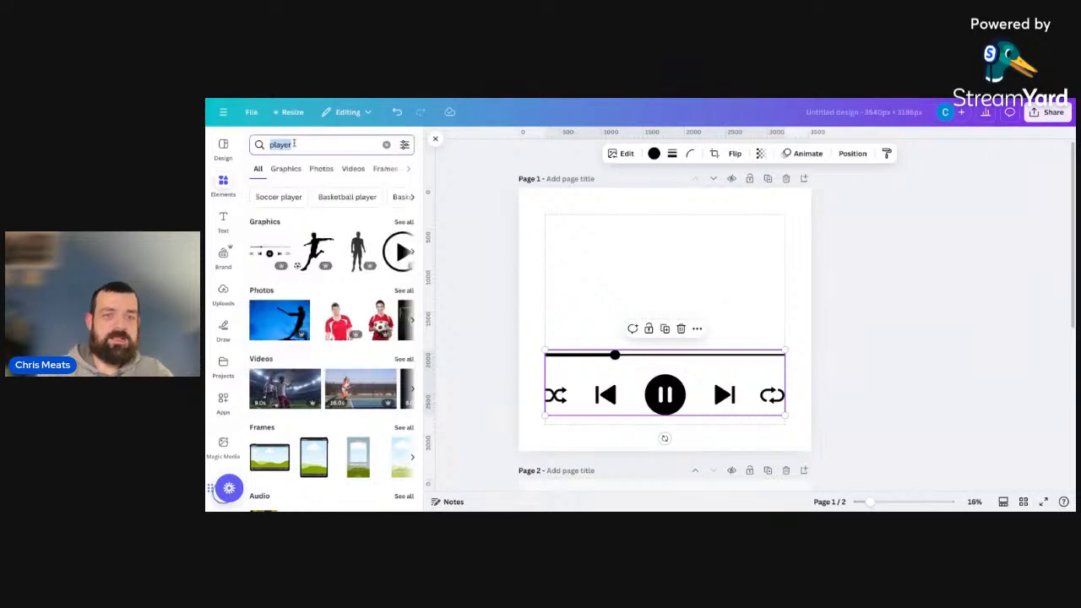
{"action": "type", "text": "frame"}
{"action": "left_click", "coordinate": [284, 190]}
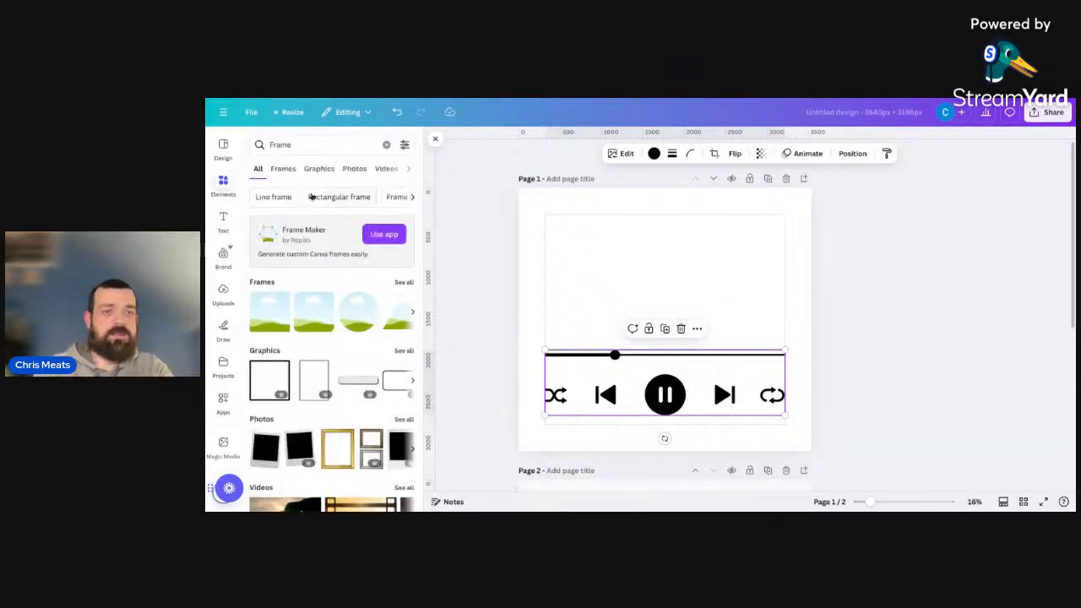
{"action": "left_click", "coordinate": [309, 313]}
{"action": "left_click_drag", "start_coordinate": [682, 326], "coordinate": [683, 283]}
{"action": "left_click_drag", "start_coordinate": [732, 347], "coordinate": [747, 363]}
{"action": "left_click_drag", "start_coordinate": [692, 320], "coordinate": [687, 306]}
{"action": "left_click", "coordinate": [678, 425]}
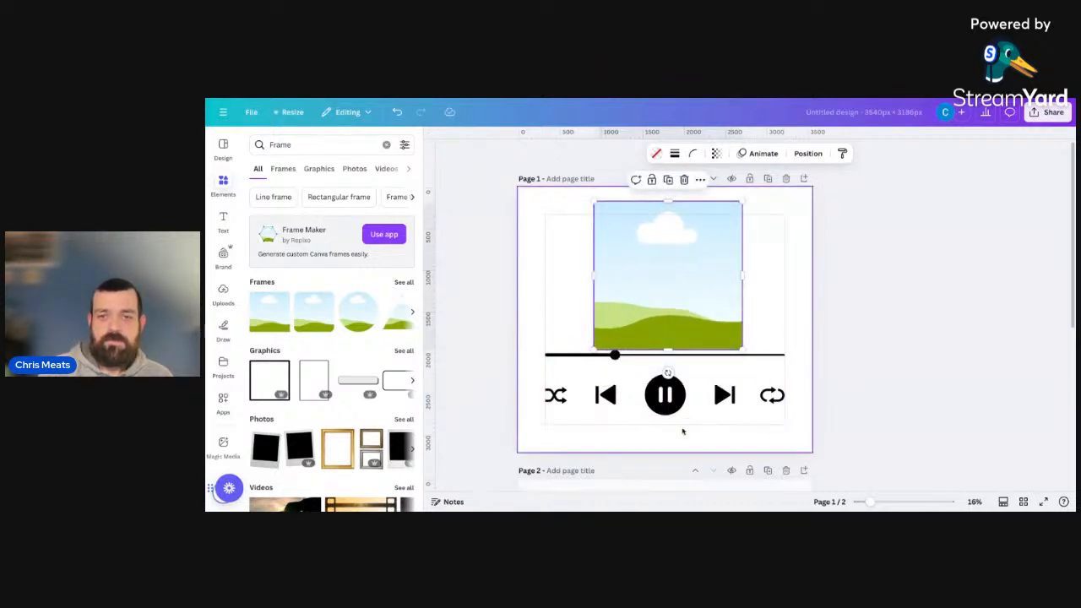
Step: Shrink the player controls and centre them under the frame on the bottom margin, and lower the frame to the top margin
{"action": "left_click", "coordinate": [697, 393]}
{"action": "left_click_drag", "start_coordinate": [786, 351], "coordinate": [728, 369]}
{"action": "left_click_drag", "start_coordinate": [644, 394], "coordinate": [676, 393]}
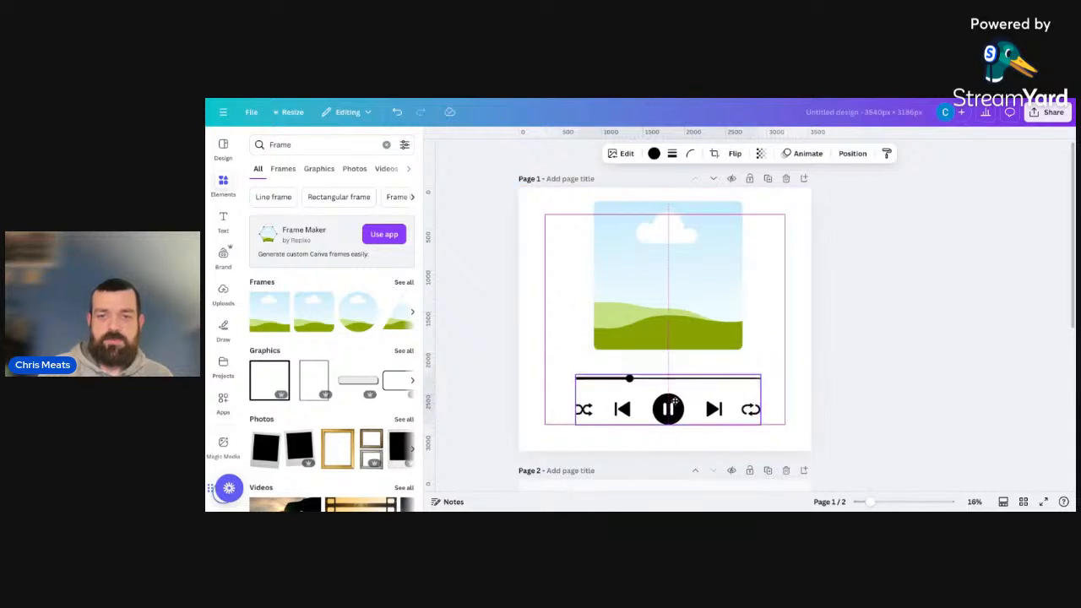
{"action": "left_click", "coordinate": [660, 260]}
{"action": "left_click_drag", "start_coordinate": [660, 260], "coordinate": [661, 273]}
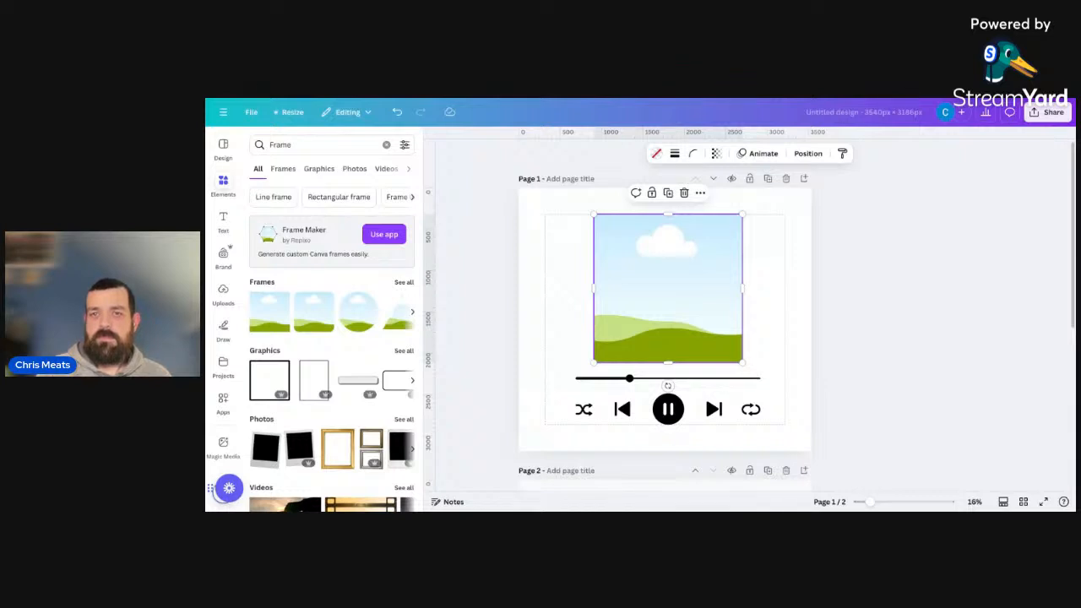
Step: Paste the couple's photo onto page 1 and place it inside the rounded square frame
{"action": "key", "text": "ctrl+v"}
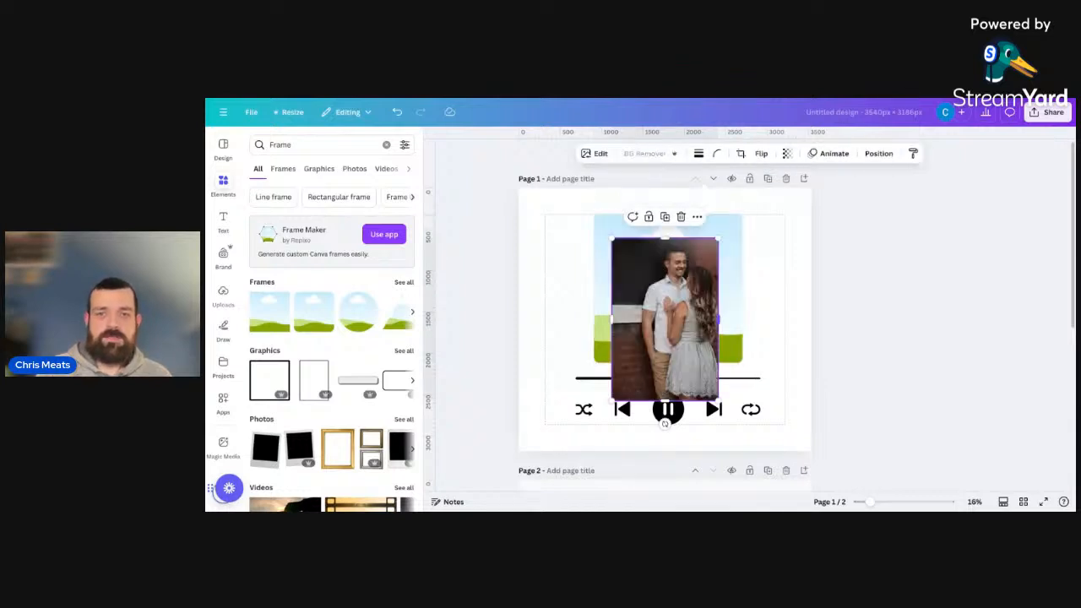
{"action": "mouse_move", "coordinate": [681, 323]}
{"action": "left_mouse_down"}
{"action": "mouse_move", "coordinate": [681, 282]}
{"action": "mouse_move", "coordinate": [688, 308]}
{"action": "left_mouse_up"}
{"action": "double_click", "coordinate": [687, 269]}
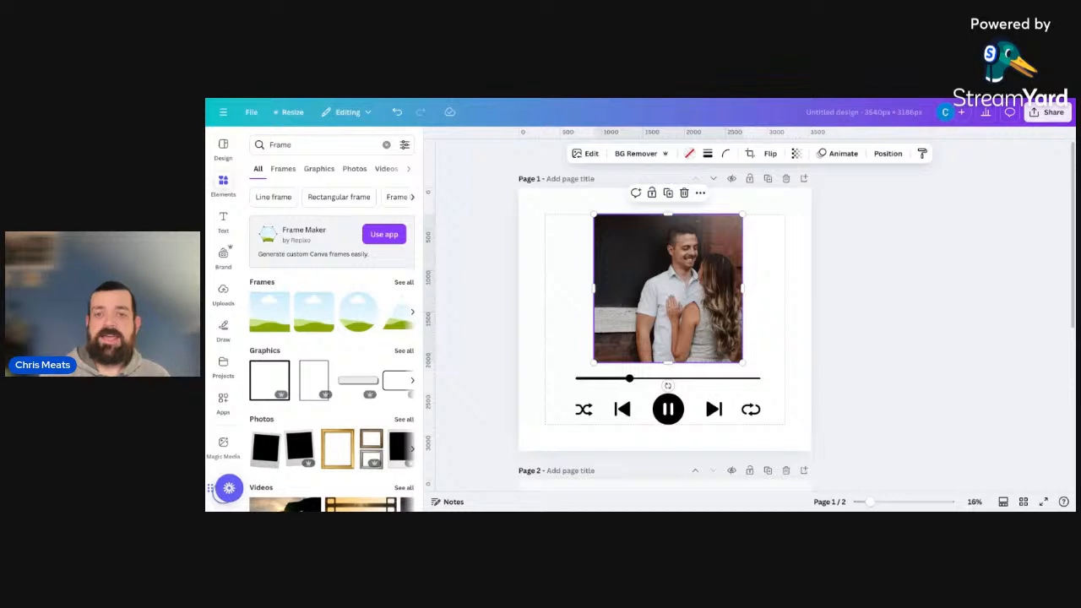
{"action": "right_click", "coordinate": [655, 240]}
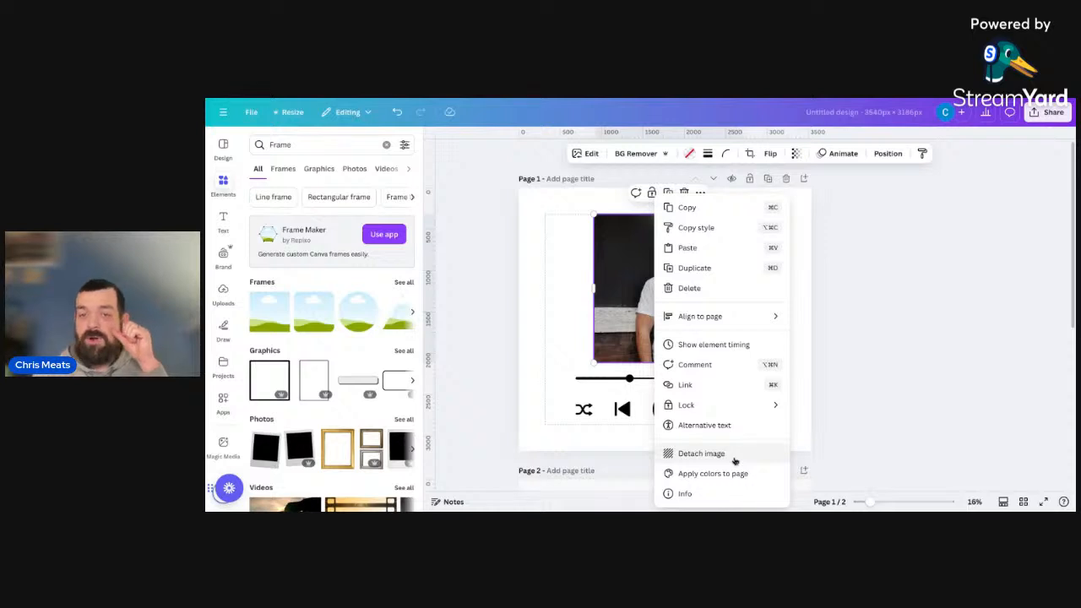
{"action": "left_click", "coordinate": [555, 346]}
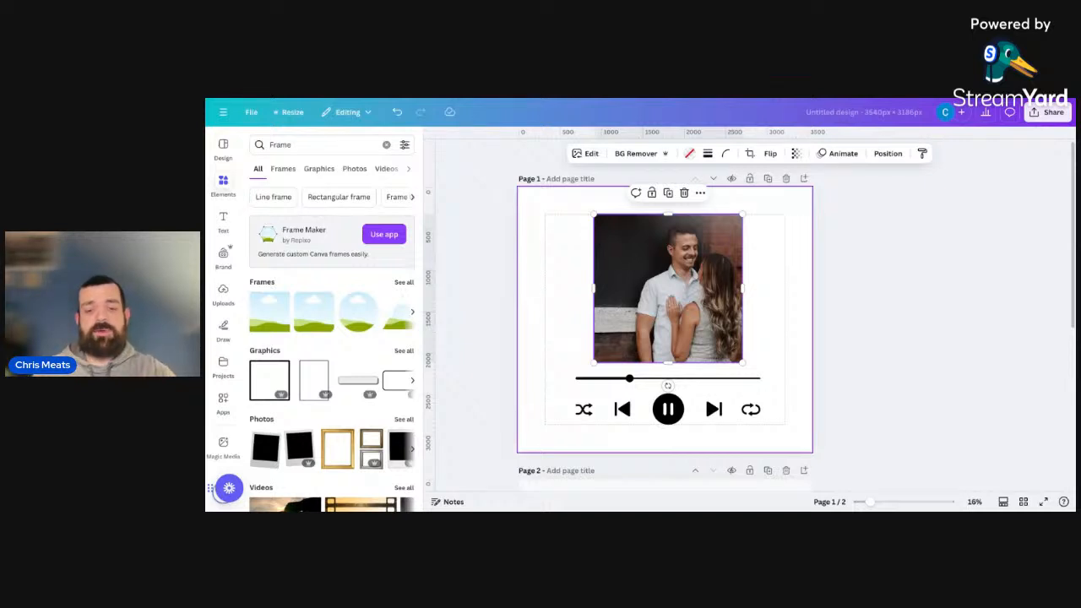
Step: Add a square shape over the framed photo and set its fill to no color
{"action": "key", "text": "r"}
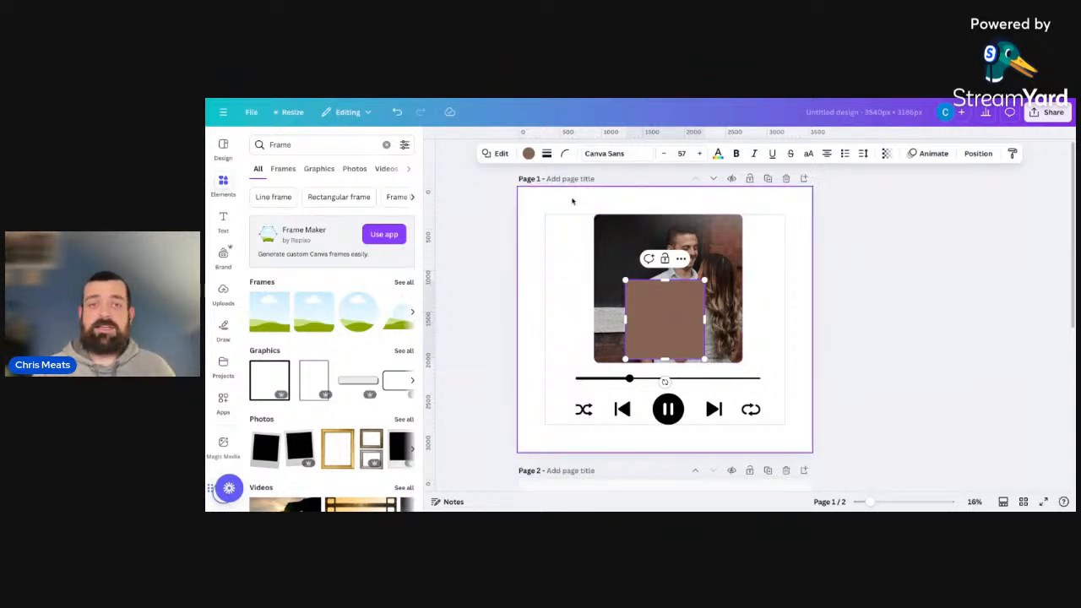
{"action": "left_click", "coordinate": [528, 153]}
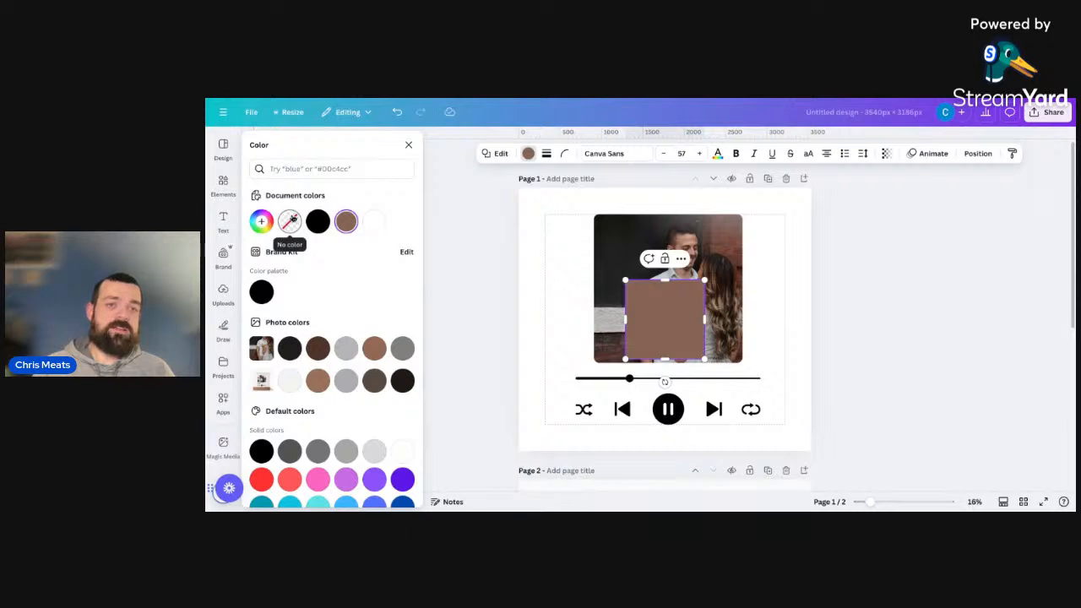
{"action": "left_click", "coordinate": [292, 224]}
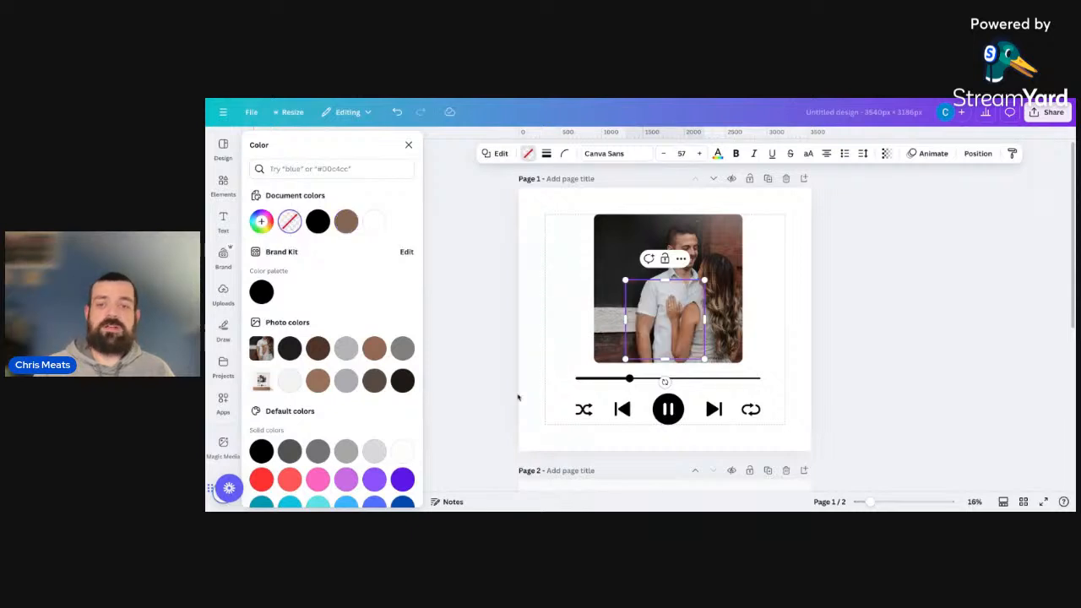
{"action": "left_click", "coordinate": [793, 323]}
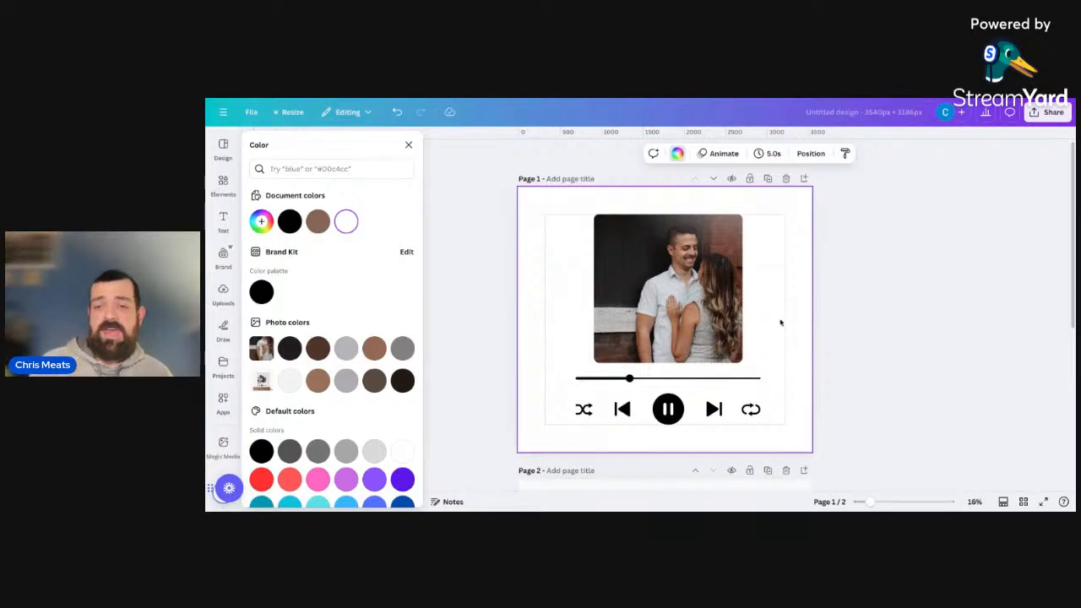
Step: Select the framed photo together with the invisible square and download the selection as a PNG with transparent background
{"action": "left_click_drag", "start_coordinate": [785, 318], "coordinate": [657, 332]}
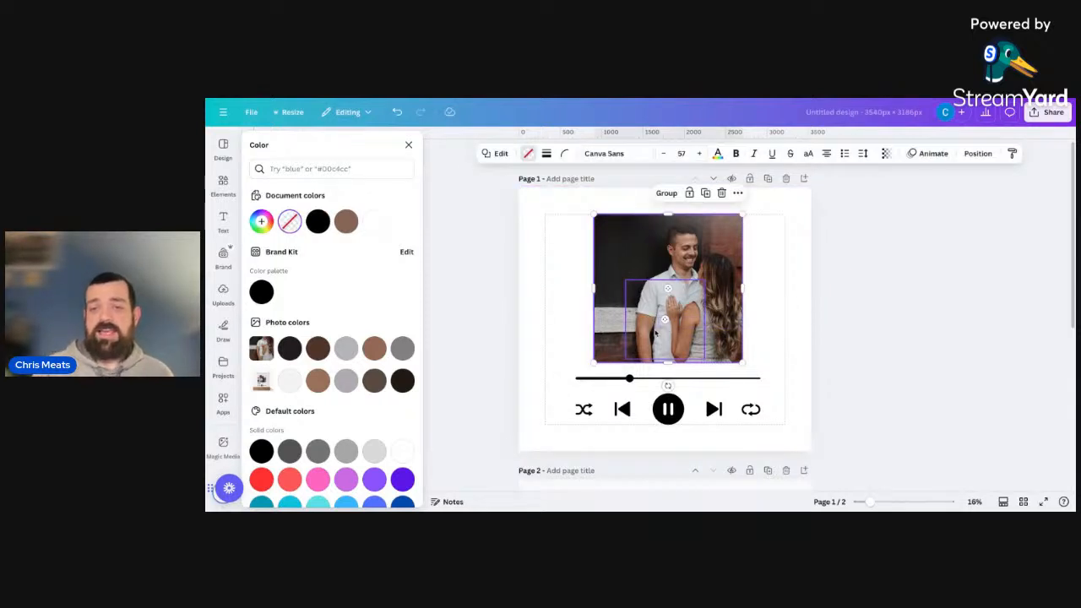
{"action": "left_click", "coordinate": [770, 329]}
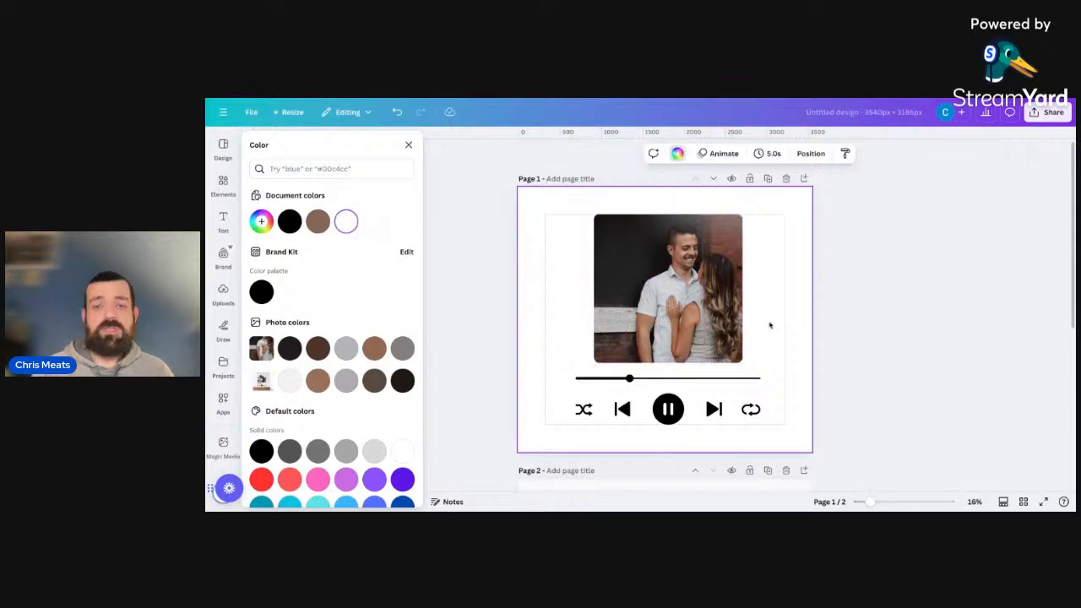
{"action": "left_click", "coordinate": [699, 250]}
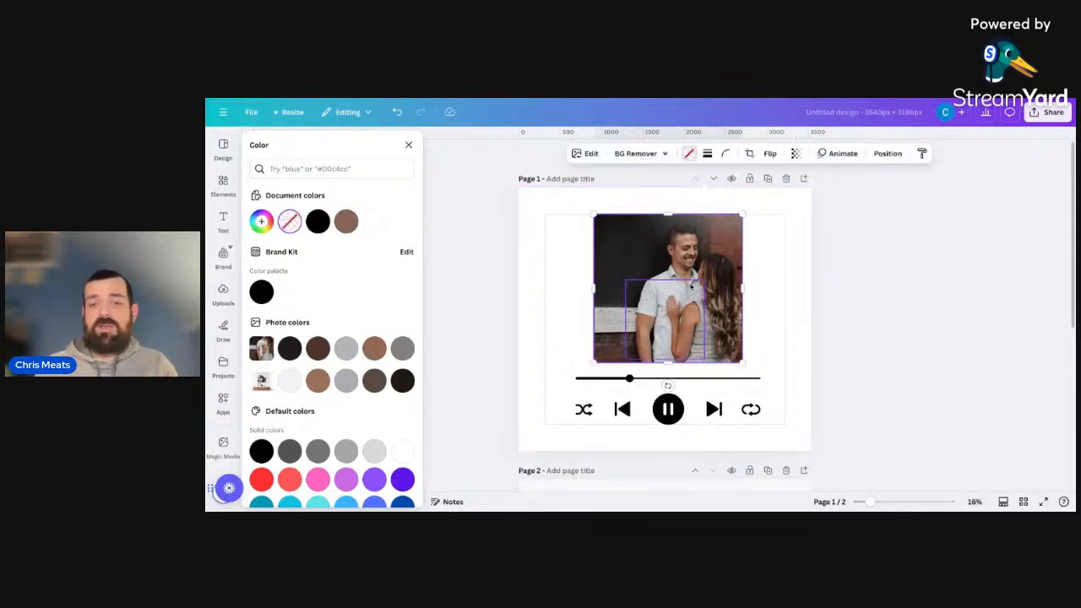
{"action": "left_click", "coordinate": [677, 319], "text": "shift"}
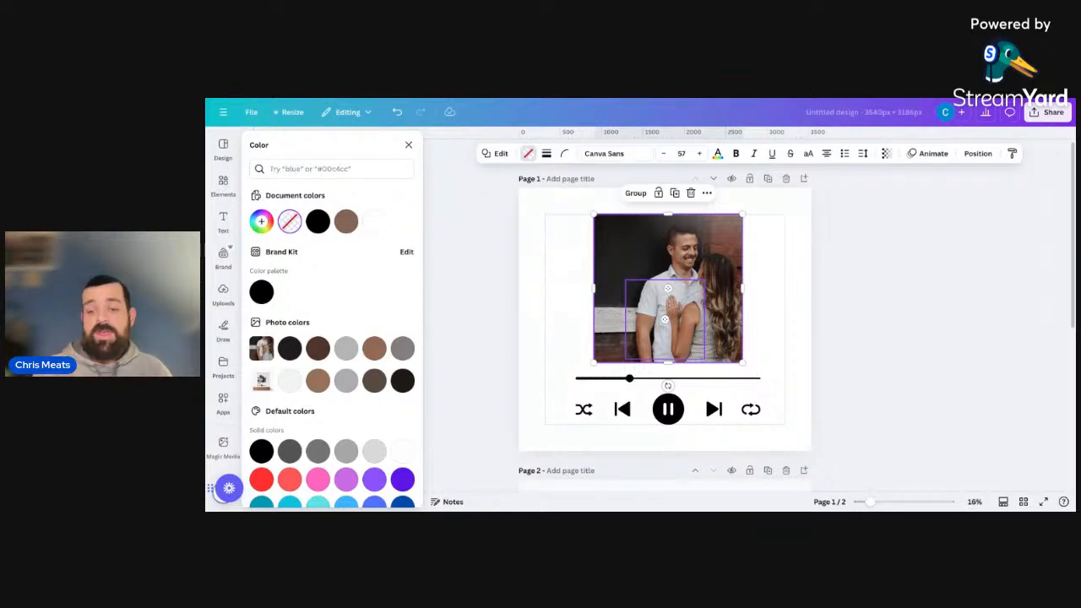
{"action": "right_click", "coordinate": [697, 294]}
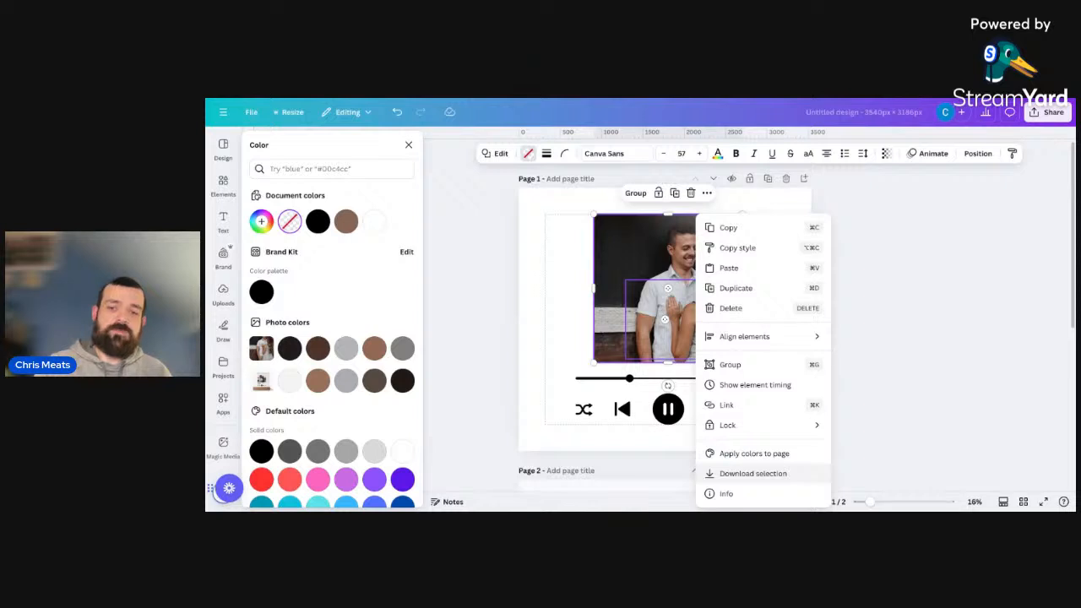
{"action": "left_click", "coordinate": [752, 473]}
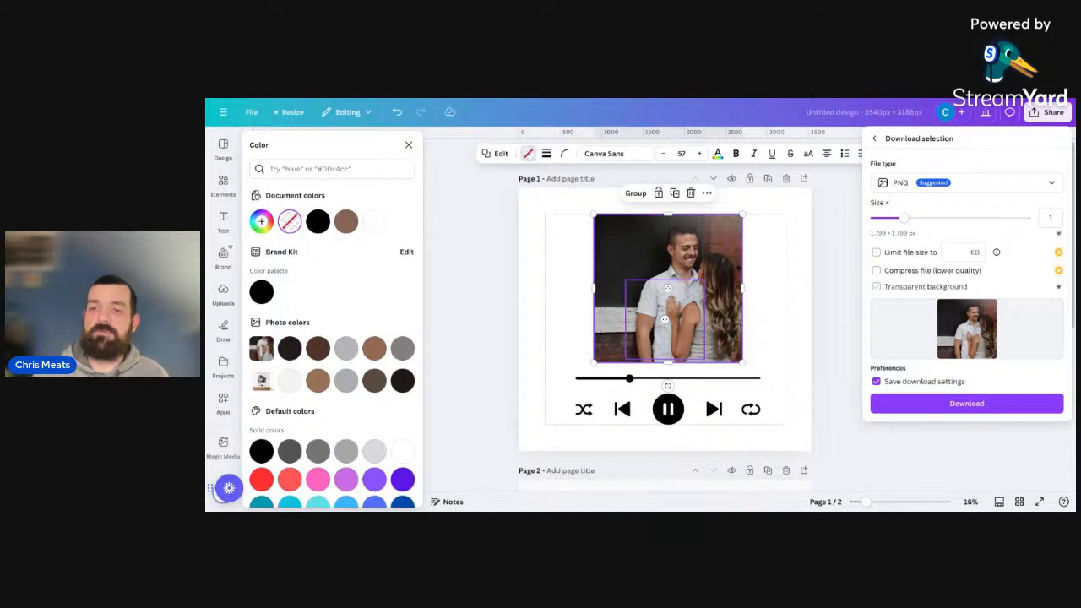
{"action": "left_click", "coordinate": [876, 287]}
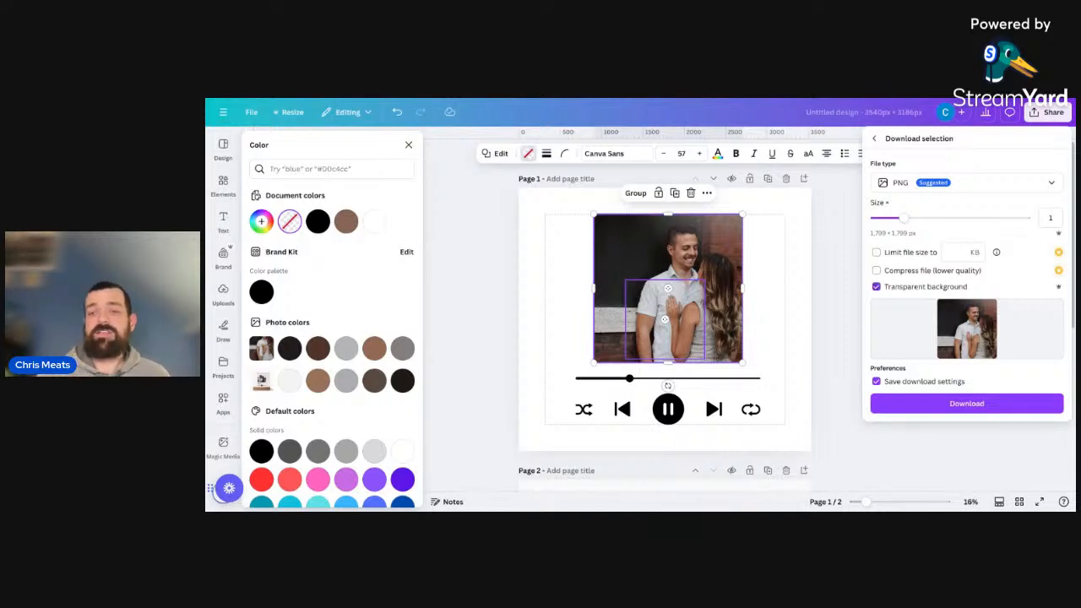
{"action": "left_click", "coordinate": [936, 404]}
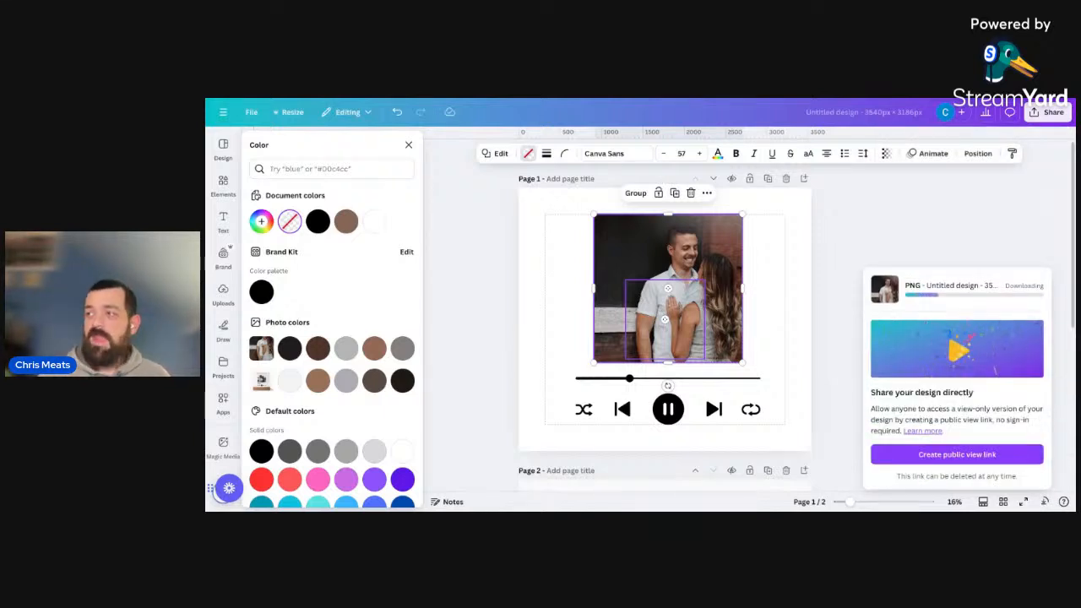
Step: Move the invisible square onto the player controls and download both together as a transparent PNG selection
{"action": "left_click", "coordinate": [753, 308]}
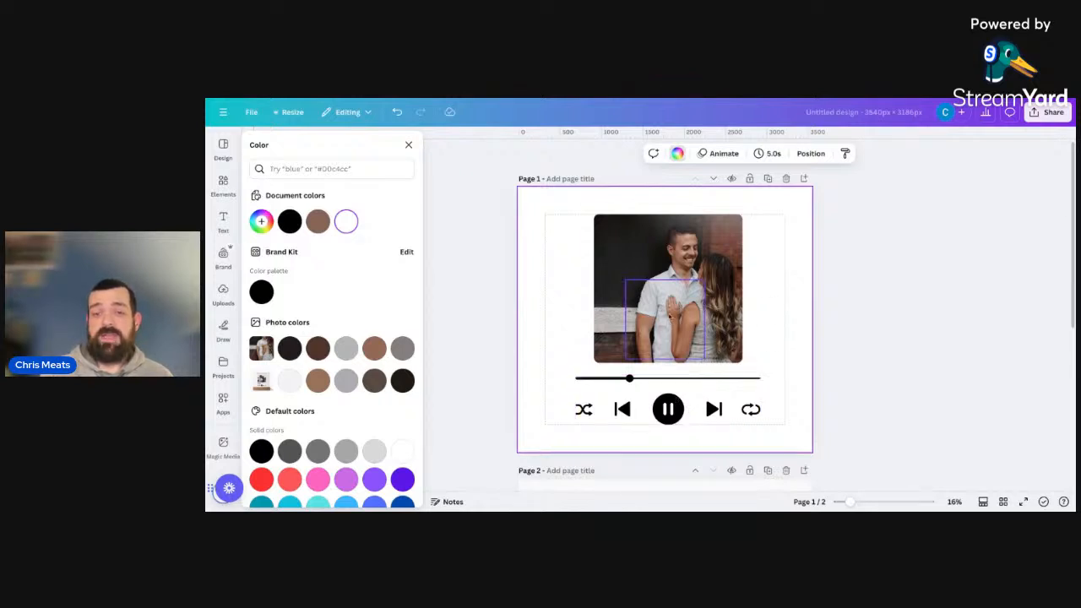
{"action": "left_click", "coordinate": [671, 314]}
{"action": "left_click_drag", "start_coordinate": [671, 314], "coordinate": [673, 386]}
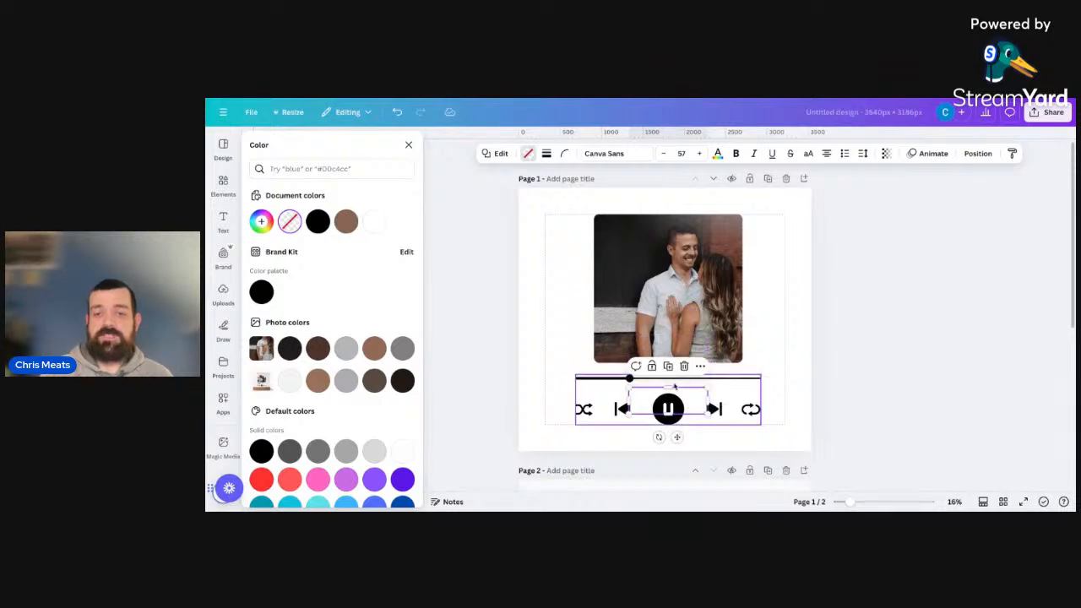
{"action": "left_click", "coordinate": [748, 396]}
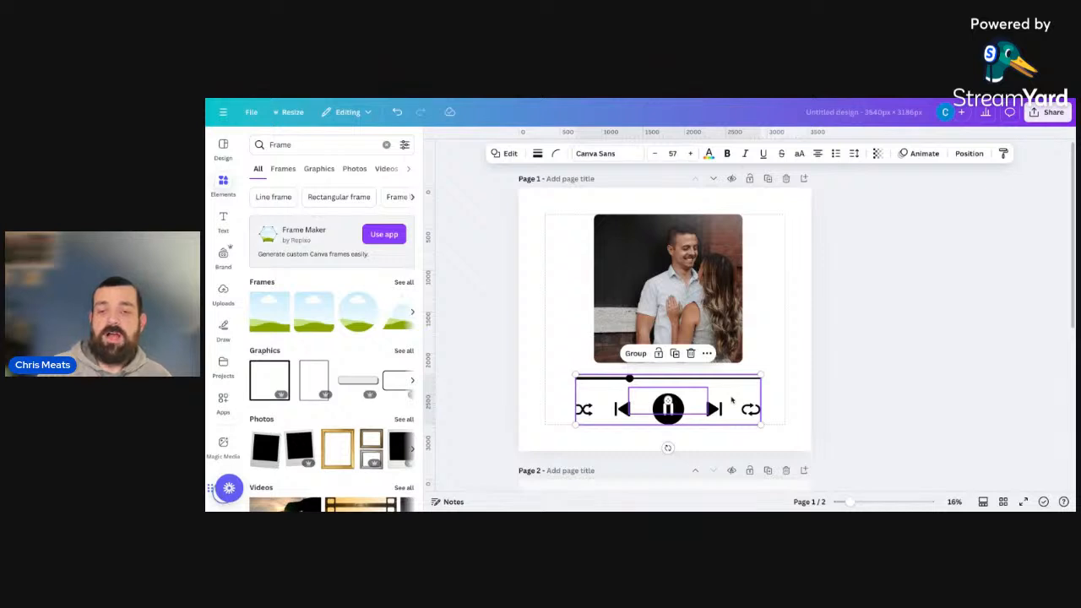
{"action": "right_click", "coordinate": [731, 404]}
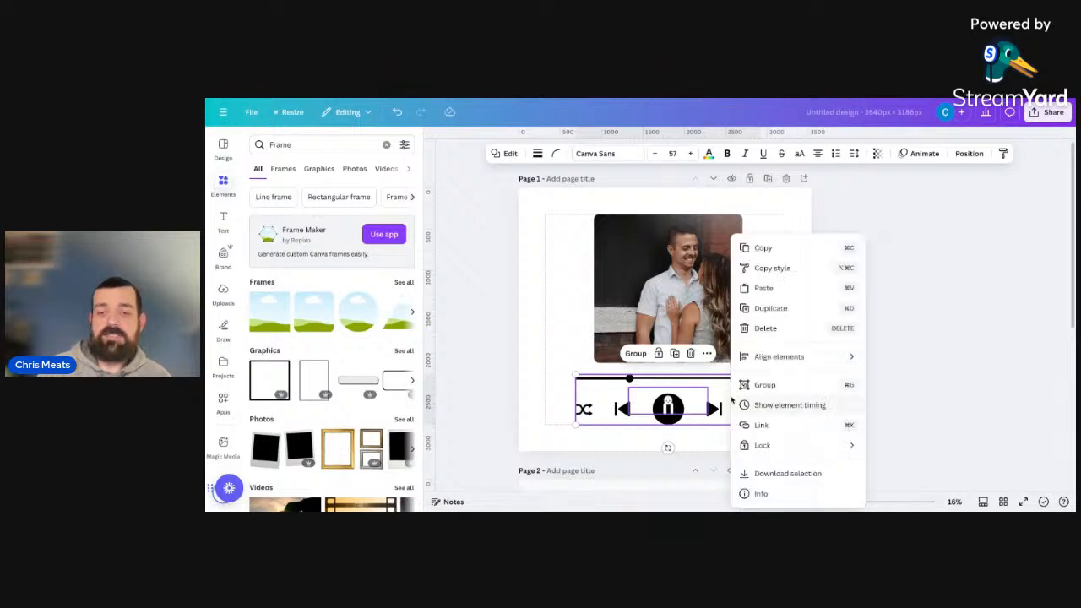
{"action": "left_click", "coordinate": [777, 476]}
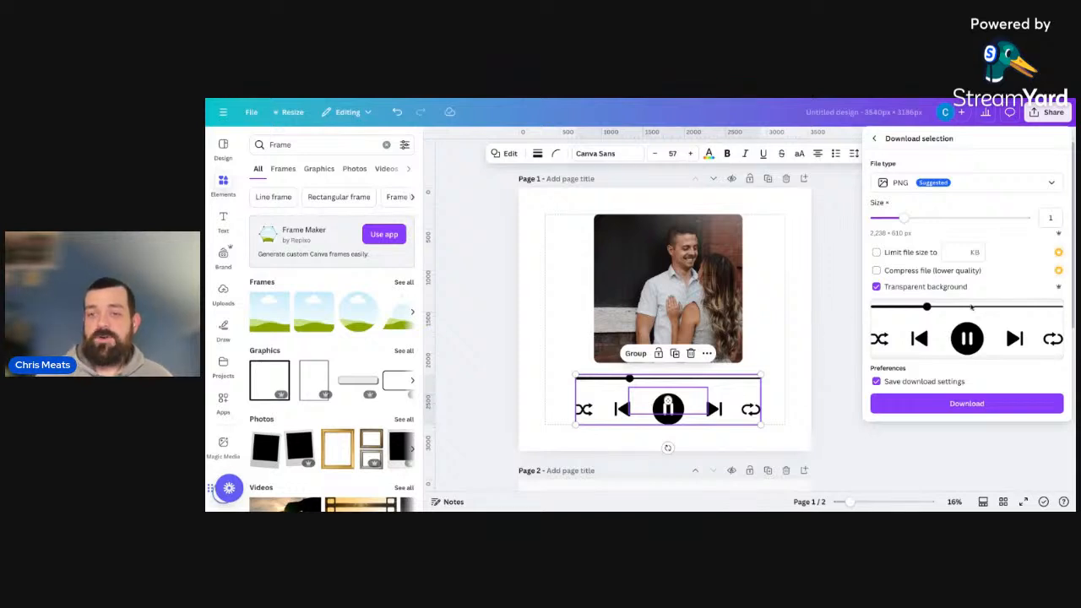
{"action": "left_click", "coordinate": [953, 408]}
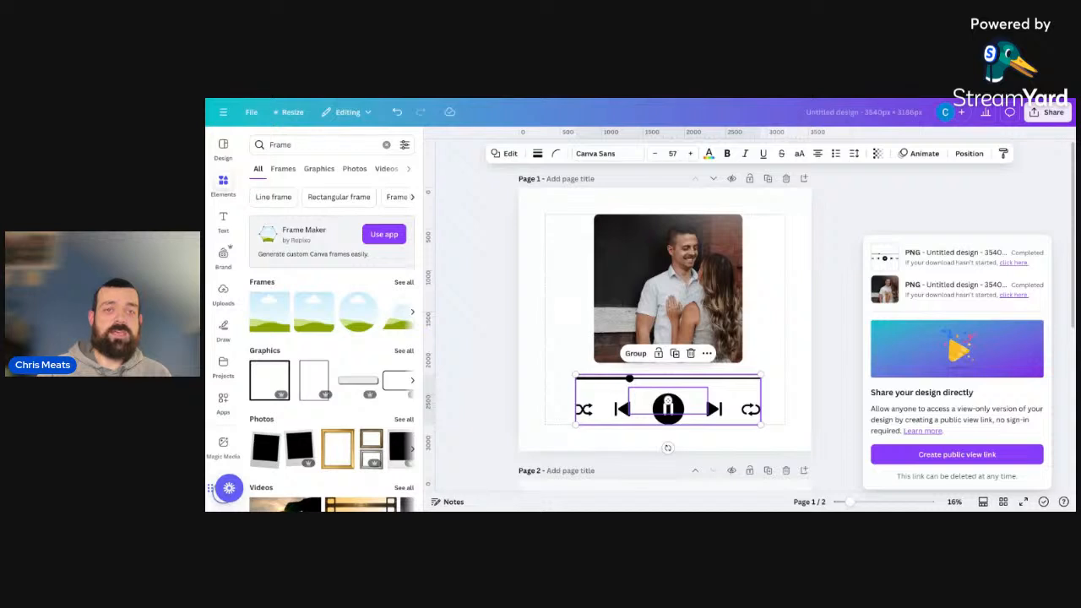
Step: Switch to the AnywherePOD designer and select all variants of the Acrylic Square Plaque
{"action": "key", "text": "ctrl+Tab"}
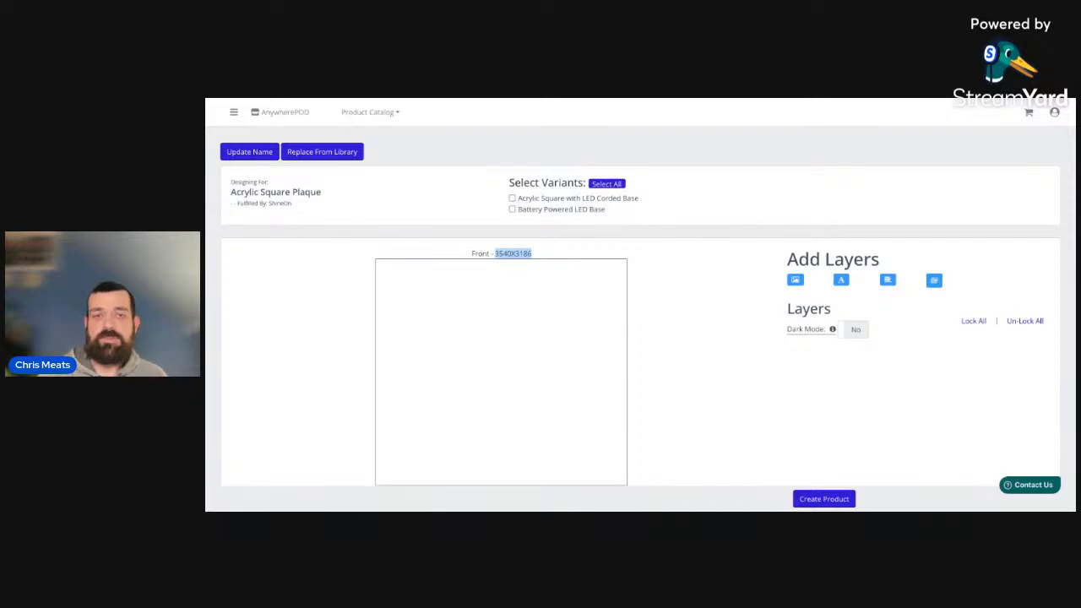
{"action": "left_click", "coordinate": [614, 185]}
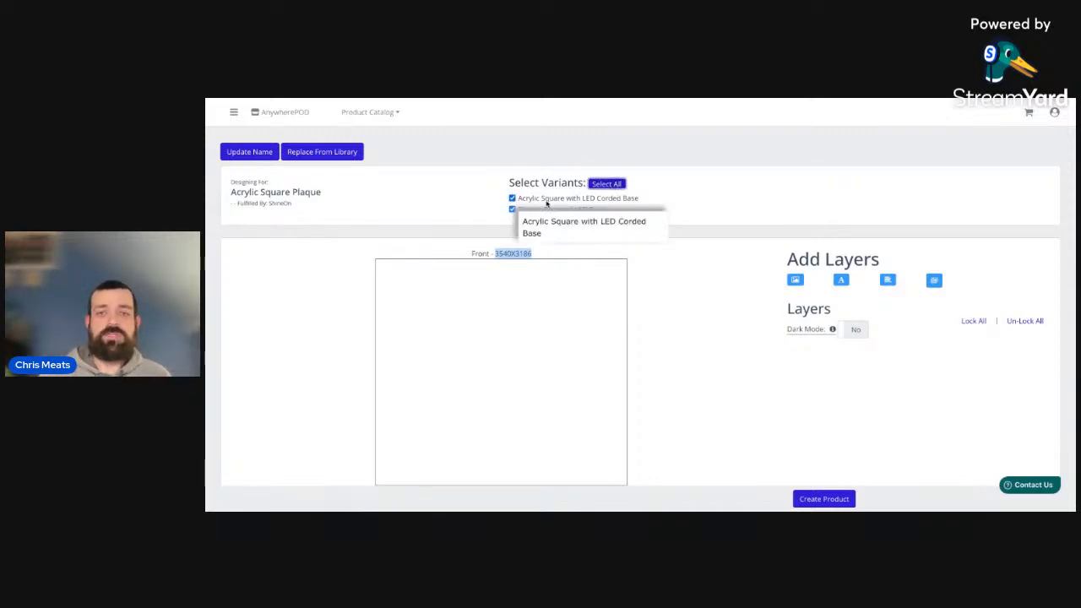
Step: Add the photo file Untitled design (36).png as an image layer, enlarge it and centre it in the upper part of the canvas
{"action": "left_click", "coordinate": [666, 297]}
{"action": "scroll", "coordinate": [667, 299], "scroll_direction": "down", "scroll_amount": 1}
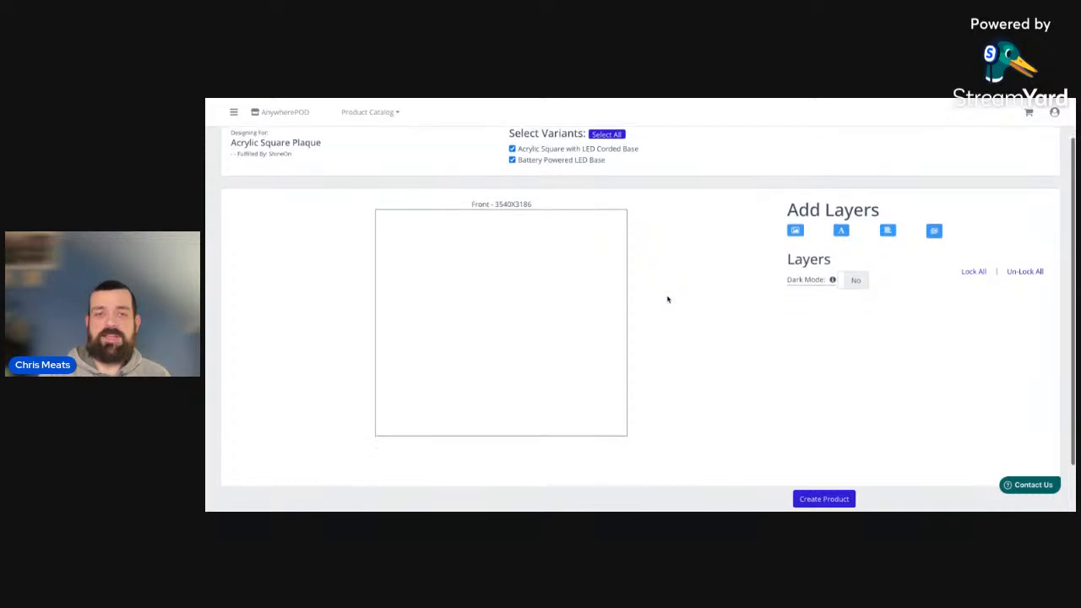
{"action": "left_click", "coordinate": [796, 231]}
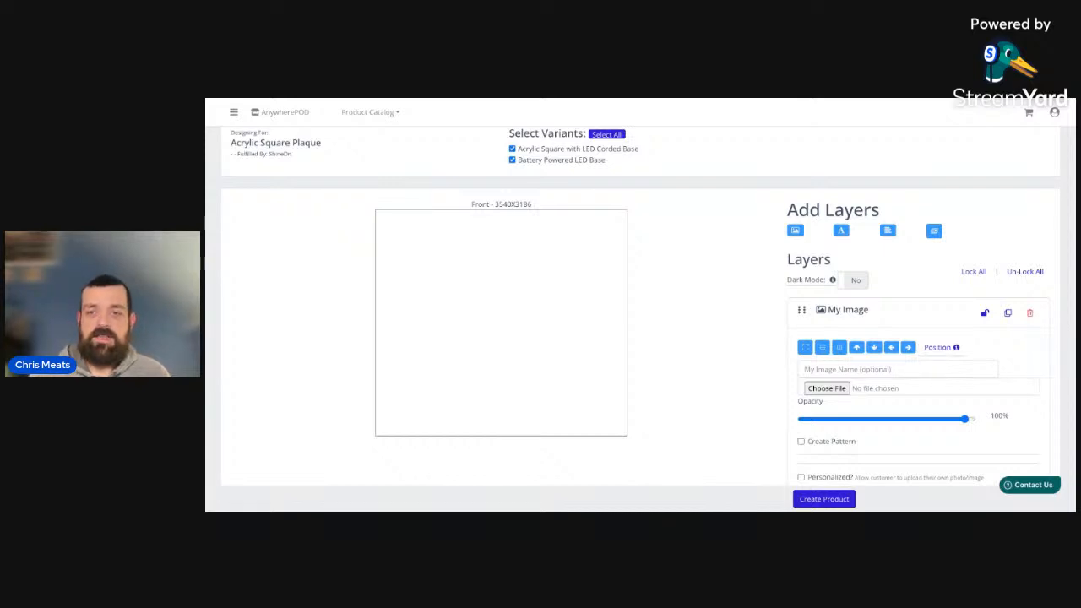
{"action": "left_click", "coordinate": [715, 284]}
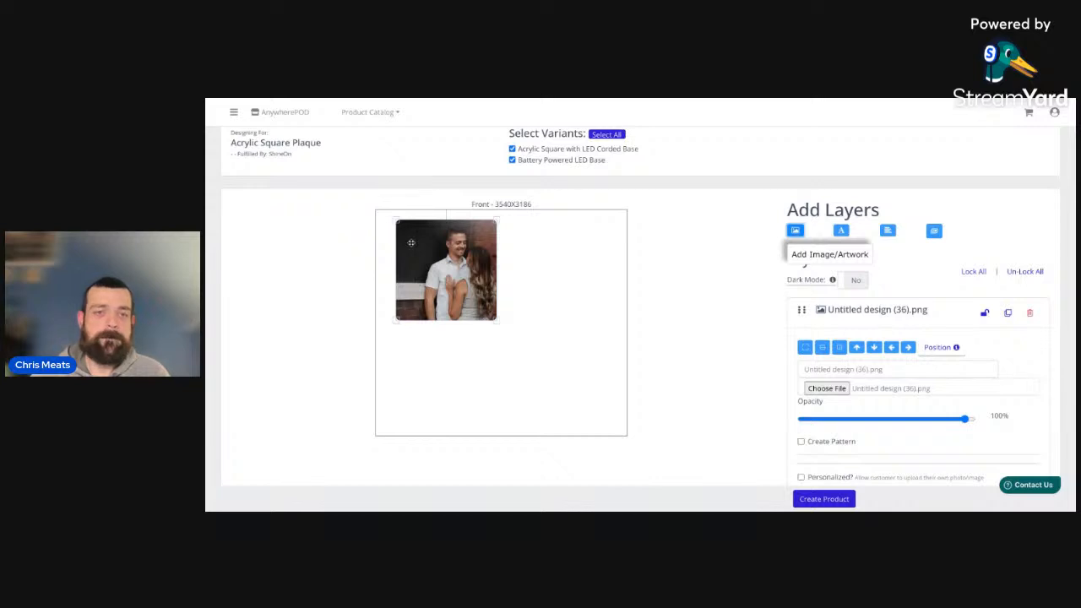
{"action": "left_click_drag", "start_coordinate": [427, 249], "coordinate": [457, 257]}
{"action": "left_click_drag", "start_coordinate": [523, 329], "coordinate": [556, 356]}
{"action": "left_click_drag", "start_coordinate": [481, 292], "coordinate": [491, 292]}
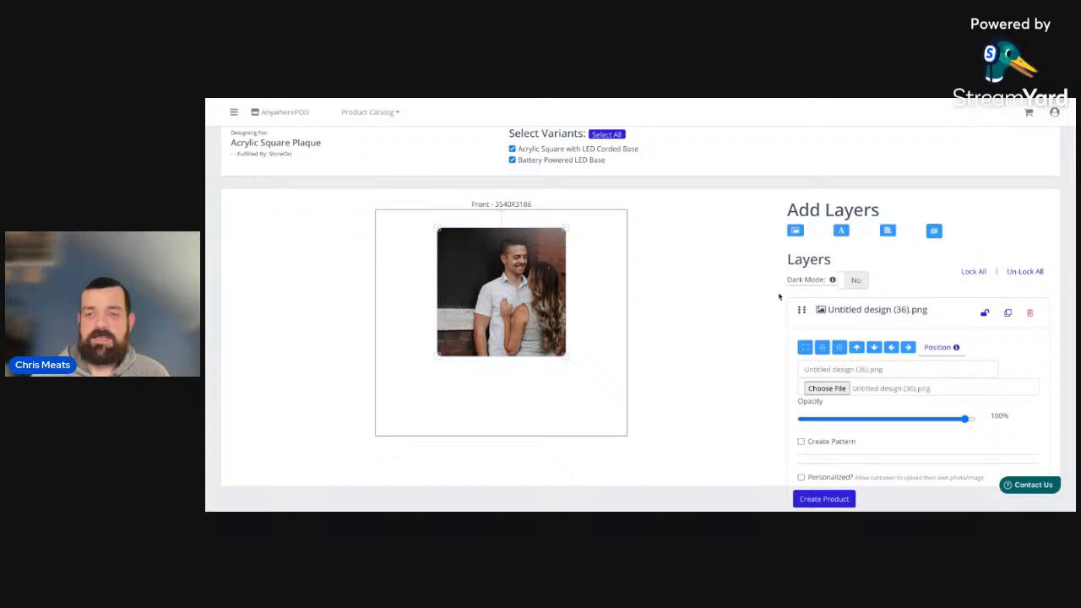
Step: Add the player controls file Untitled design (37).png as an image layer, shrink it slightly wider than the photo and centre it below
{"action": "left_click", "coordinate": [796, 230]}
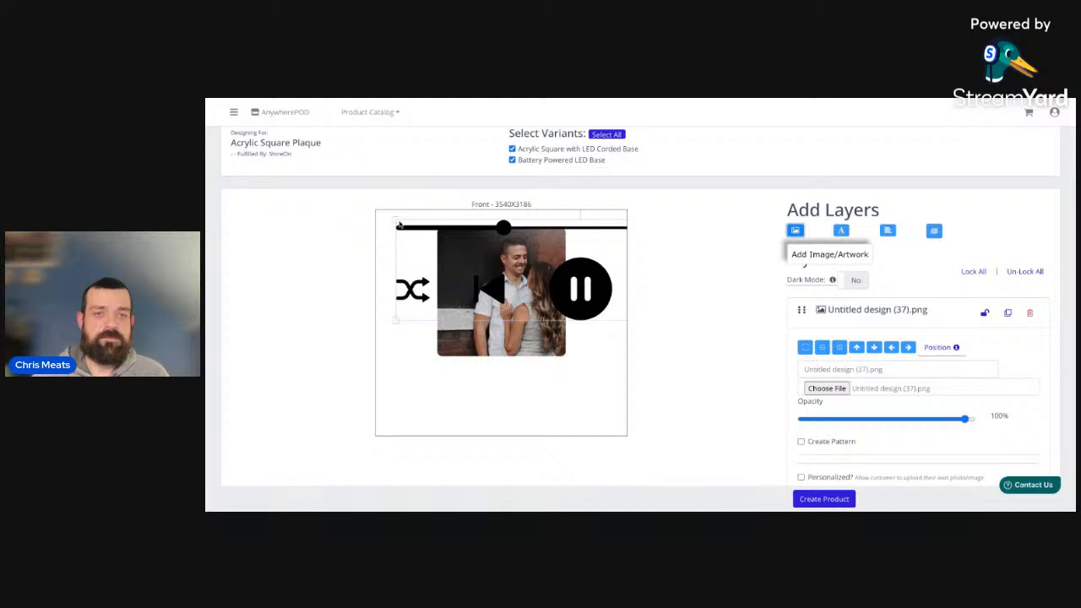
{"action": "left_click_drag", "start_coordinate": [398, 222], "coordinate": [500, 303]}
{"action": "left_click_drag", "start_coordinate": [592, 304], "coordinate": [453, 396]}
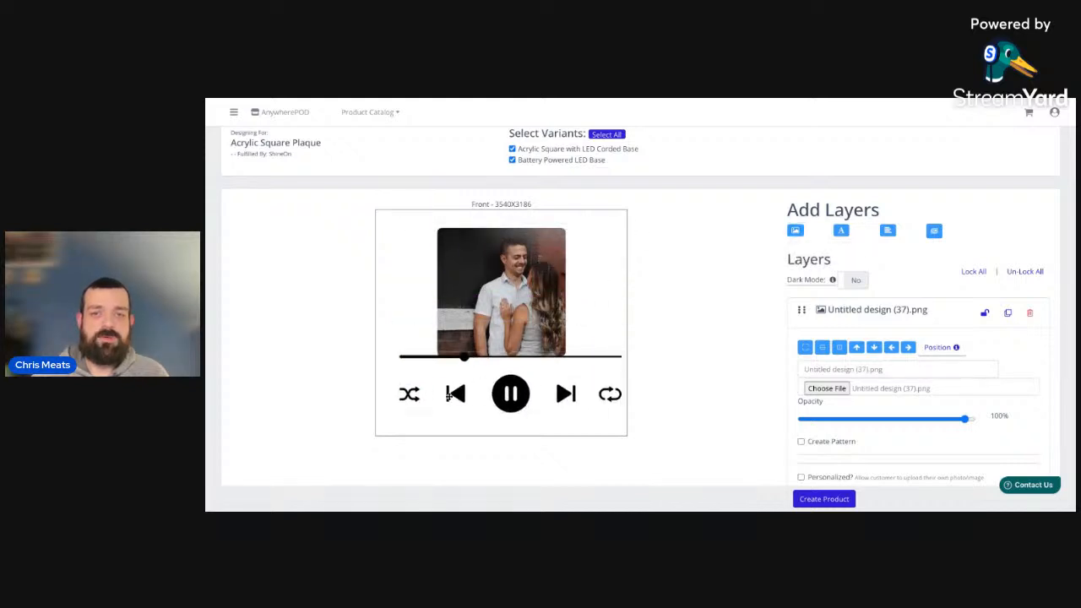
{"action": "left_click_drag", "start_coordinate": [396, 353], "coordinate": [478, 386]}
{"action": "left_click_drag", "start_coordinate": [563, 390], "coordinate": [510, 398]}
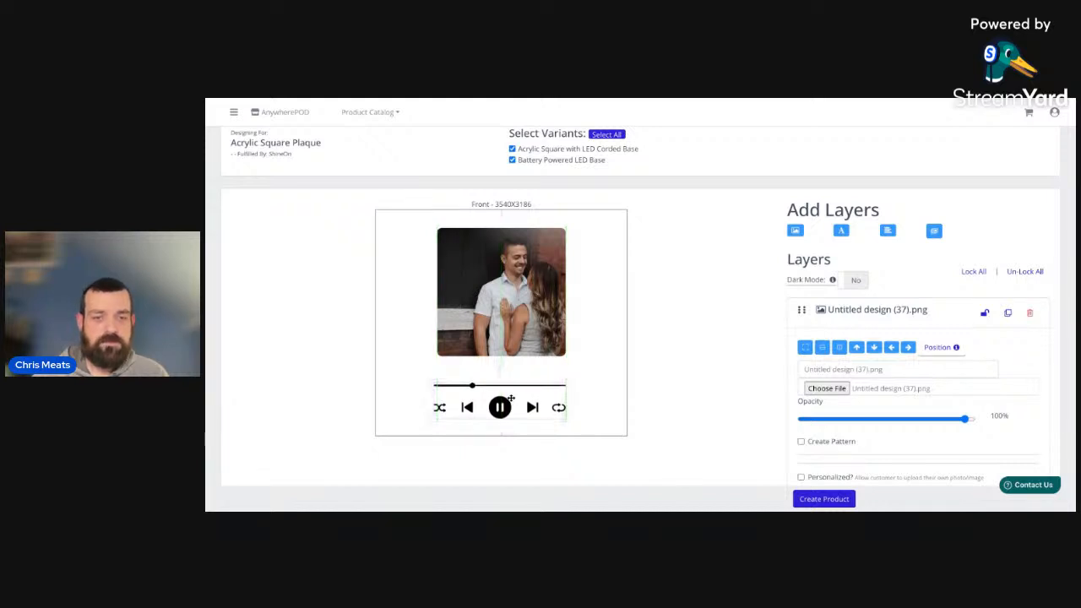
{"action": "left_click_drag", "start_coordinate": [431, 385], "coordinate": [417, 379]}
{"action": "left_click_drag", "start_coordinate": [569, 379], "coordinate": [541, 406]}
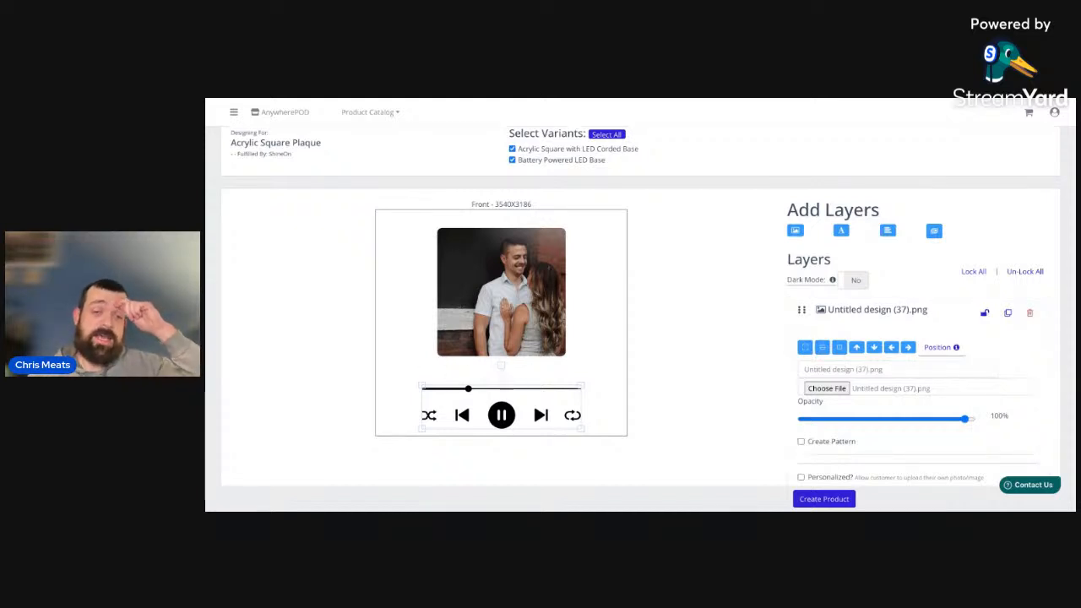
Step: Move the photo closer to the canvas's upper edge and rename its layer as Phot Upload
{"action": "left_click_drag", "start_coordinate": [498, 270], "coordinate": [497, 250]}
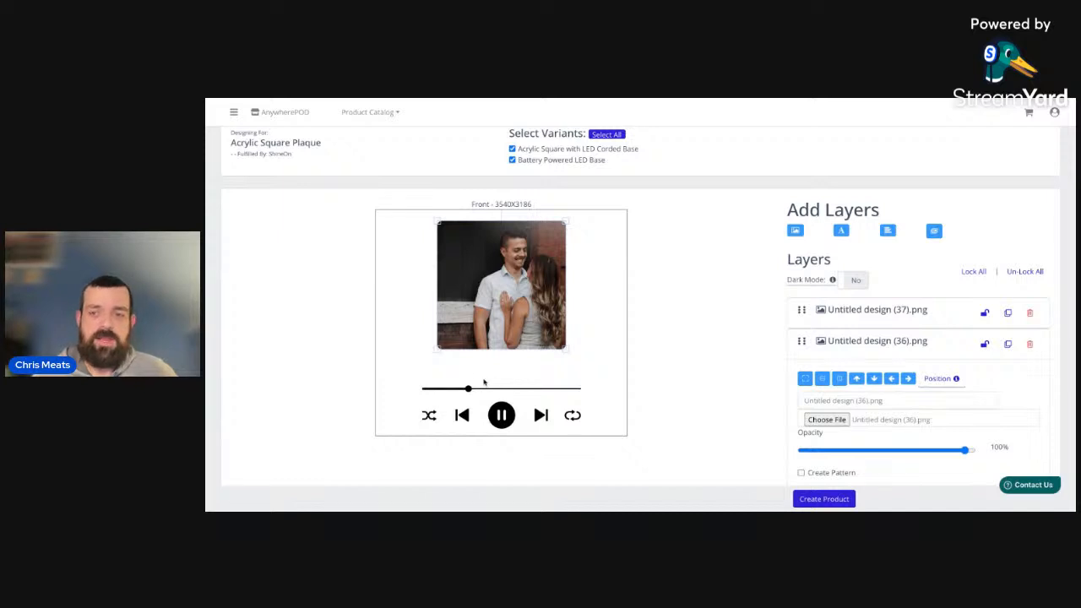
{"action": "left_click", "coordinate": [602, 369]}
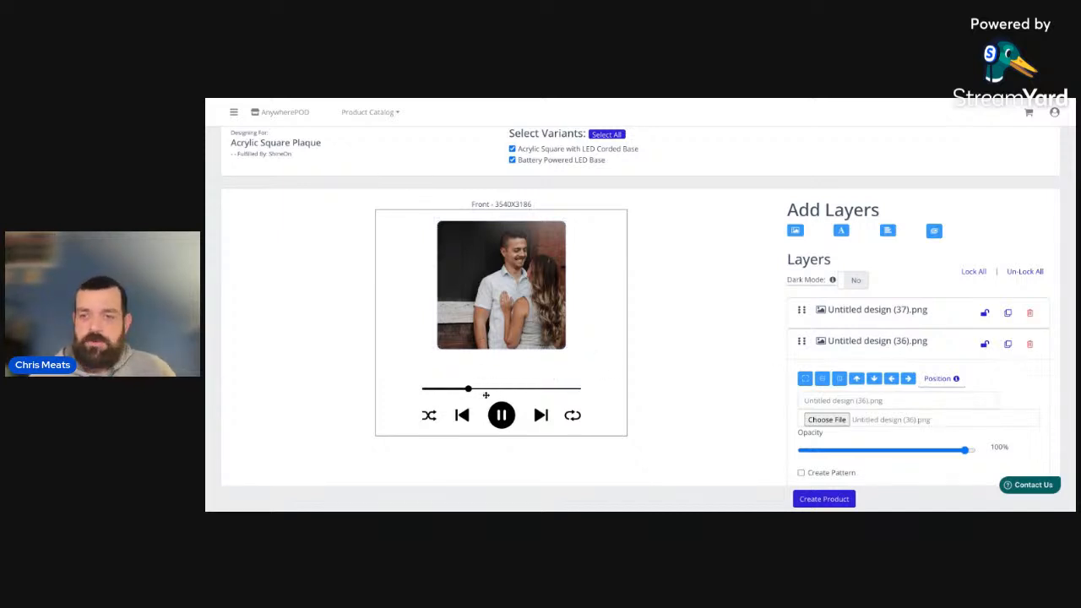
{"action": "left_click", "coordinate": [870, 343]}
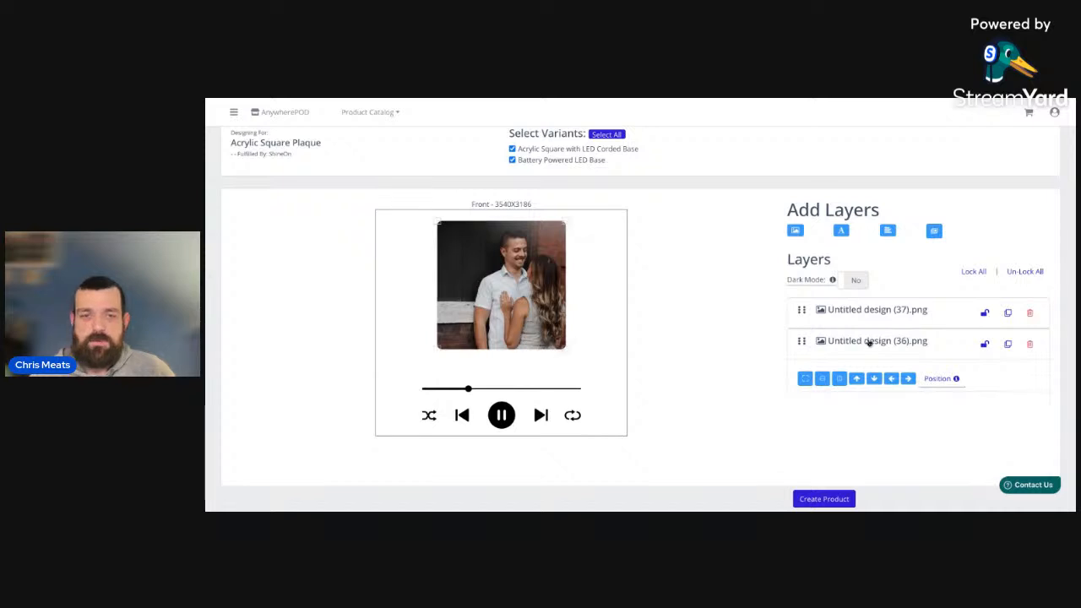
{"action": "left_click", "coordinate": [870, 342]}
{"action": "left_click_drag", "start_coordinate": [883, 401], "coordinate": [793, 404]}
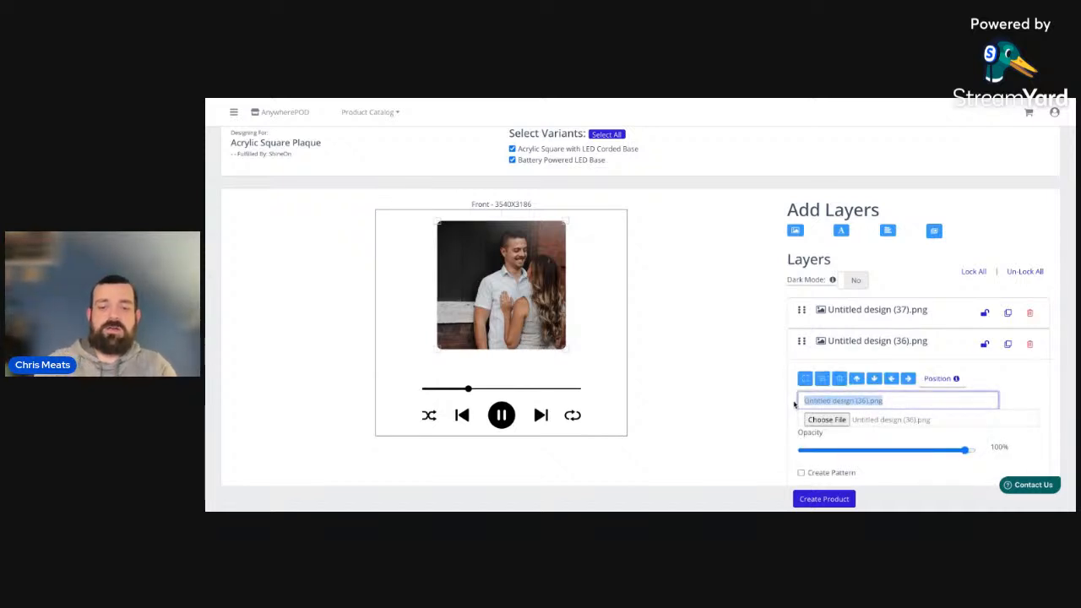
{"action": "type", "text": "Phot Upload"}
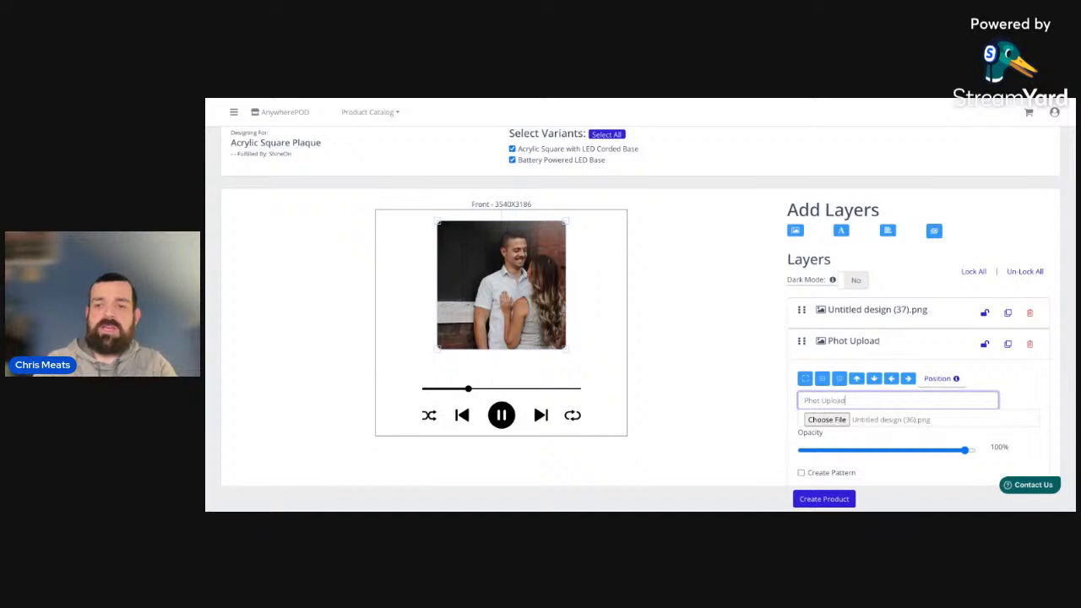
{"action": "scroll", "coordinate": [871, 354], "scroll_direction": "down", "scroll_amount": 1}
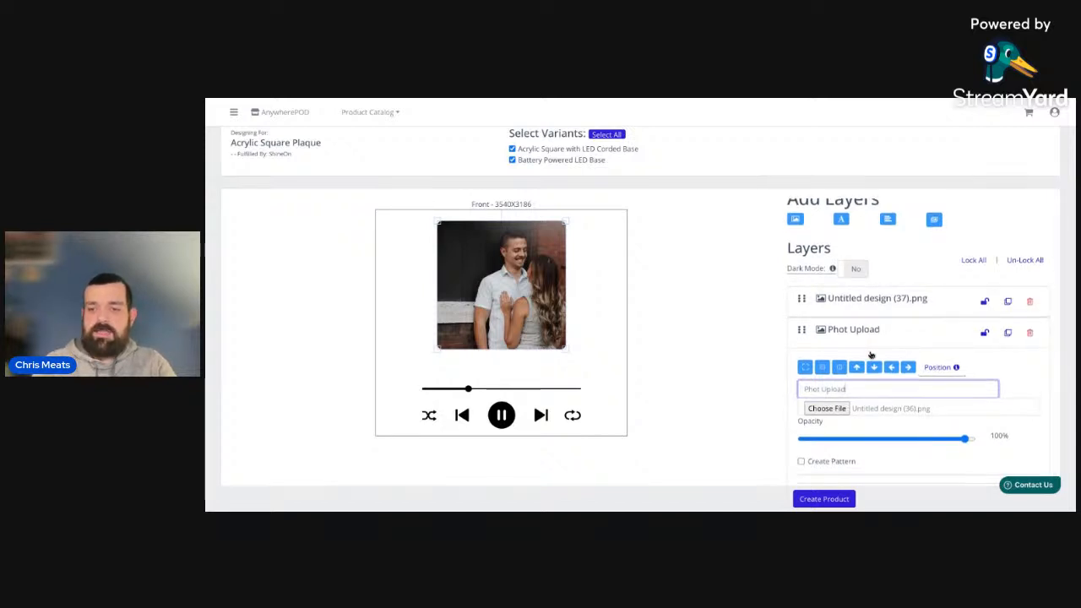
{"action": "scroll", "coordinate": [844, 410], "scroll_direction": "up", "scroll_amount": 1}
{"action": "scroll", "coordinate": [845, 418], "scroll_direction": "down", "scroll_amount": 1}
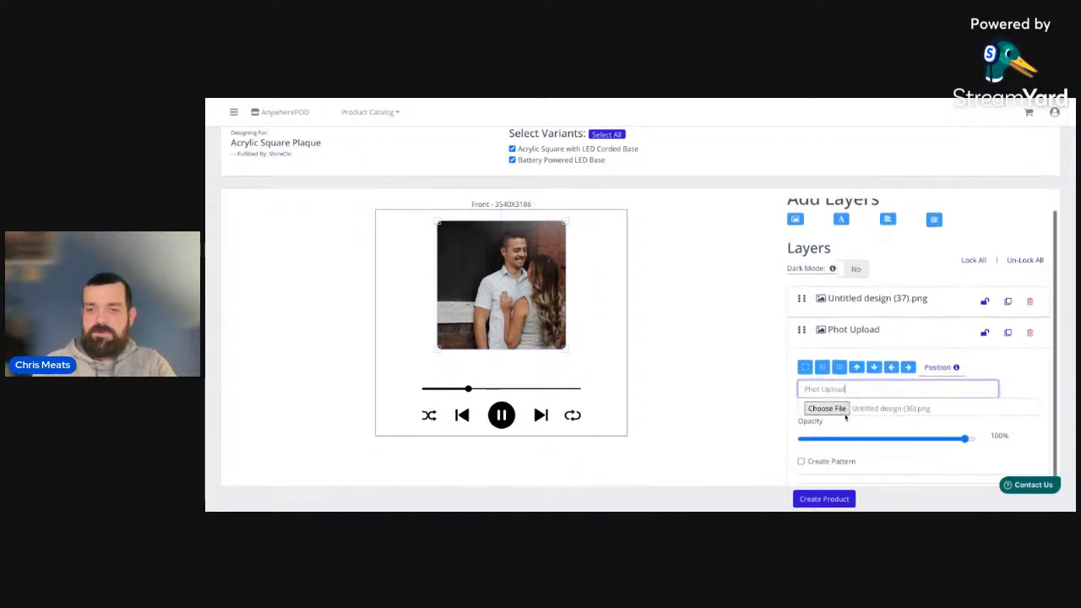
Step: Rename the Untitled design (37).png layer as Player
{"action": "left_click", "coordinate": [861, 302]}
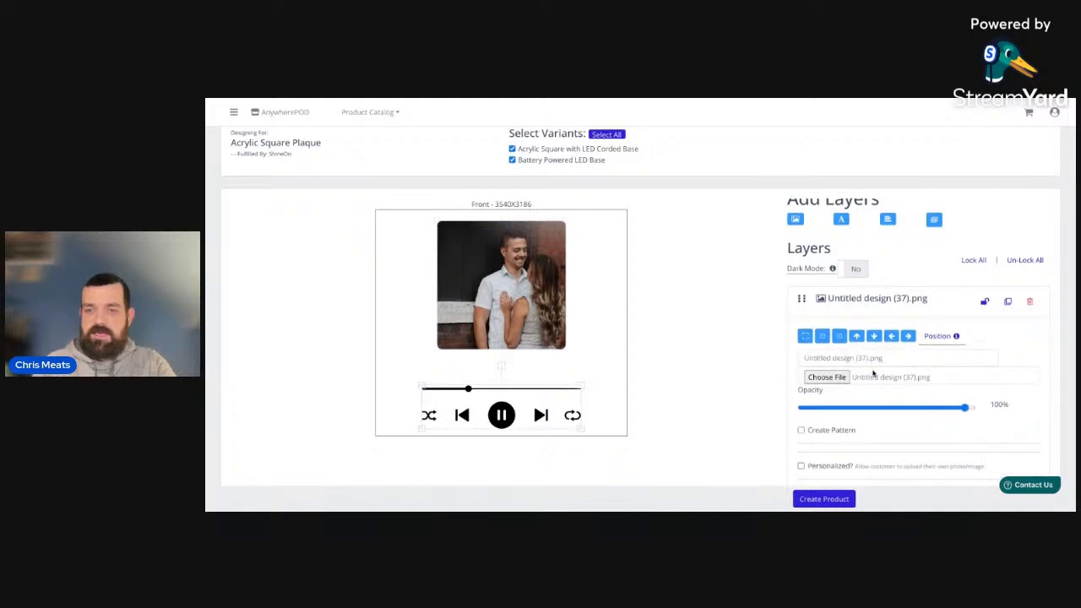
{"action": "left_click_drag", "start_coordinate": [908, 361], "coordinate": [767, 340]}
{"action": "type", "text": "Player"}
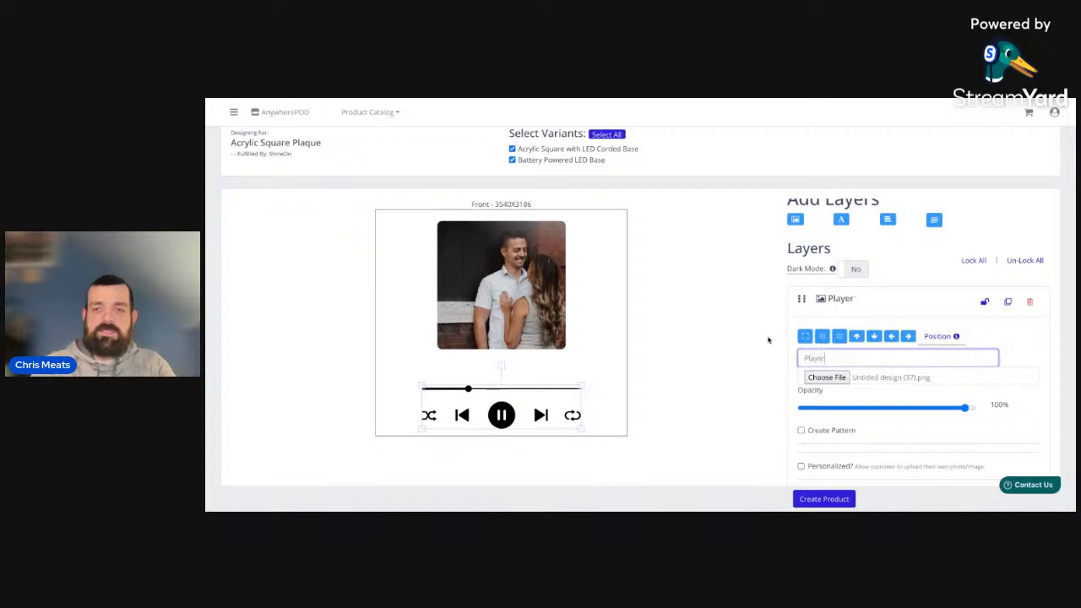
{"action": "left_click", "coordinate": [675, 302]}
Step: Make the Phot Upload layer personalized so customers can upload their own photo, and collapse its settings
{"action": "scroll", "coordinate": [675, 301], "scroll_direction": "down", "scroll_amount": 1}
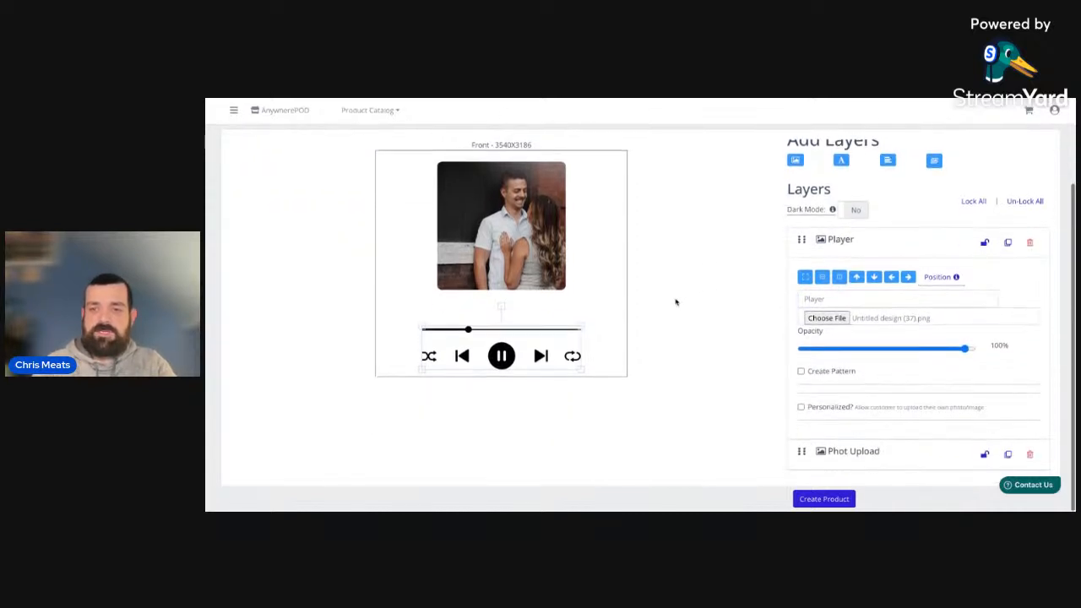
{"action": "left_click", "coordinate": [849, 455]}
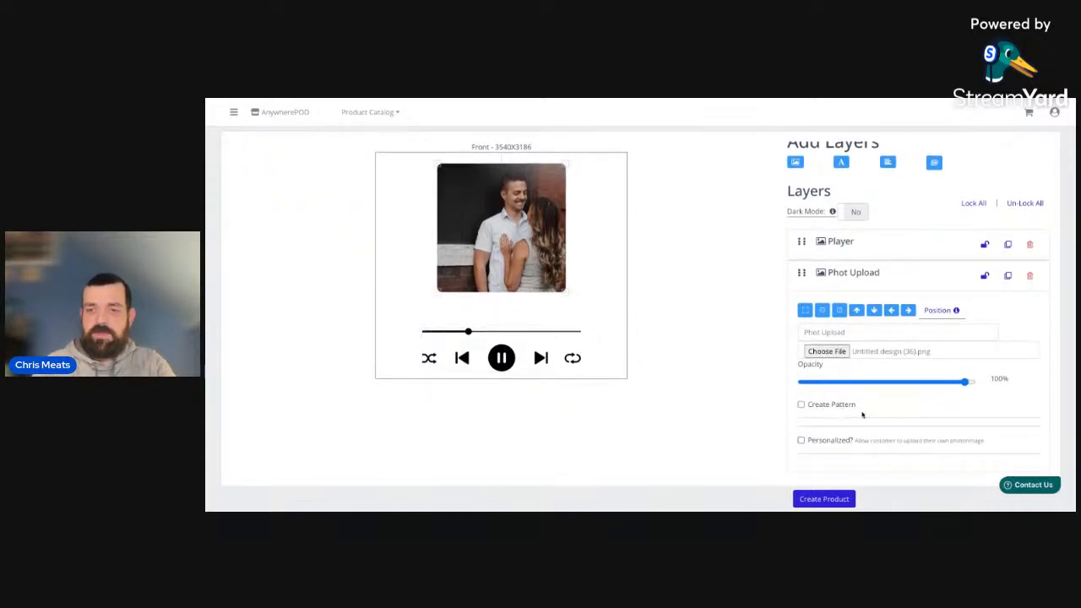
{"action": "left_click", "coordinate": [823, 442]}
{"action": "scroll", "coordinate": [832, 447], "scroll_direction": "down", "scroll_amount": 2}
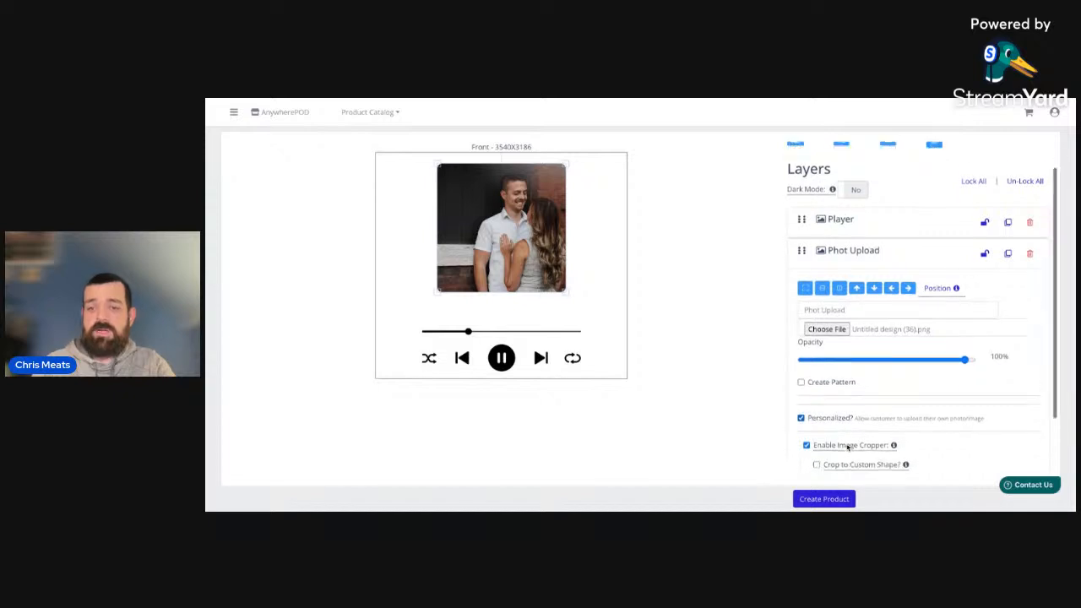
{"action": "mouse_move", "coordinate": [850, 384]}
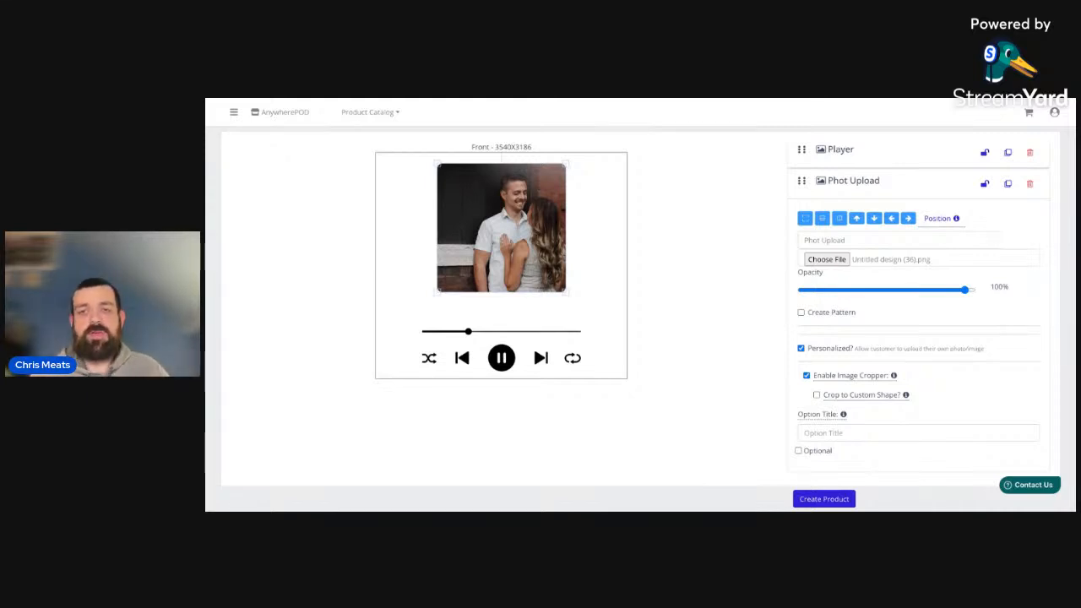
{"action": "left_click", "coordinate": [850, 189]}
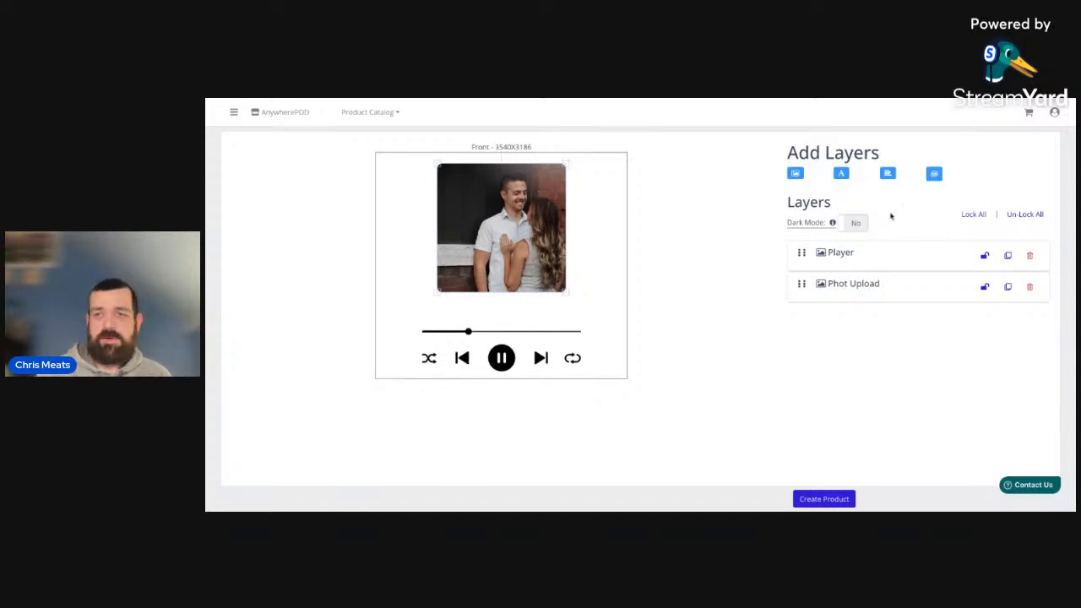
Step: Add a text layer reading "Your Artist Name" just below the photo, lined up with the start of the progress bar
{"action": "left_click", "coordinate": [841, 175]}
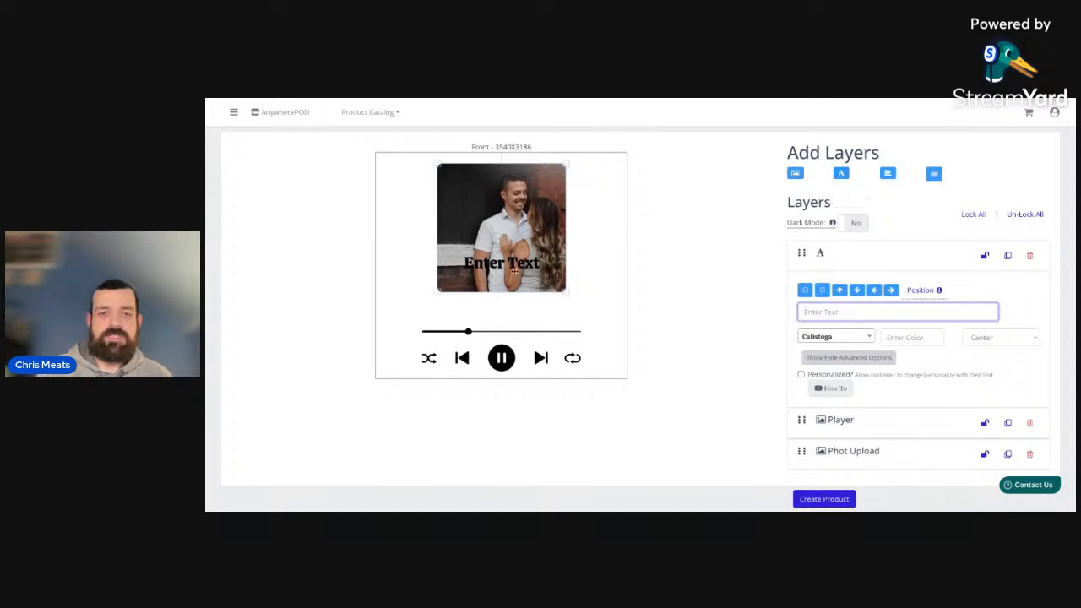
{"action": "left_click_drag", "start_coordinate": [514, 270], "coordinate": [471, 304]}
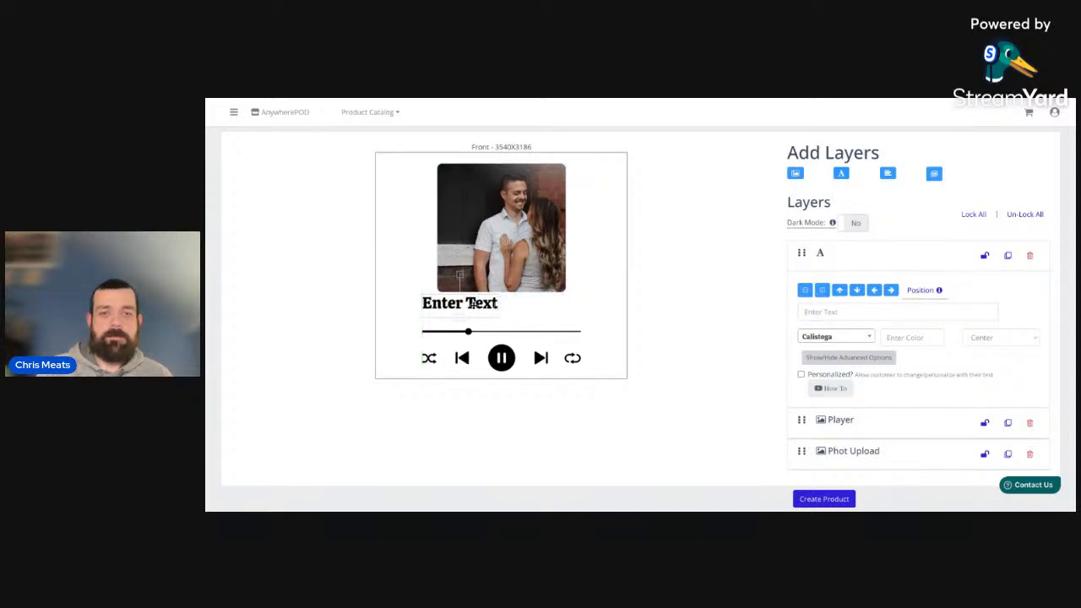
{"action": "left_click", "coordinate": [857, 313]}
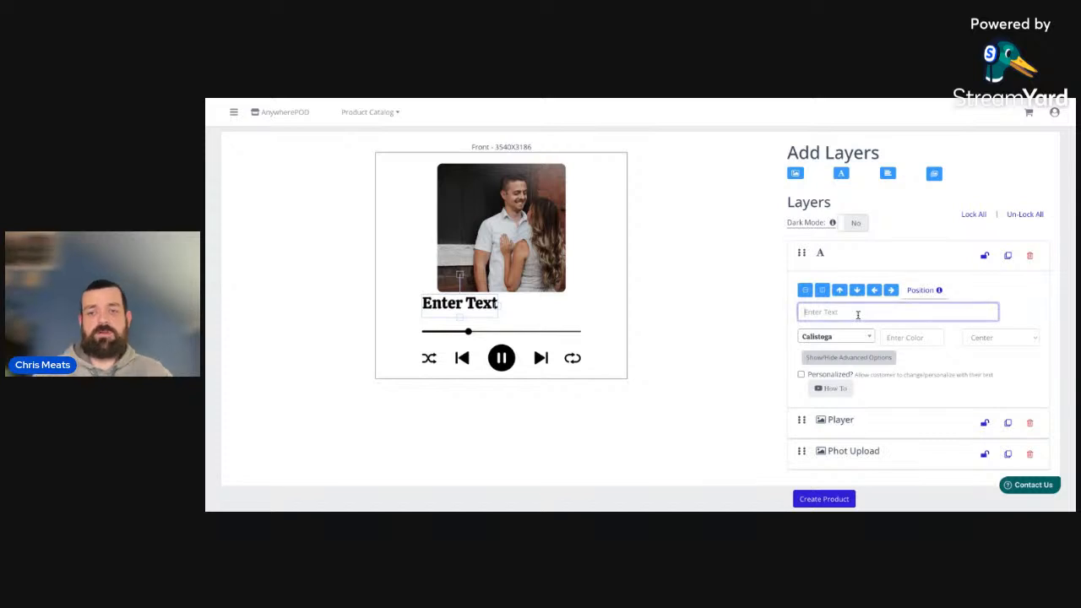
{"action": "type", "text": "Yo"}
{"action": "type", "text": "Artist Na"}
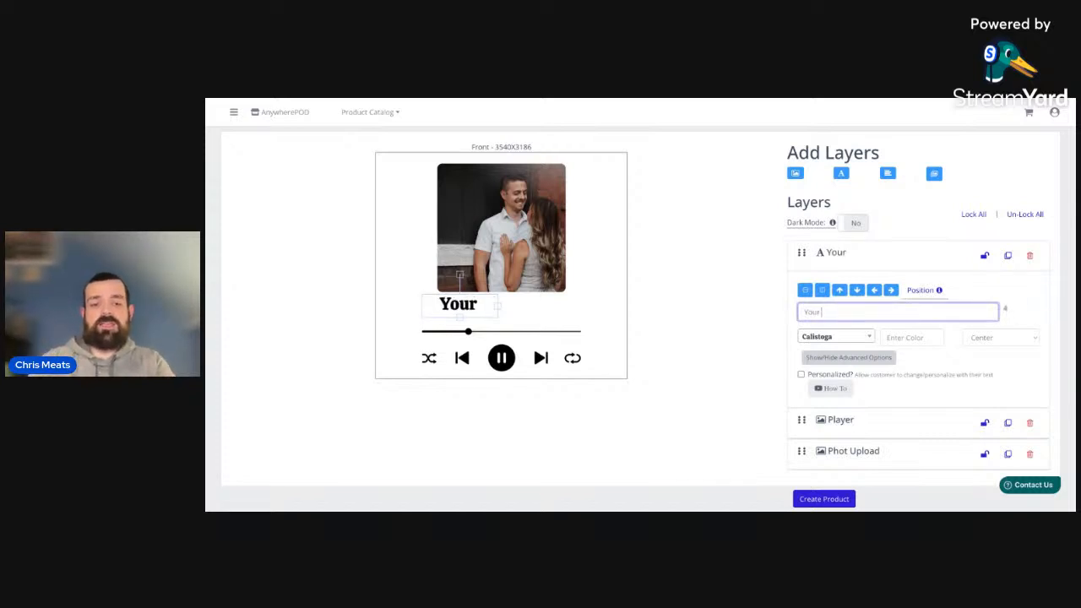
{"action": "type", "text": "me"}
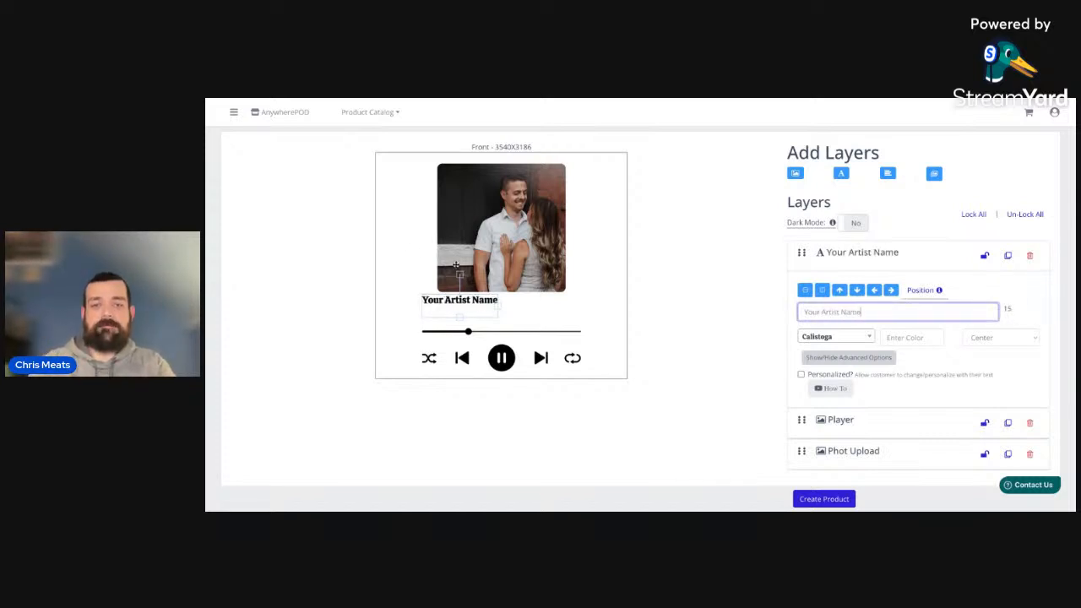
Step: Widen the artist name text box to the progress bar's width, left-align it, reduce its height slightly and make it personalized
{"action": "left_click_drag", "start_coordinate": [498, 307], "coordinate": [581, 304]}
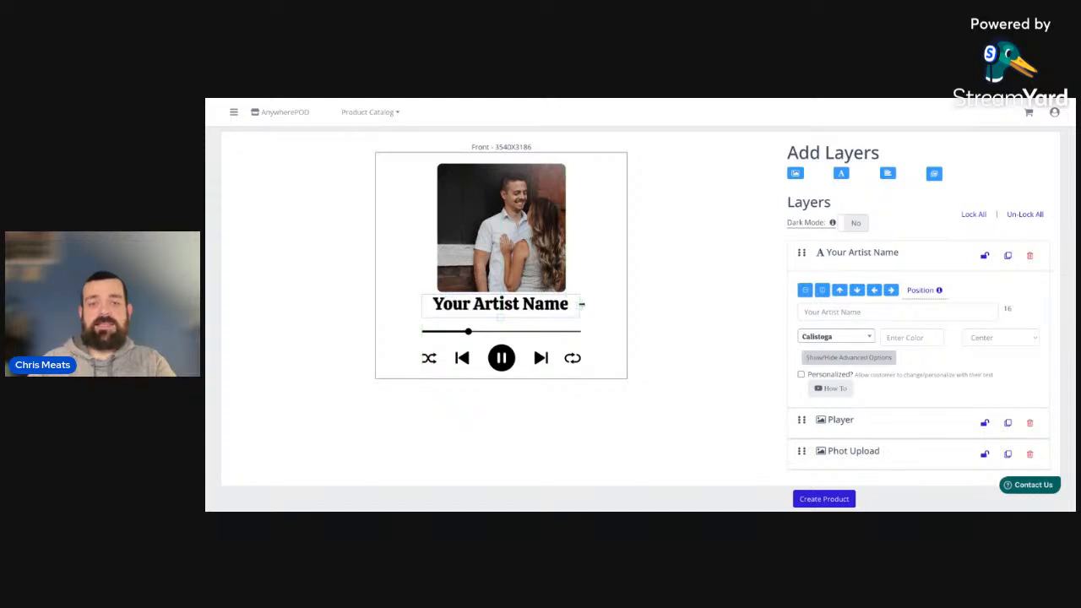
{"action": "left_click", "coordinate": [1020, 344]}
{"action": "left_click", "coordinate": [1011, 330]}
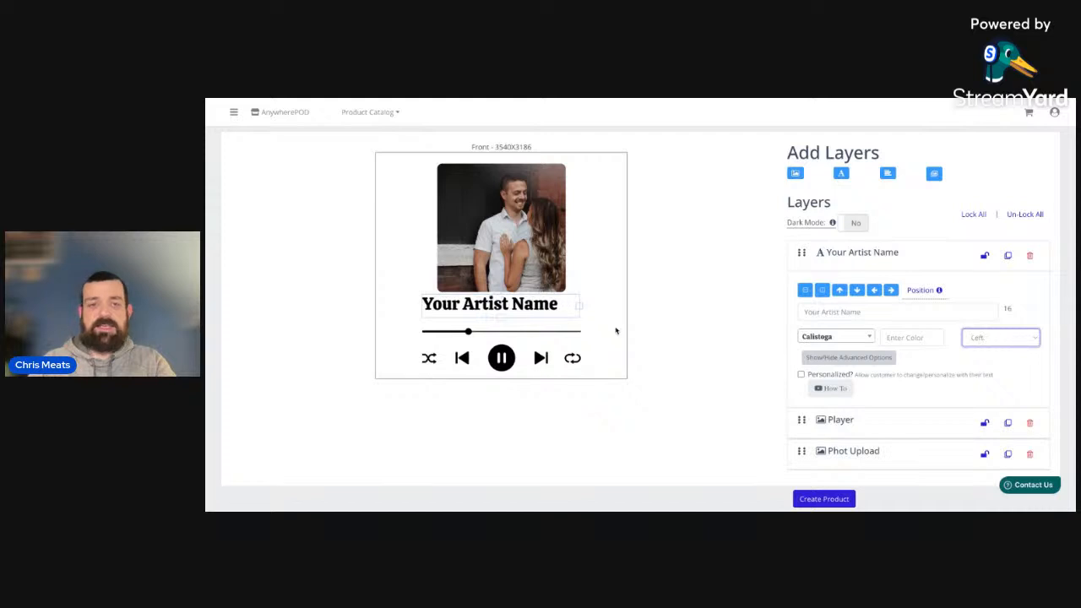
{"action": "left_click_drag", "start_coordinate": [499, 319], "coordinate": [500, 313]}
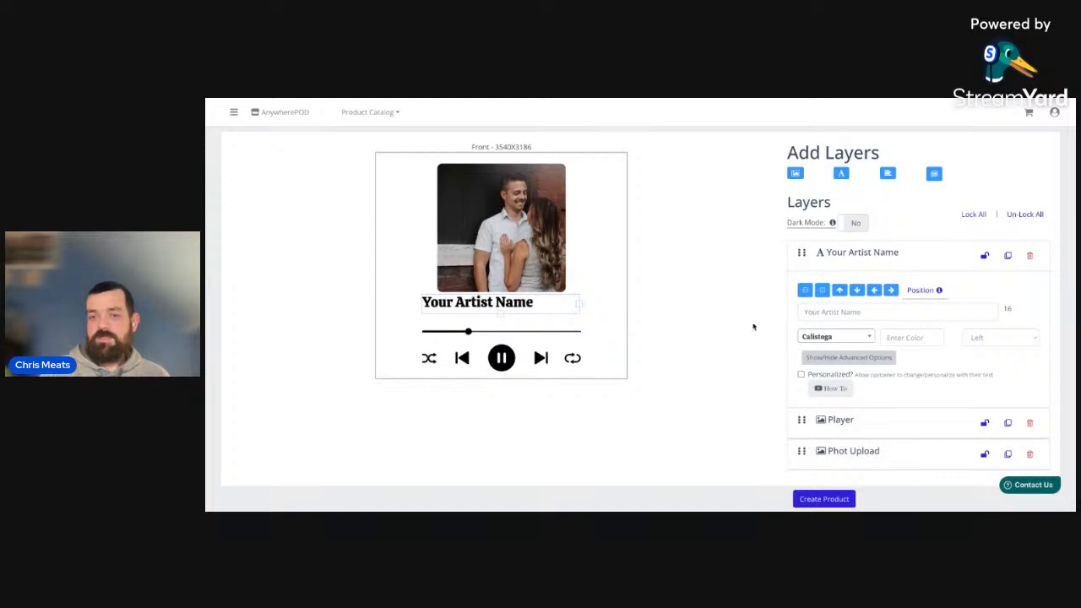
{"action": "left_click", "coordinate": [800, 374]}
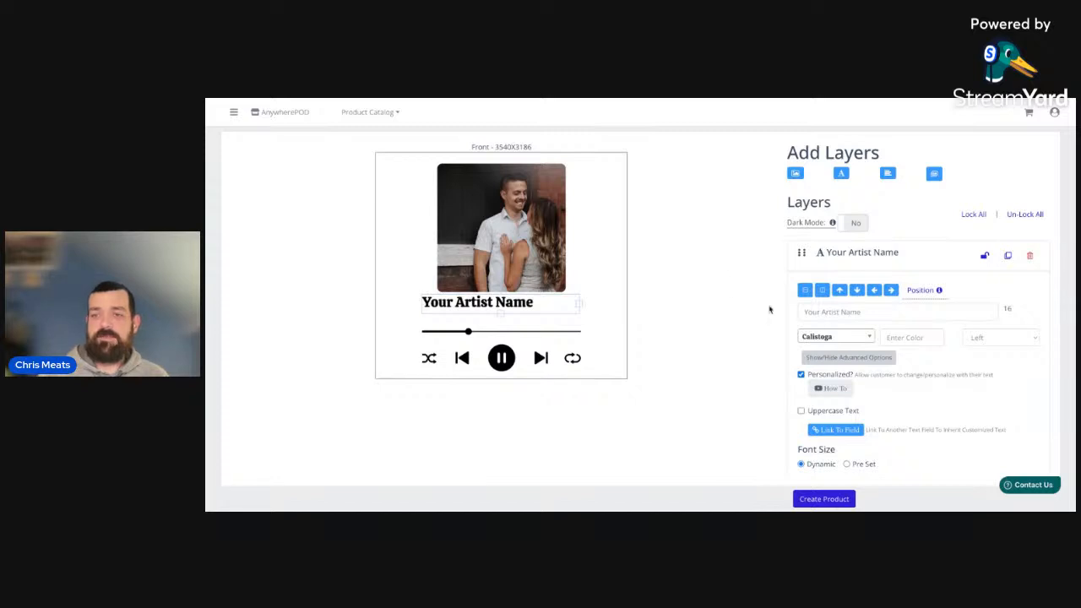
Step: Duplicate the artist name layer directly beneath the original, left-align the copy and change its text to "Your Song Name"
{"action": "left_click", "coordinate": [1009, 257]}
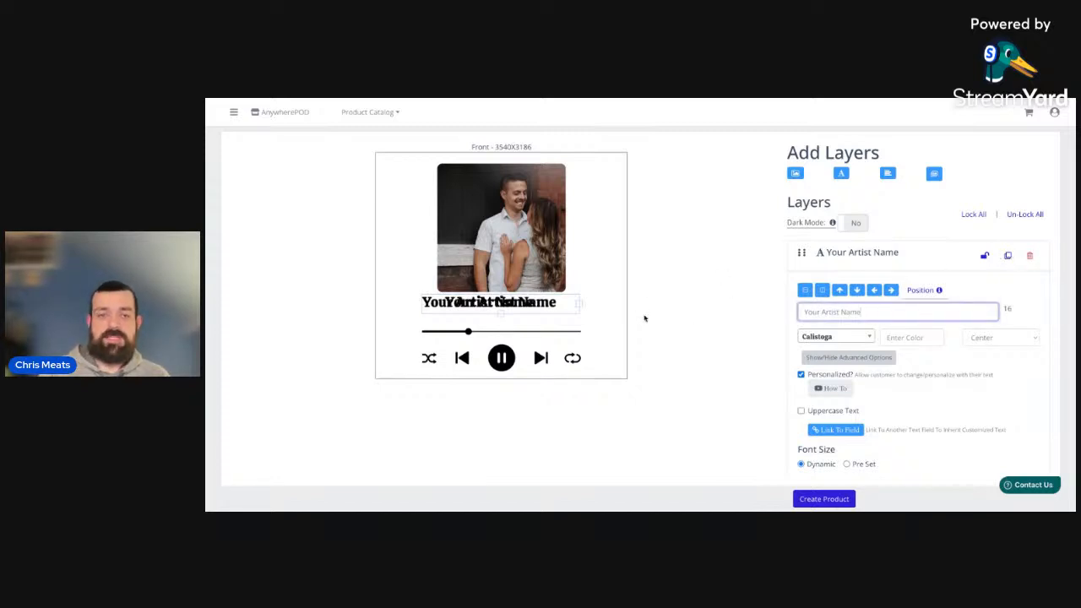
{"action": "left_click_drag", "start_coordinate": [543, 306], "coordinate": [542, 319]}
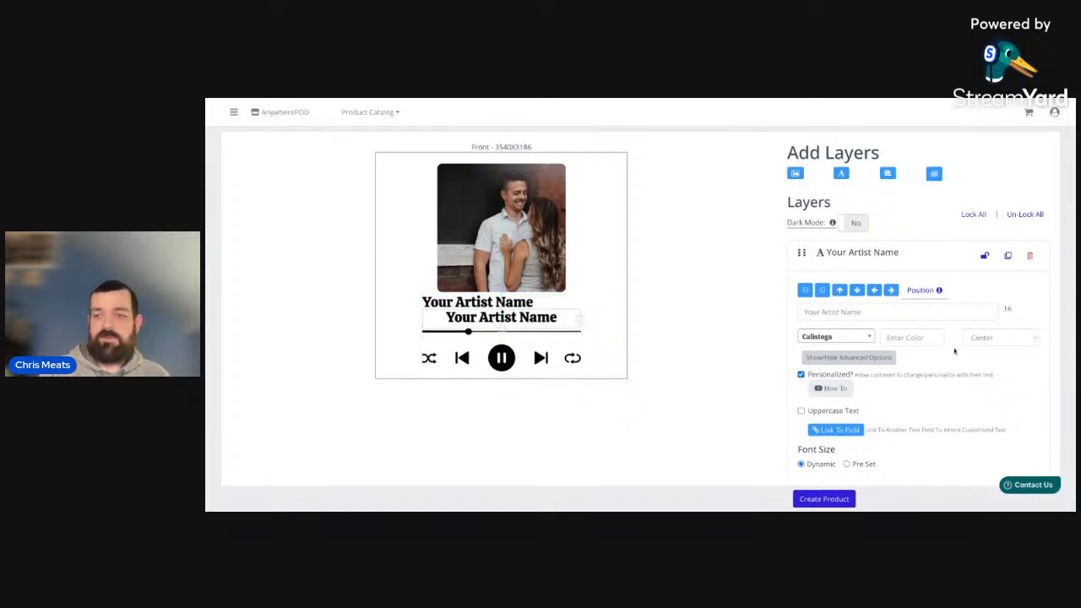
{"action": "left_click", "coordinate": [1013, 337]}
{"action": "left_click", "coordinate": [1003, 353]}
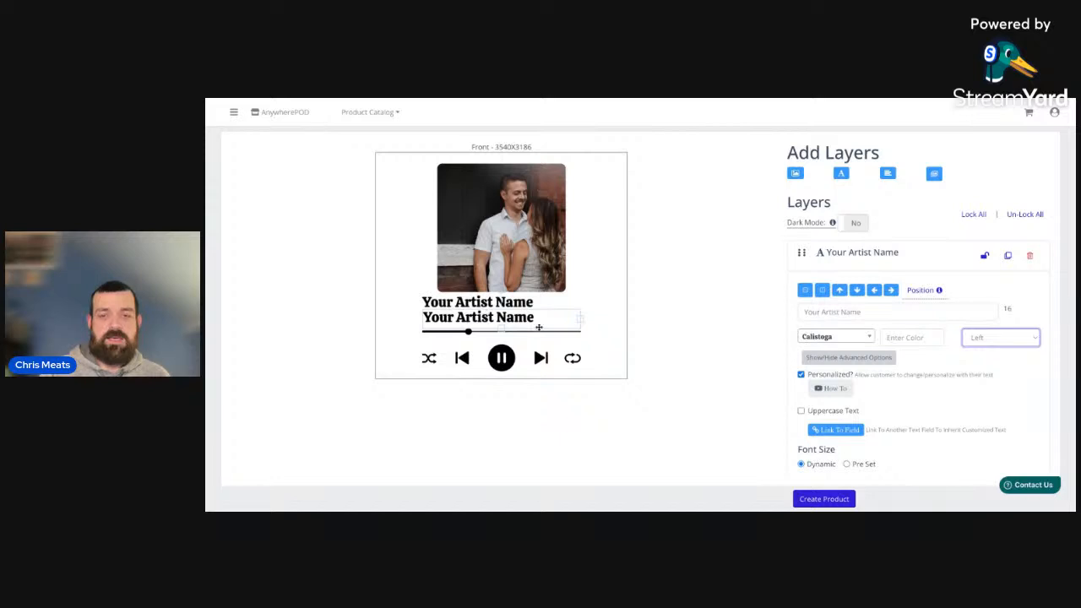
{"action": "double_click", "coordinate": [824, 312]}
{"action": "type", "text": "Song"}
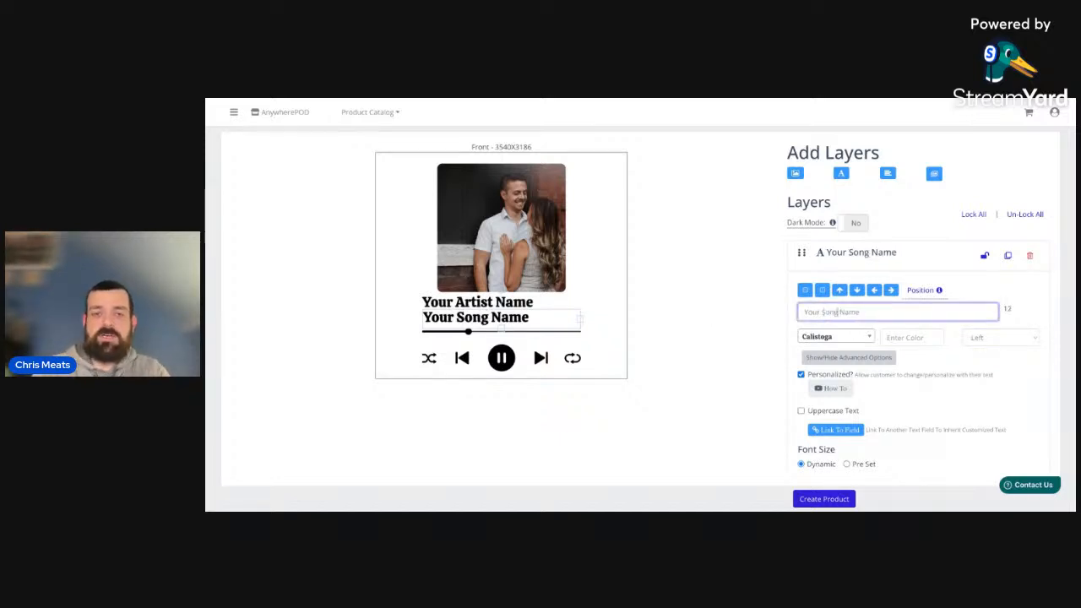
Step: Reduce the height of the Your Song Name text box so its text is smaller than the artist name
{"action": "left_click_drag", "start_coordinate": [502, 329], "coordinate": [483, 316]}
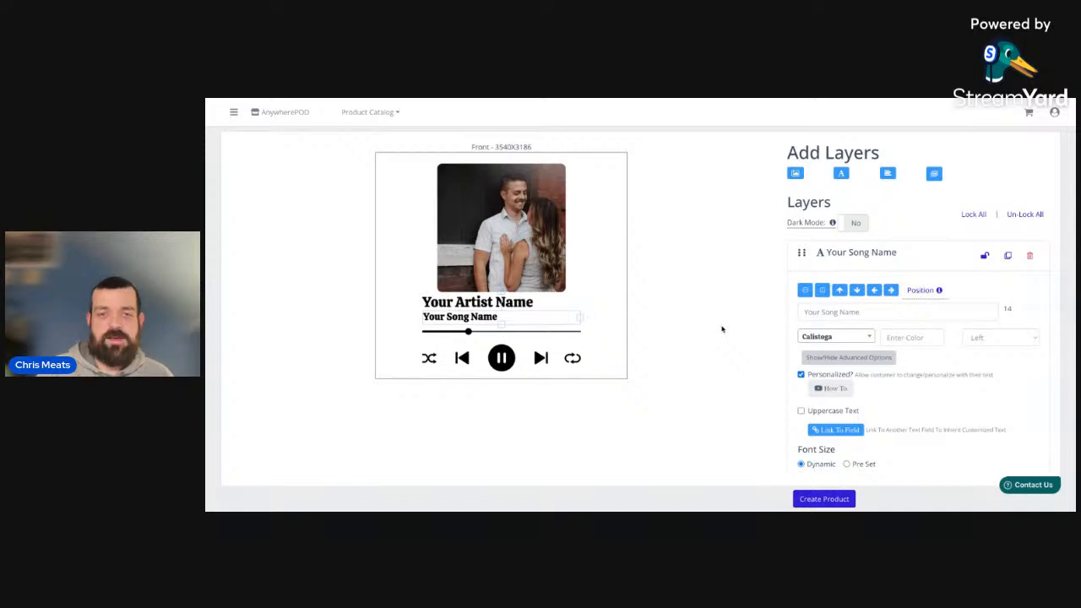
{"action": "scroll", "coordinate": [845, 383], "scroll_direction": "down", "scroll_amount": 2}
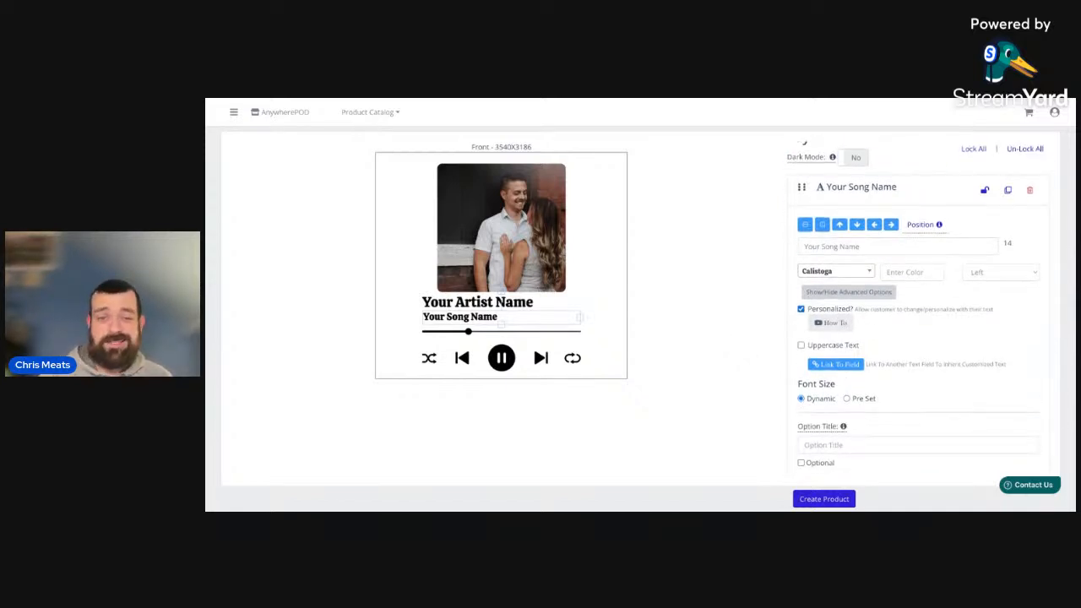
{"action": "scroll", "coordinate": [920, 304], "scroll_direction": "up", "scroll_amount": 2}
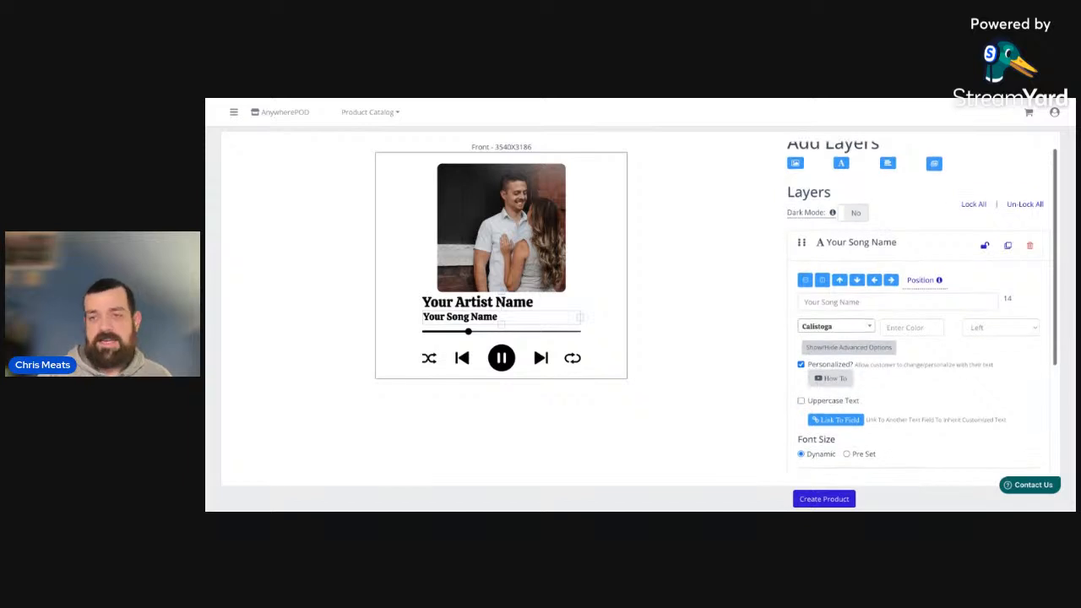
{"action": "scroll", "coordinate": [920, 304], "scroll_direction": "up", "scroll_amount": 1}
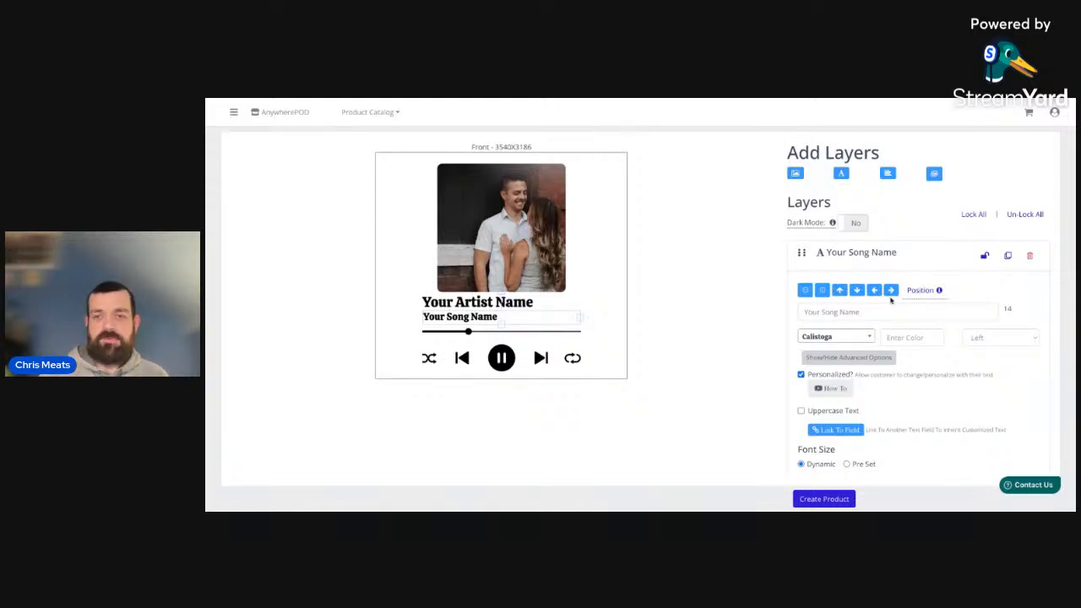
{"action": "scroll", "coordinate": [901, 302], "scroll_direction": "down", "scroll_amount": 3}
{"action": "scroll", "coordinate": [901, 301], "scroll_direction": "up", "scroll_amount": 3}
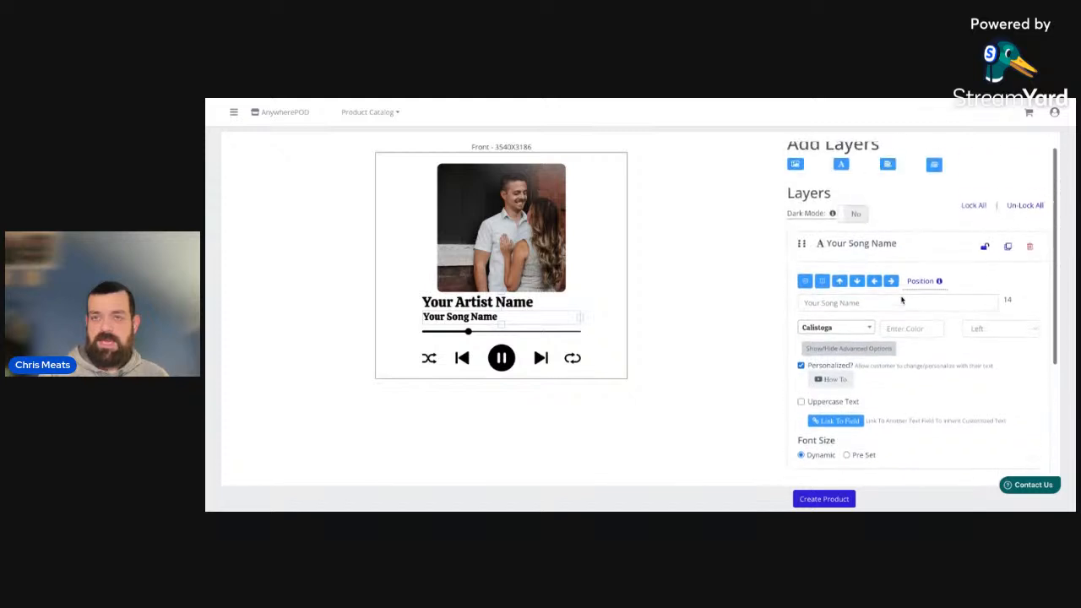
Step: Collapse the song name settings and reorder the layers as Phot Upload, Your Artist Name, Your Song Name, Player
{"action": "left_click", "coordinate": [880, 249]}
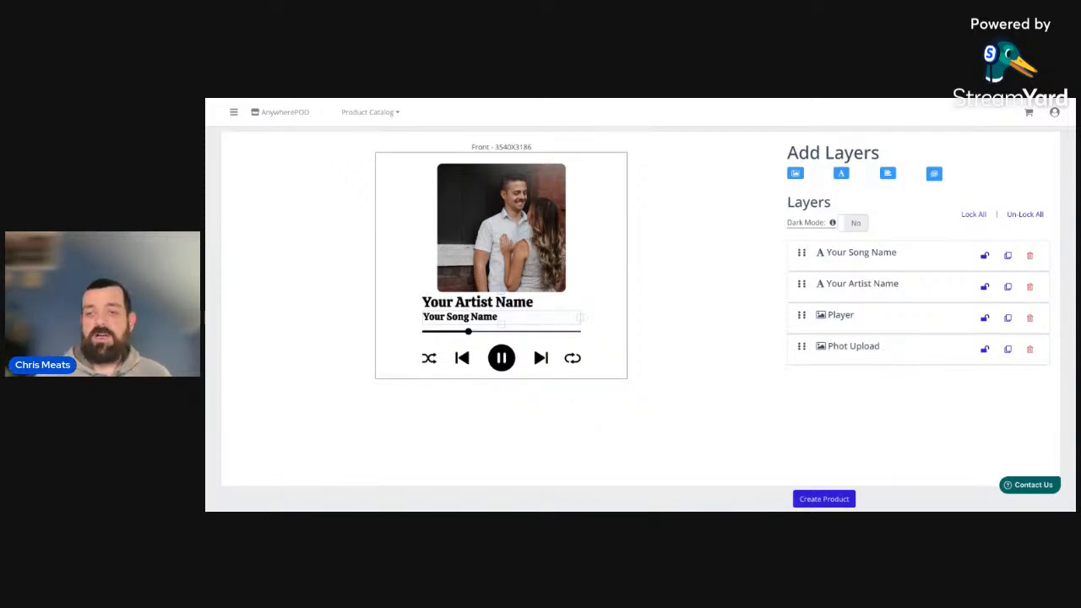
{"action": "left_click_drag", "start_coordinate": [803, 355], "coordinate": [803, 251]}
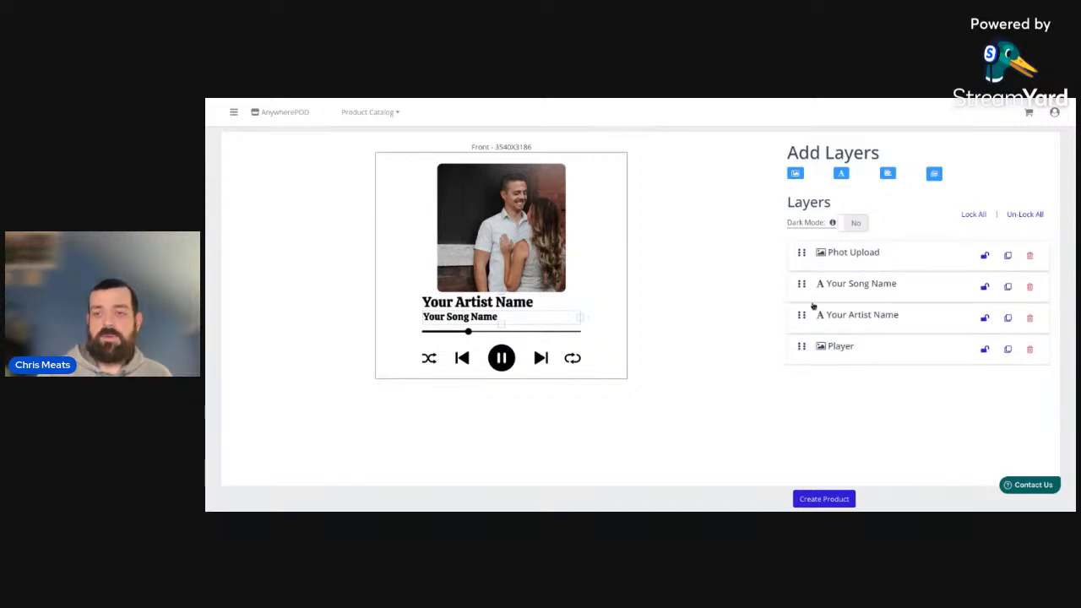
{"action": "left_click_drag", "start_coordinate": [802, 314], "coordinate": [800, 281]}
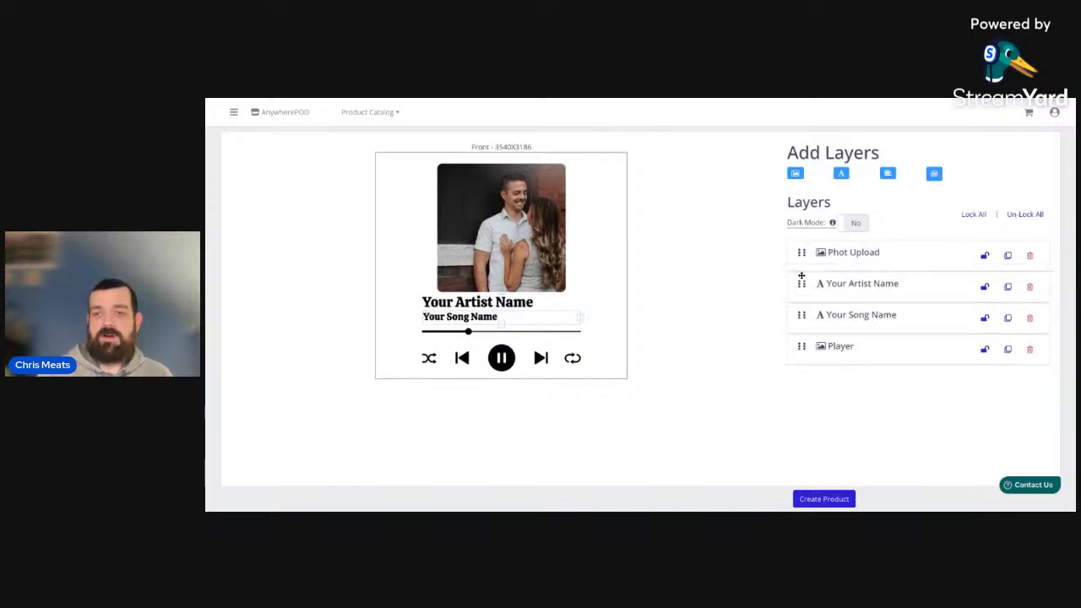
Step: Set the Phot Upload layer's option title to "Upload Photo" and collapse its settings
{"action": "left_click", "coordinate": [858, 252]}
{"action": "scroll", "coordinate": [851, 365], "scroll_direction": "down", "scroll_amount": 1}
{"action": "scroll", "coordinate": [851, 365], "scroll_direction": "down", "scroll_amount": 2}
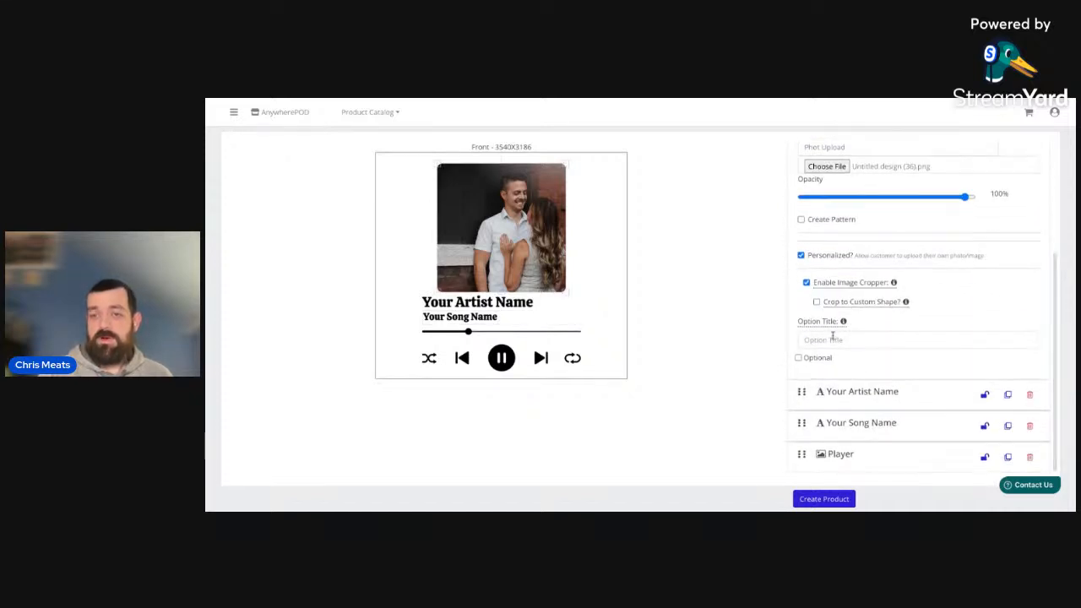
{"action": "left_click", "coordinate": [832, 338]}
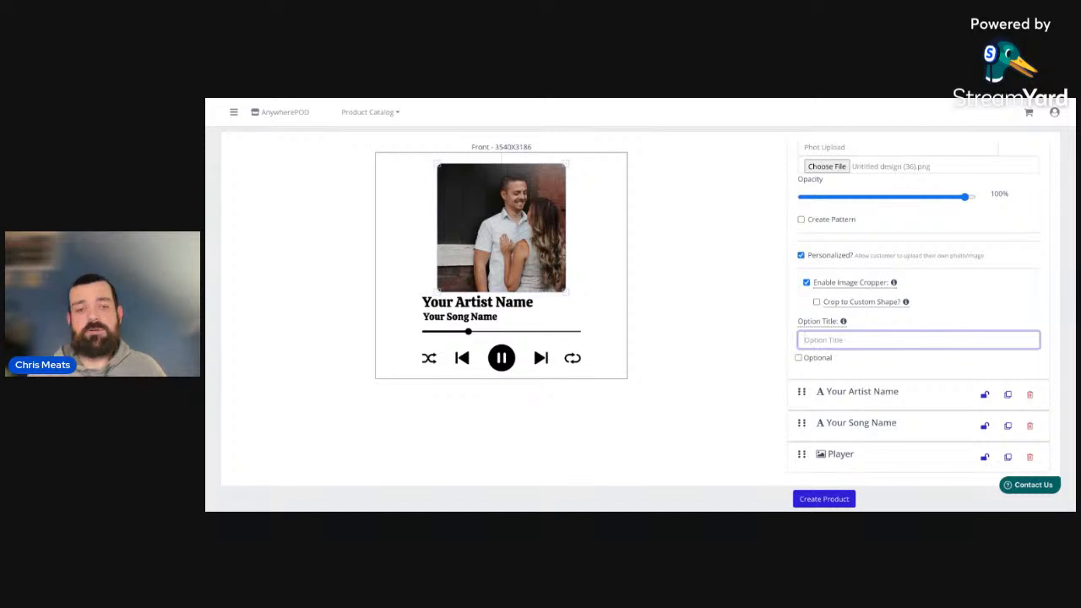
{"action": "type", "text": "Cpload Photo"}
{"action": "scroll", "coordinate": [861, 197], "scroll_direction": "up", "scroll_amount": 3}
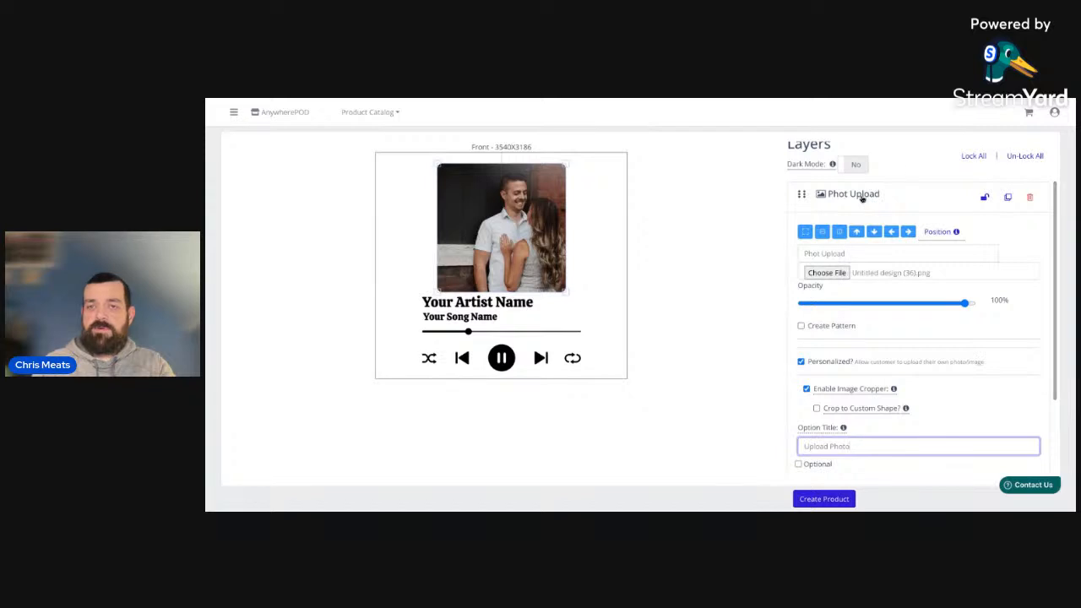
{"action": "left_click", "coordinate": [862, 197]}
Step: Set the Your Artist Name layer's option title to "Enter Artist"
{"action": "left_click", "coordinate": [863, 282]}
{"action": "scroll", "coordinate": [863, 287], "scroll_direction": "down", "scroll_amount": 2}
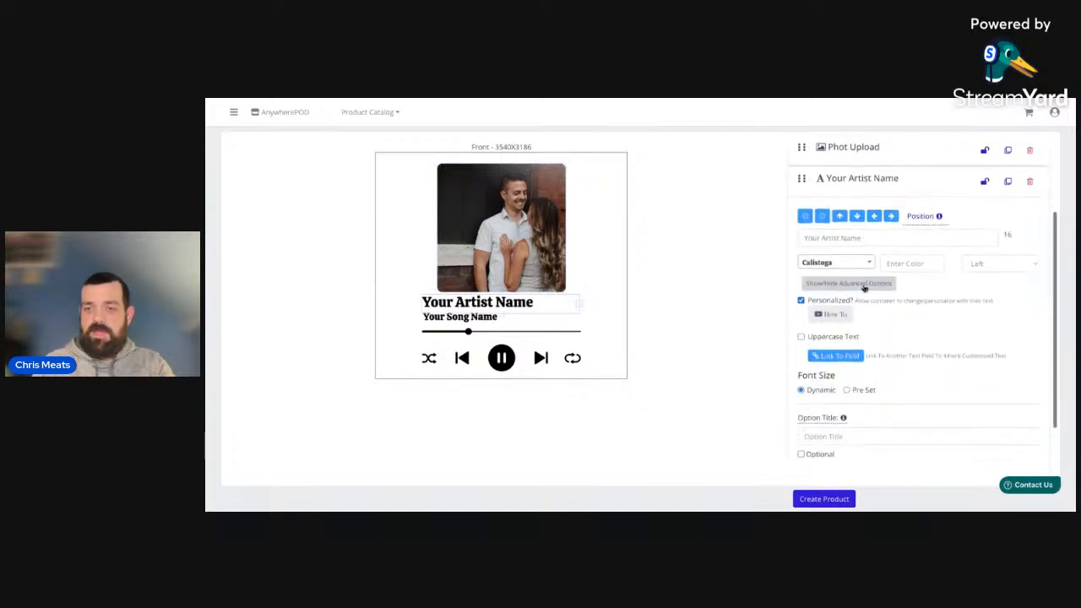
{"action": "scroll", "coordinate": [864, 288], "scroll_direction": "down", "scroll_amount": 1}
{"action": "left_click", "coordinate": [835, 408]}
{"action": "type", "text": "Enter Ar"}
{"action": "scroll", "coordinate": [836, 422], "scroll_direction": "down", "scroll_amount": 1}
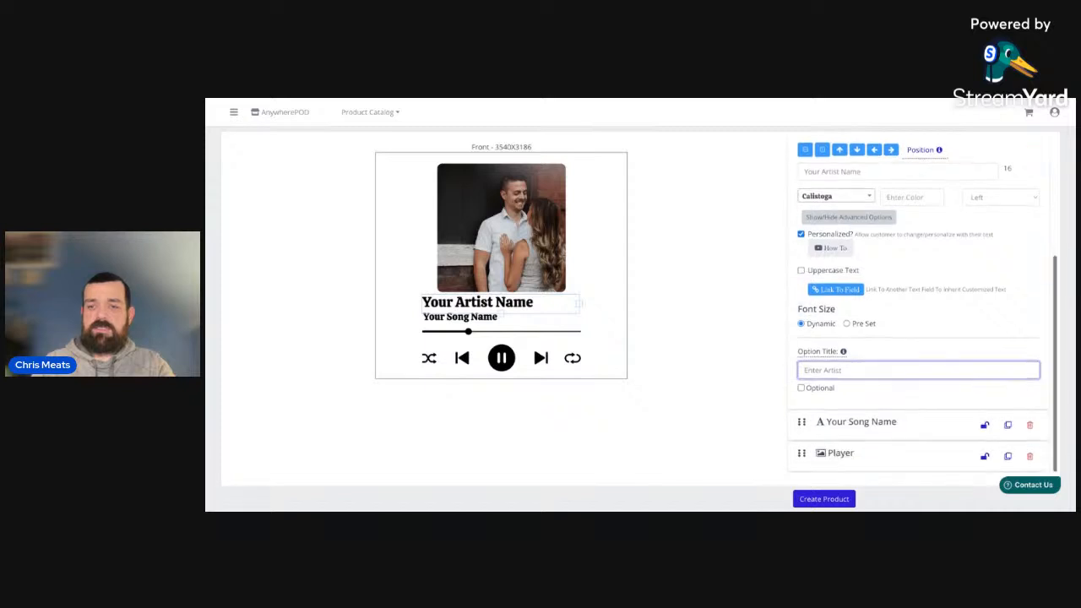
Step: Set the Your Song Name layer's option title to "Enter Song"
{"action": "left_click", "coordinate": [849, 425]}
{"action": "left_click", "coordinate": [844, 401]}
{"action": "type", "text": "Enter Song"}
{"action": "left_click", "coordinate": [760, 402]}
{"action": "scroll", "coordinate": [760, 402], "scroll_direction": "up", "scroll_amount": 3}
{"action": "scroll", "coordinate": [760, 403], "scroll_direction": "down", "scroll_amount": 3}
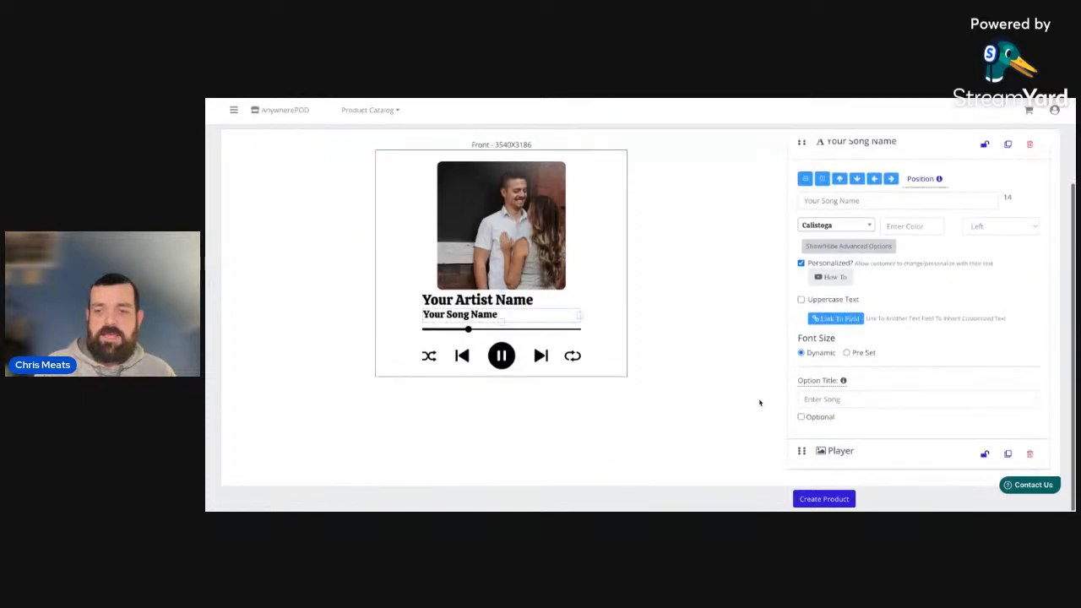
Step: Create the product and open the collection of additional mockups for the Acrylic Square Plaque
{"action": "left_click", "coordinate": [836, 501]}
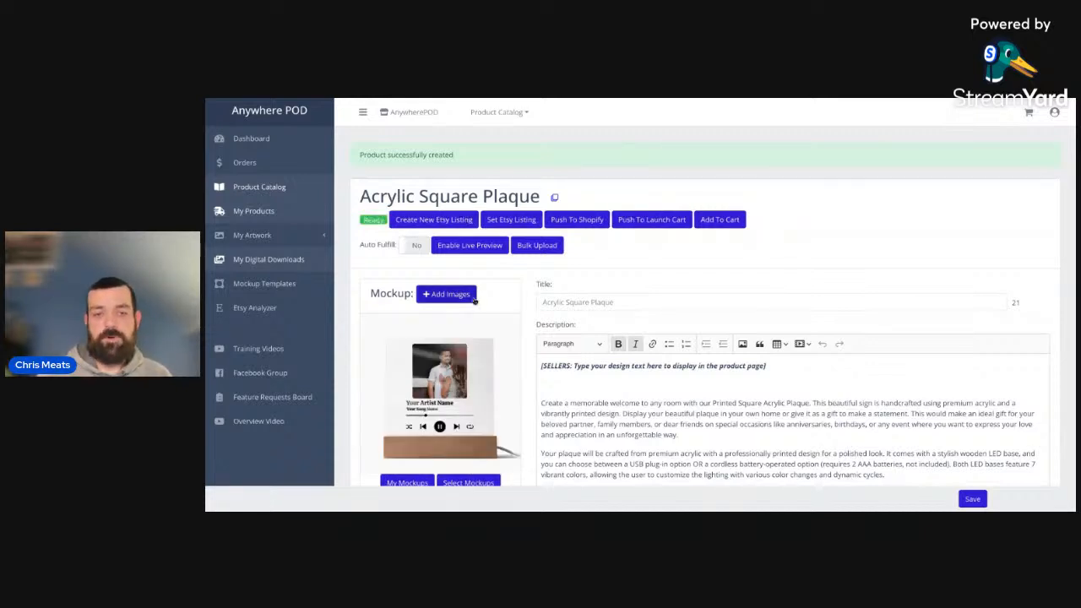
{"action": "scroll", "coordinate": [523, 387], "scroll_direction": "down", "scroll_amount": 1}
{"action": "left_click", "coordinate": [483, 390]}
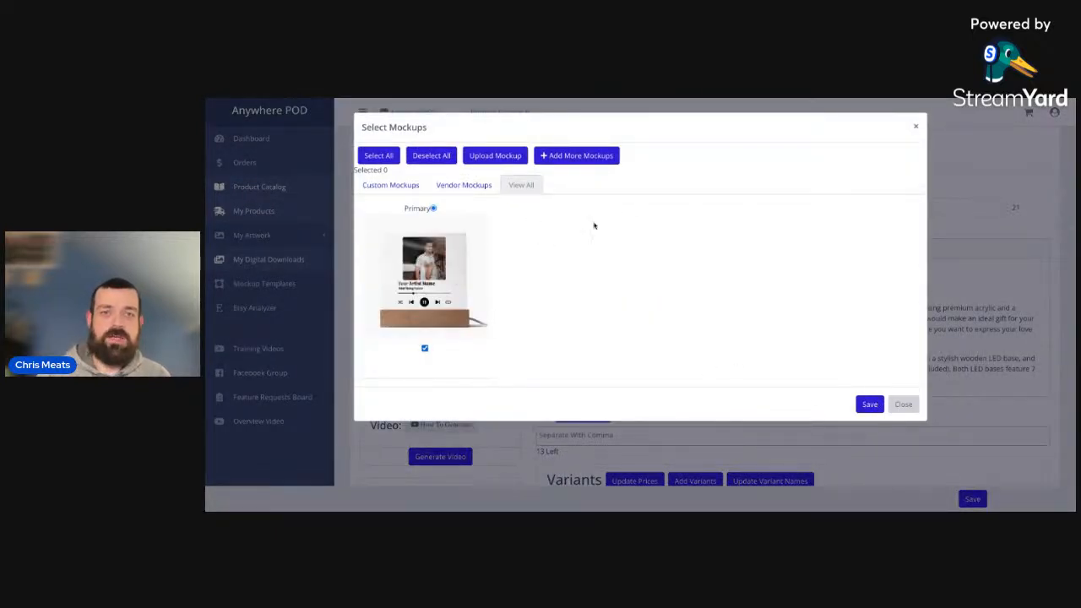
{"action": "left_click", "coordinate": [600, 156]}
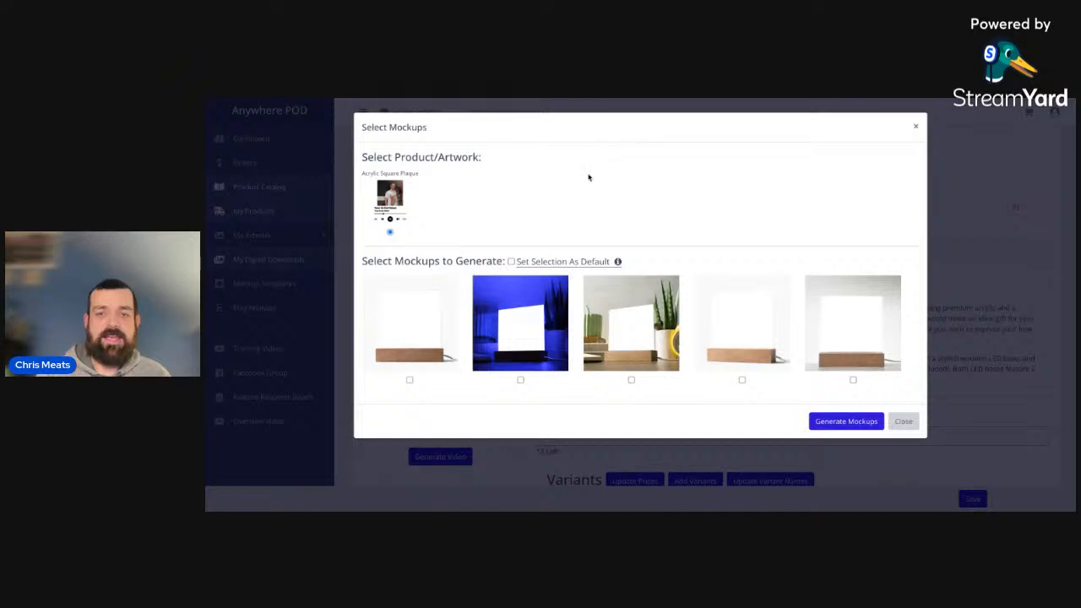
Step: Select the wooden-base mockups with the cactus and dark wall, the orange flowers, and the warm blurred lights
{"action": "scroll", "coordinate": [603, 184], "scroll_direction": "down", "scroll_amount": 5}
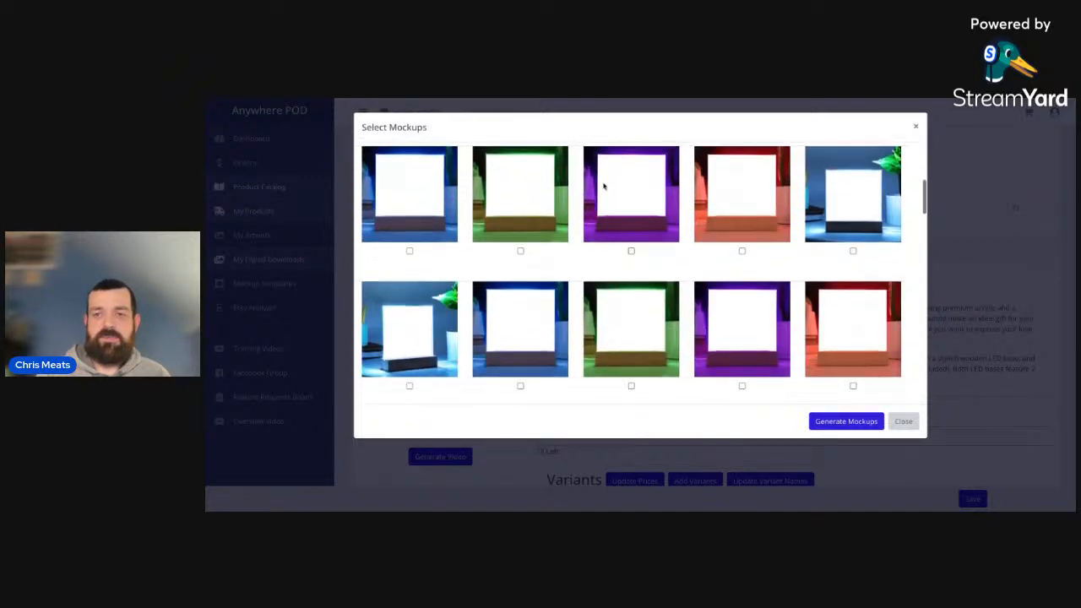
{"action": "scroll", "coordinate": [603, 184], "scroll_direction": "down", "scroll_amount": 4}
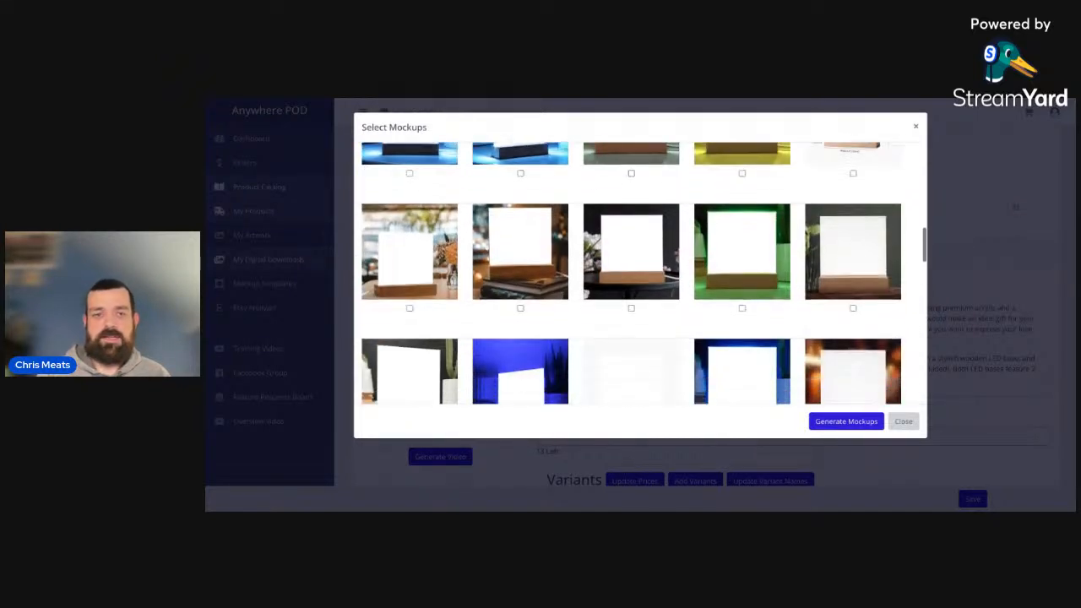
{"action": "scroll", "coordinate": [407, 277], "scroll_direction": "down", "scroll_amount": 2}
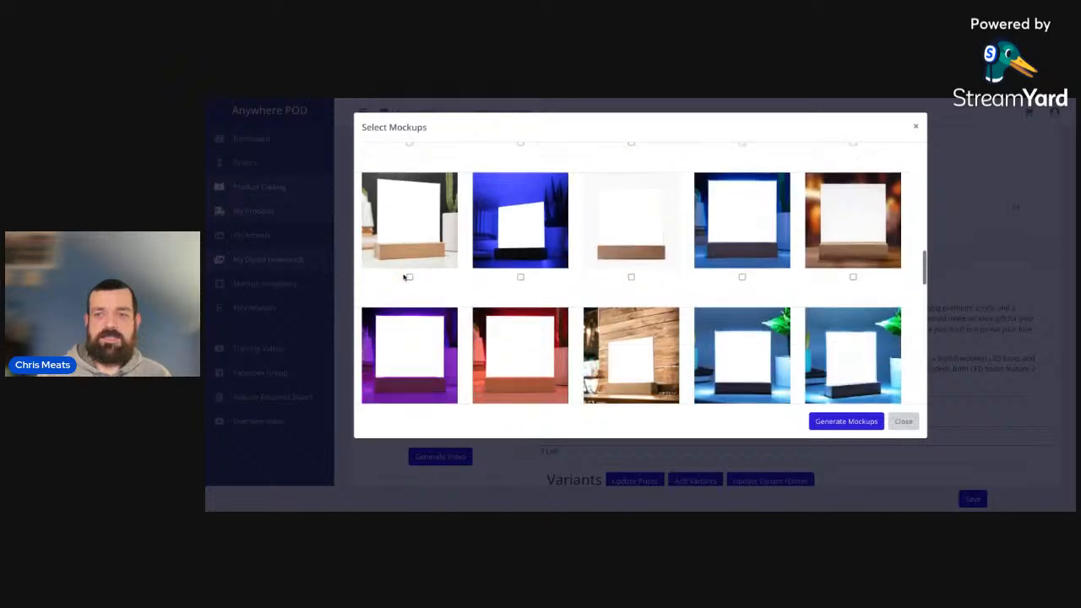
{"action": "left_click", "coordinate": [408, 277]}
{"action": "scroll", "coordinate": [613, 247], "scroll_direction": "up", "scroll_amount": 1}
{"action": "left_click", "coordinate": [416, 206]}
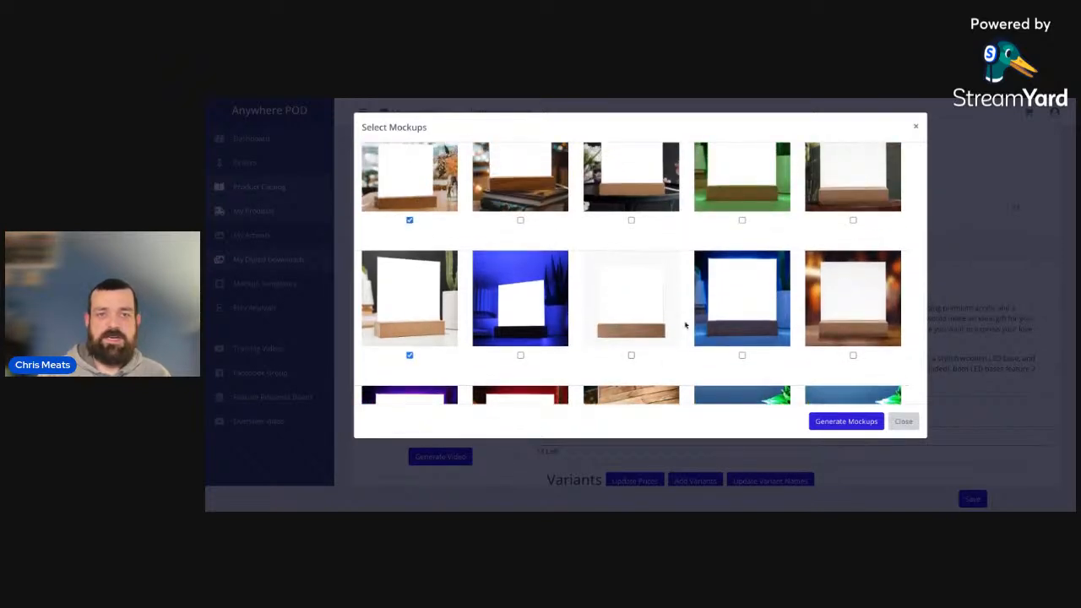
{"action": "left_click", "coordinate": [878, 331]}
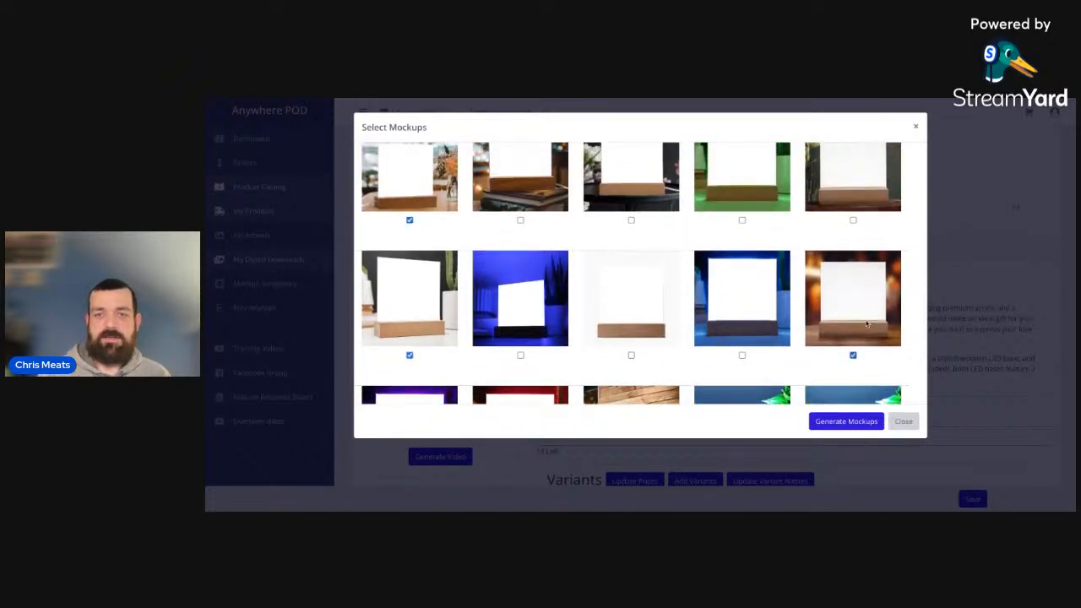
Step: Add the plain white, wood-plank wall and grey living room mockups to the selection and generate all the selected mockups
{"action": "left_click", "coordinate": [625, 322]}
{"action": "scroll", "coordinate": [629, 321], "scroll_direction": "down", "scroll_amount": 3}
{"action": "left_click", "coordinate": [625, 249]}
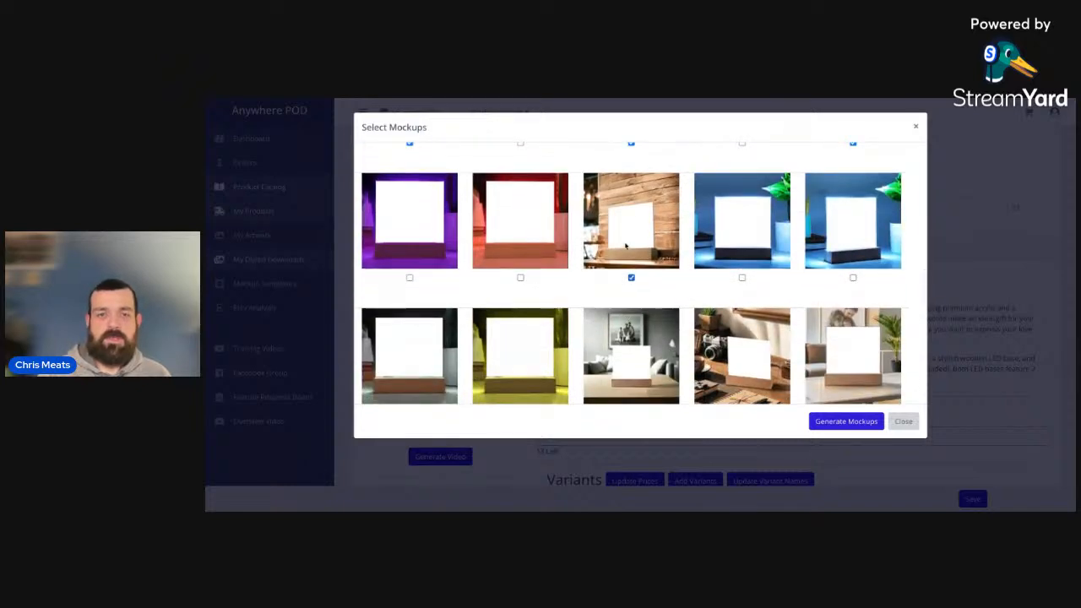
{"action": "scroll", "coordinate": [625, 247], "scroll_direction": "down", "scroll_amount": 2}
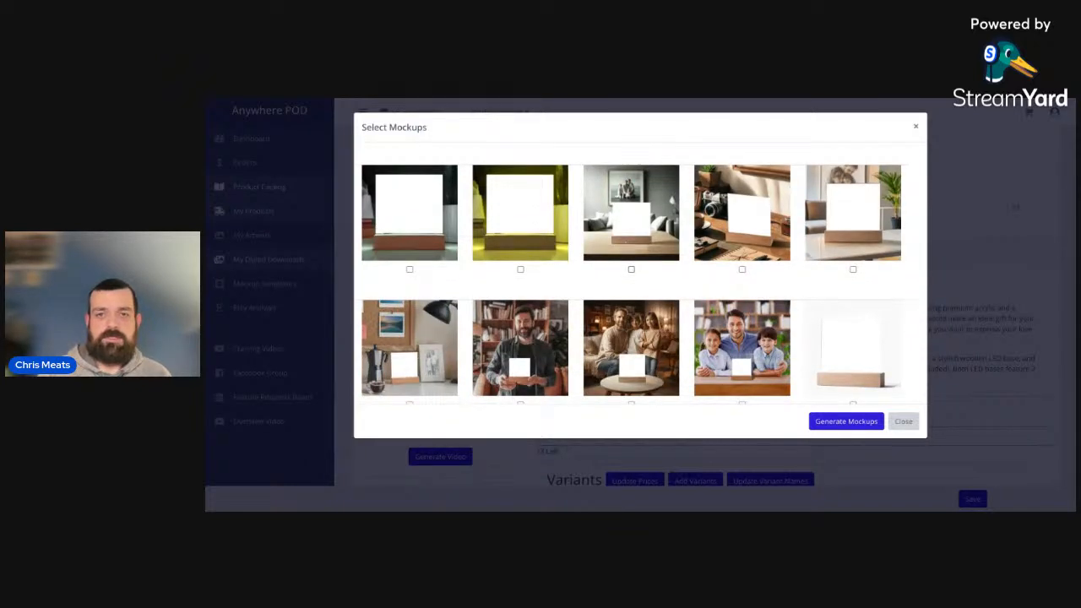
{"action": "left_click", "coordinate": [642, 252]}
{"action": "scroll", "coordinate": [643, 252], "scroll_direction": "down", "scroll_amount": 4}
{"action": "scroll", "coordinate": [643, 252], "scroll_direction": "down", "scroll_amount": 3}
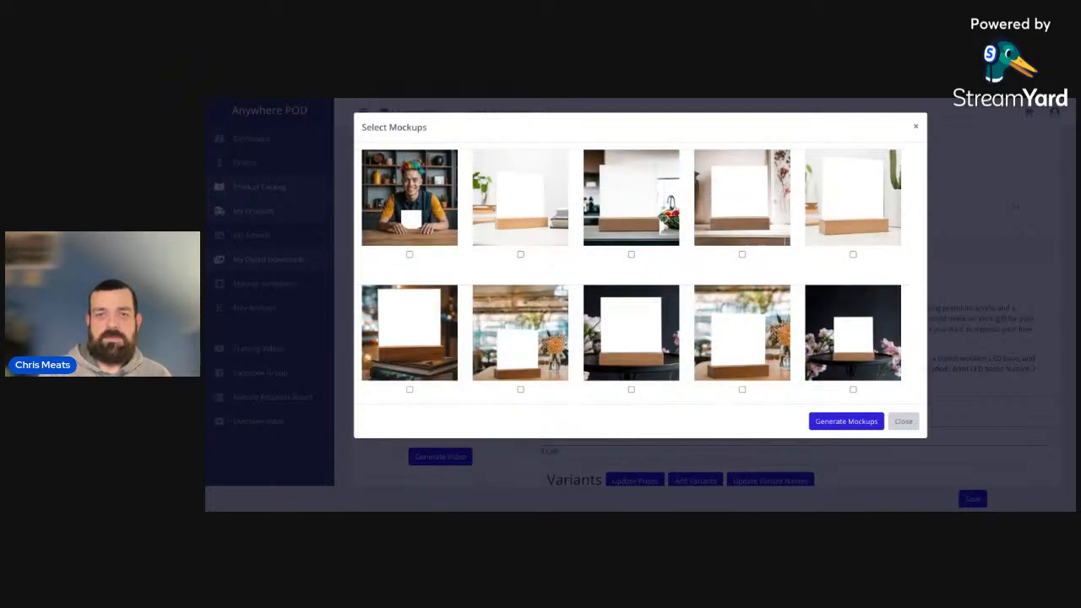
{"action": "scroll", "coordinate": [642, 270], "scroll_direction": "up", "scroll_amount": 5}
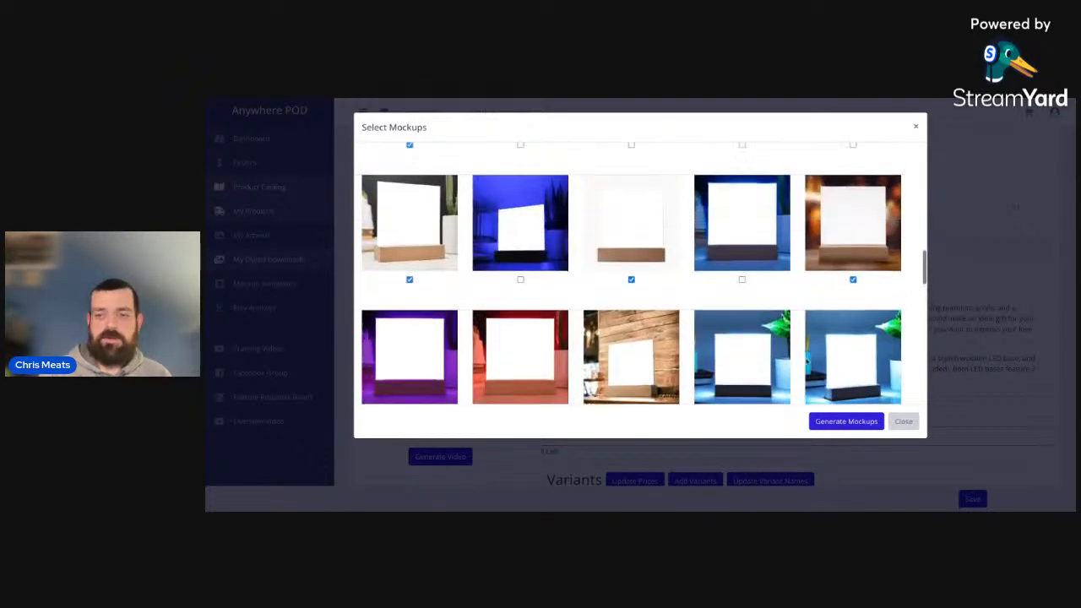
{"action": "left_click", "coordinate": [852, 425]}
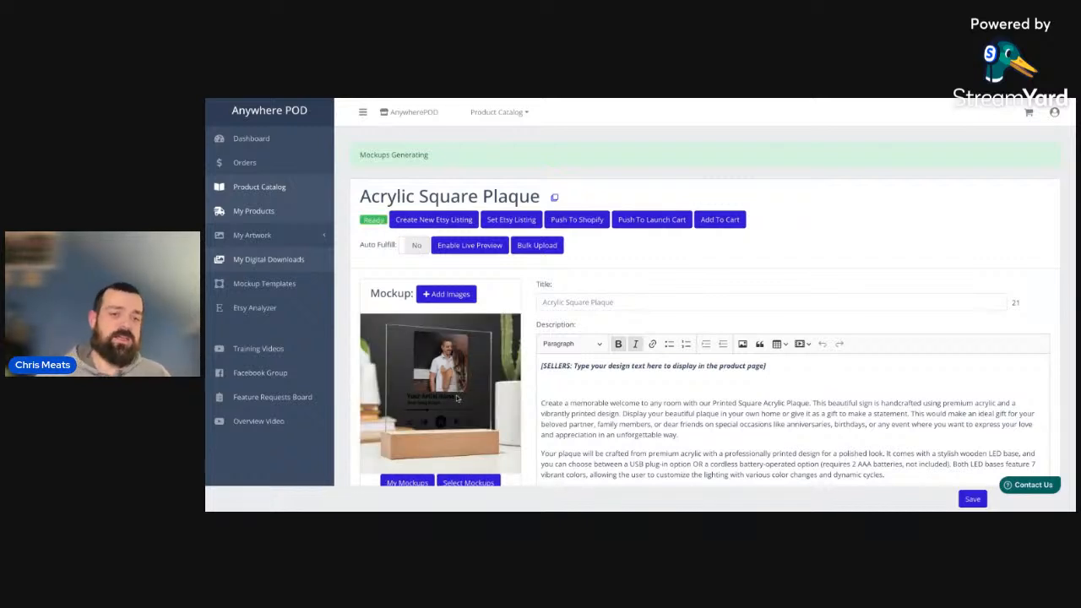
Step: Review the generated plaque mockups, and examine the product variants' costs, retail prices and profits
{"action": "scroll", "coordinate": [480, 419], "scroll_direction": "down", "scroll_amount": 1}
{"action": "left_click", "coordinate": [480, 419]}
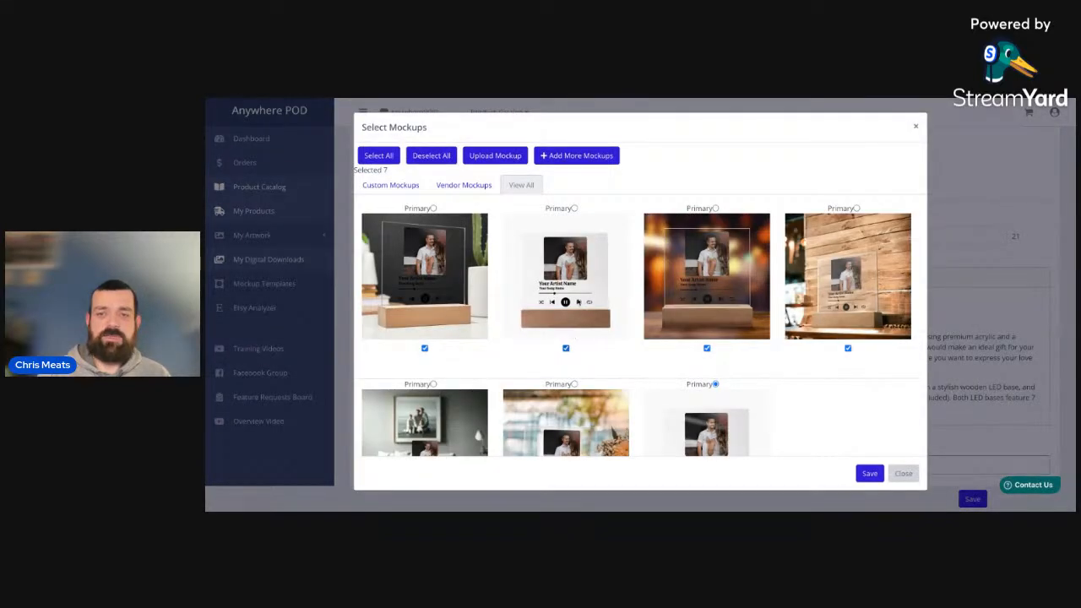
{"action": "scroll", "coordinate": [577, 303], "scroll_direction": "down", "scroll_amount": 1}
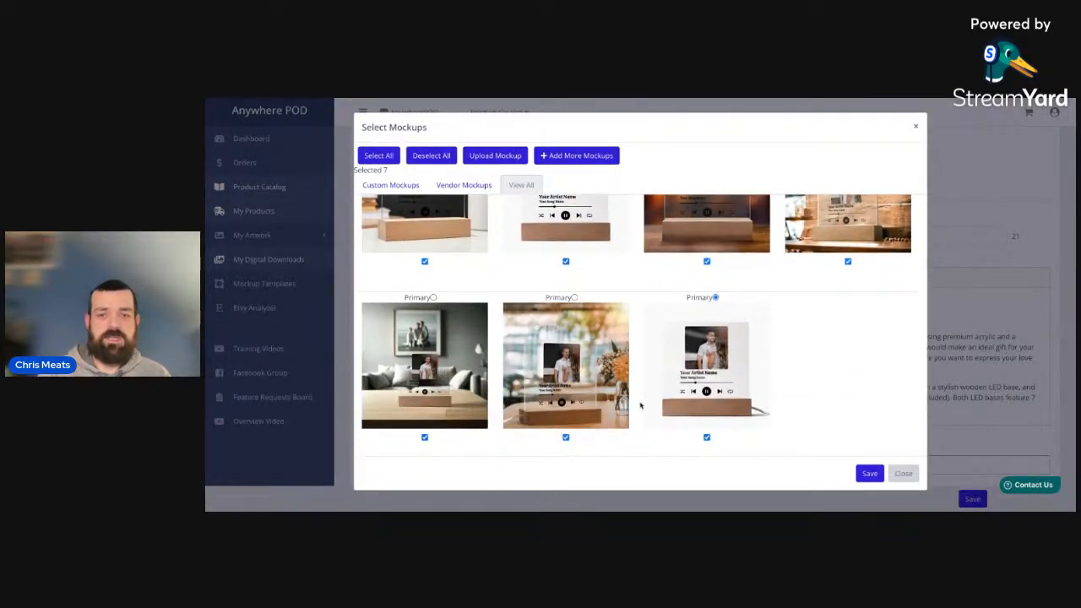
{"action": "scroll", "coordinate": [787, 353], "scroll_direction": "up", "scroll_amount": 1}
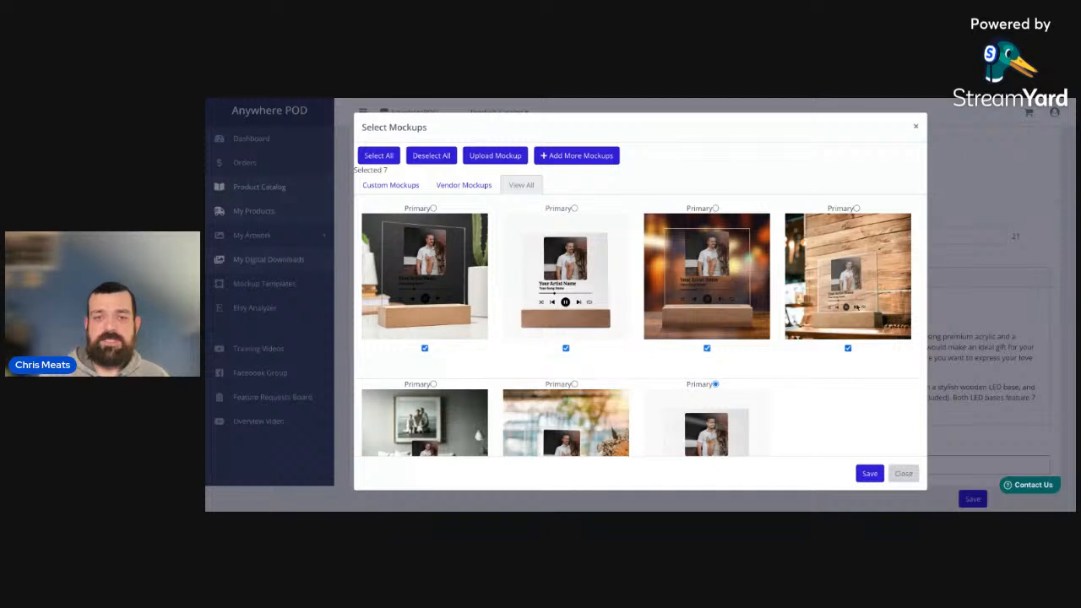
{"action": "scroll", "coordinate": [856, 307], "scroll_direction": "down", "scroll_amount": 1}
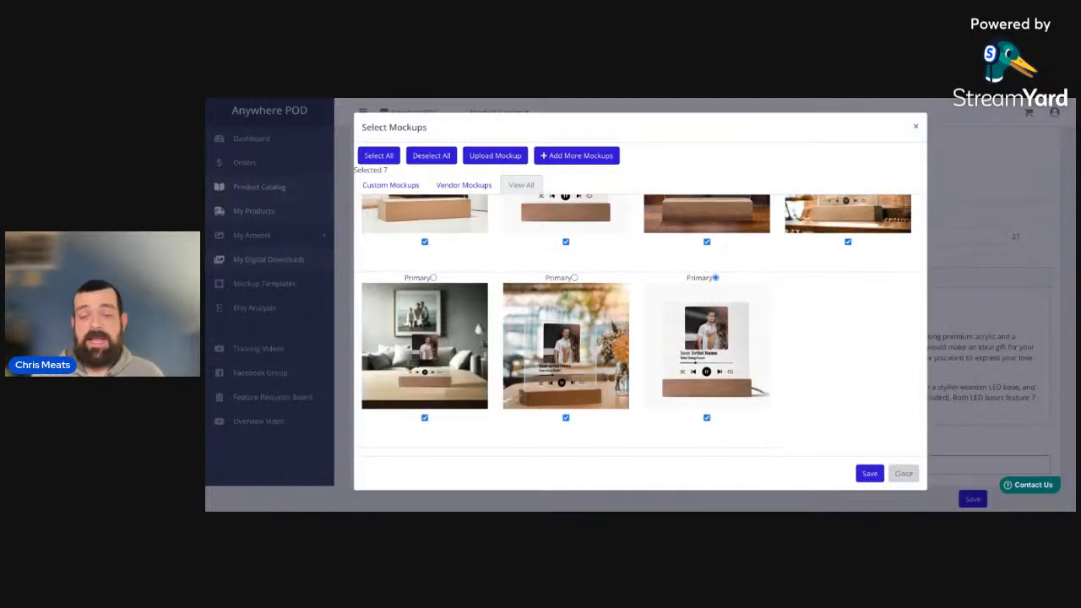
{"action": "scroll", "coordinate": [856, 307], "scroll_direction": "up", "scroll_amount": 1}
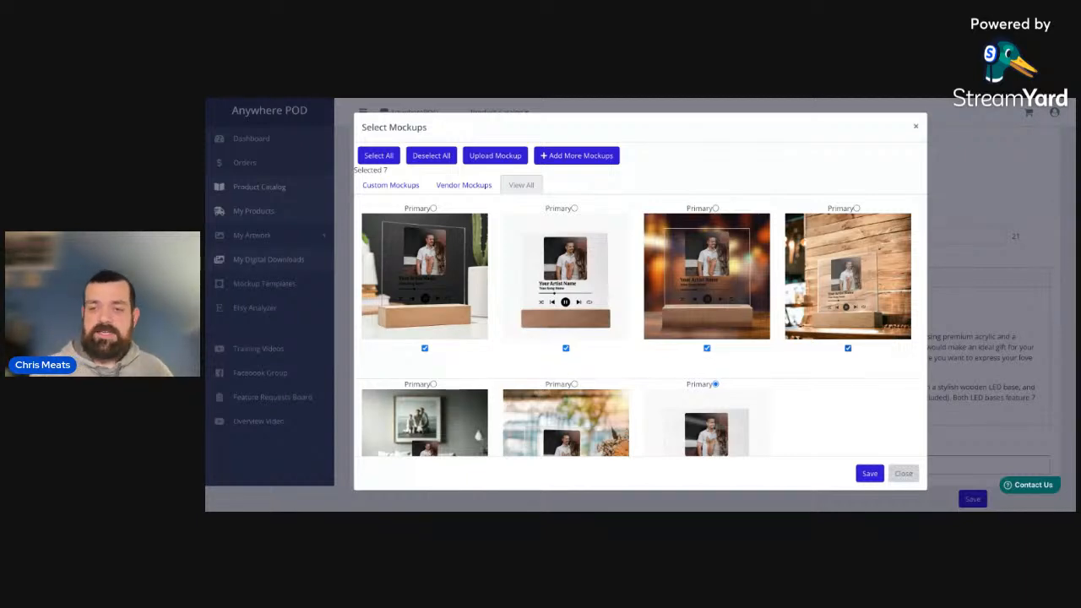
{"action": "left_click", "coordinate": [905, 476]}
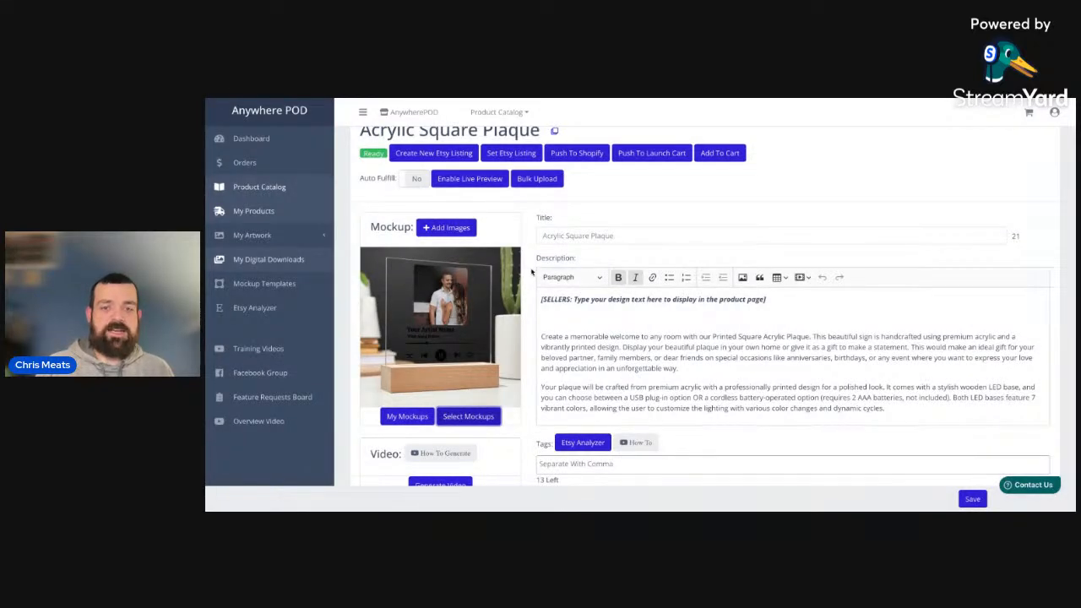
{"action": "scroll", "coordinate": [807, 387], "scroll_direction": "down", "scroll_amount": 4}
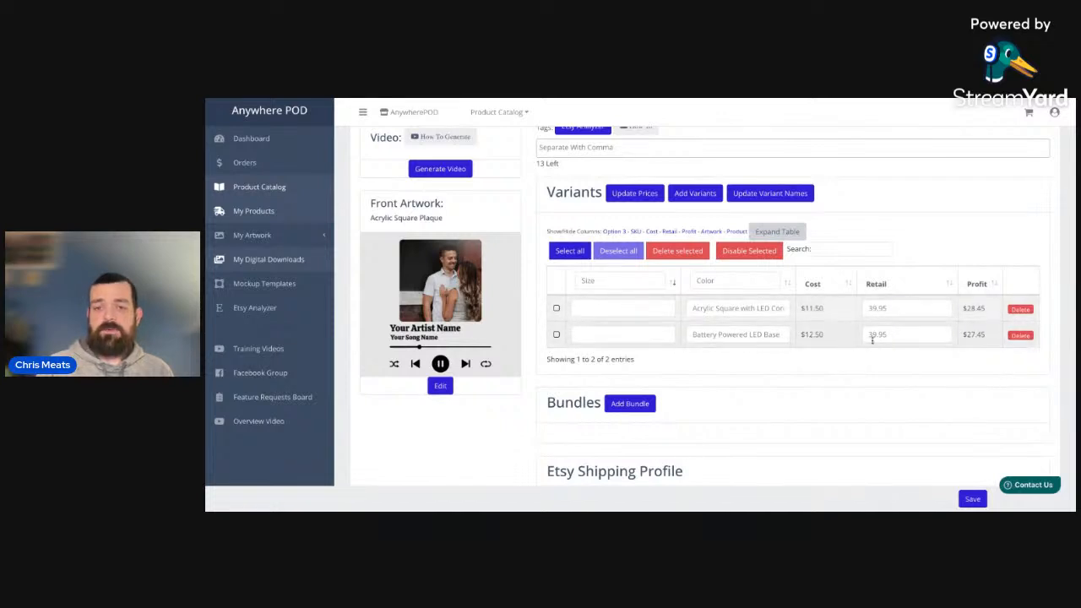
{"action": "scroll", "coordinate": [872, 339], "scroll_direction": "up", "scroll_amount": 1}
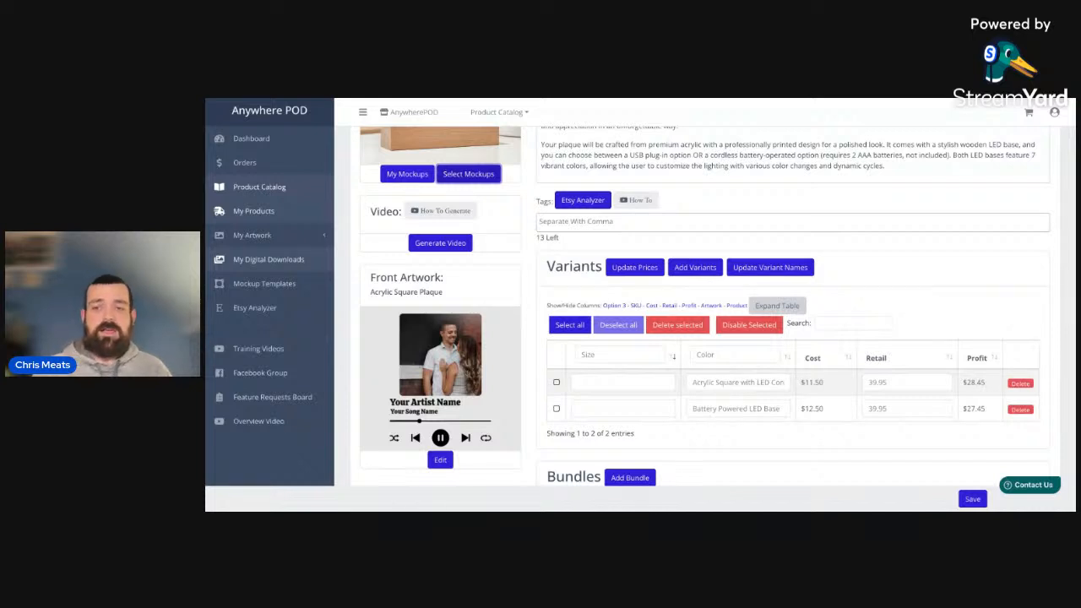
Step: Push the Acrylic Square Plaque to Shopify with live previews enabled
{"action": "scroll", "coordinate": [836, 271], "scroll_direction": "up", "scroll_amount": 1}
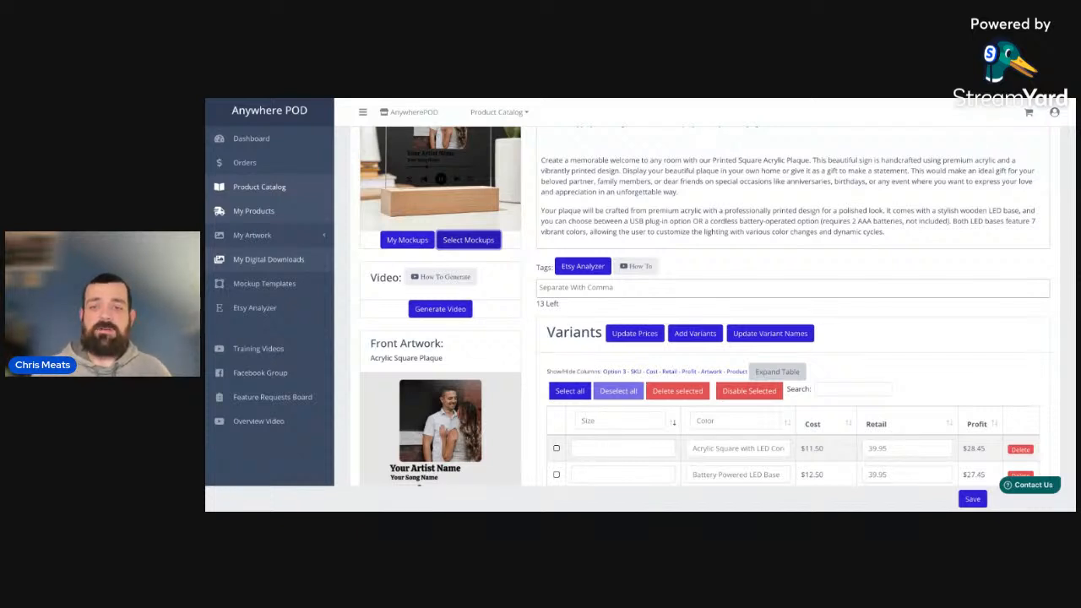
{"action": "scroll", "coordinate": [686, 250], "scroll_direction": "up", "scroll_amount": 5}
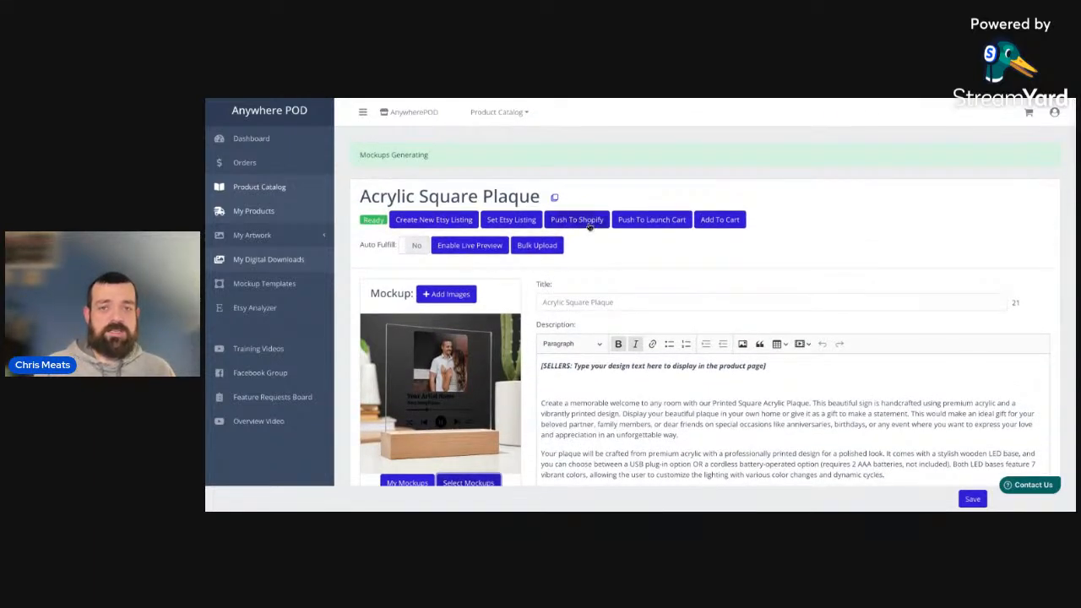
{"action": "left_click", "coordinate": [589, 224]}
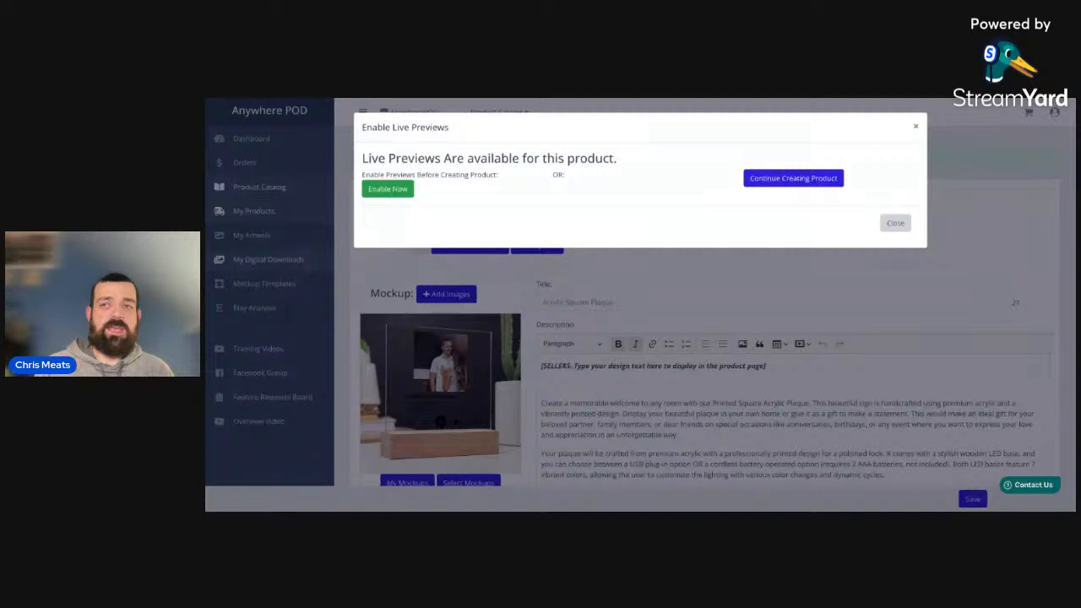
{"action": "left_click", "coordinate": [388, 189]}
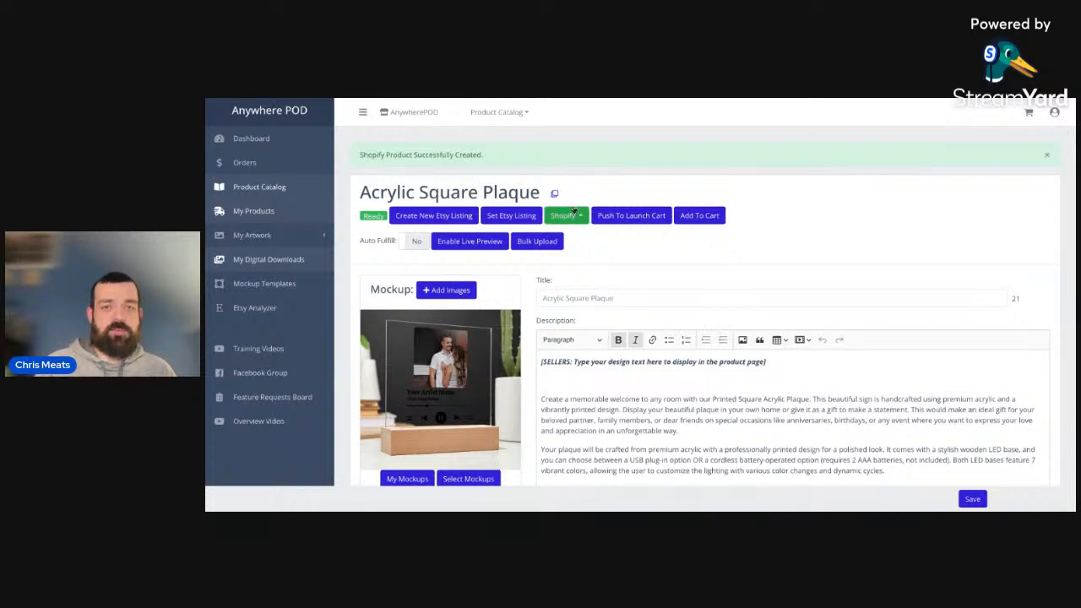
Step: Replace the plaque's dark green live preview with the bright room template and return to the product page
{"action": "left_click", "coordinate": [473, 244]}
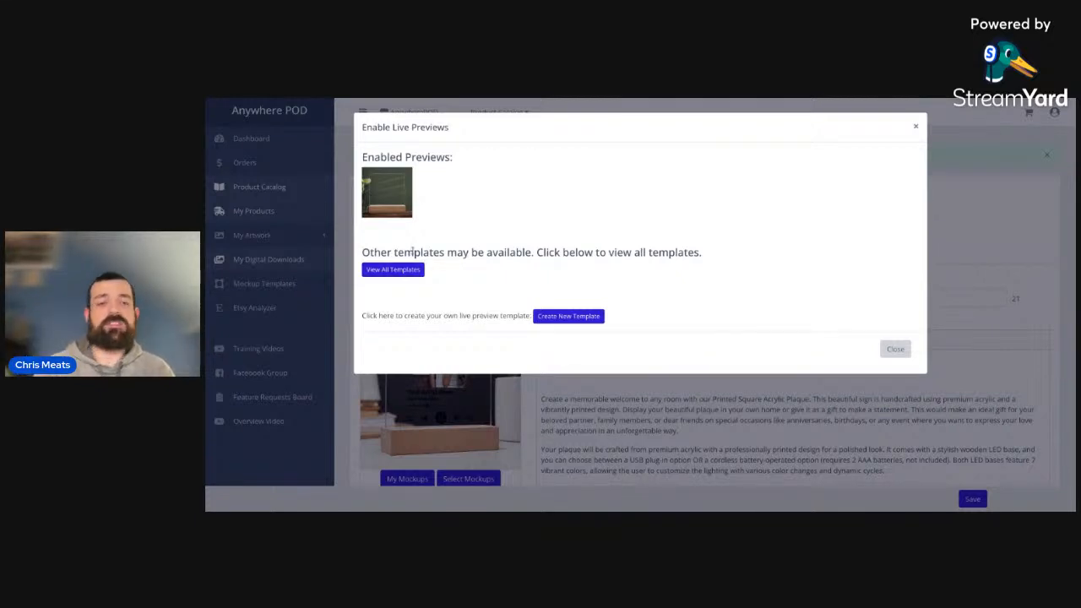
{"action": "left_click", "coordinate": [401, 272]}
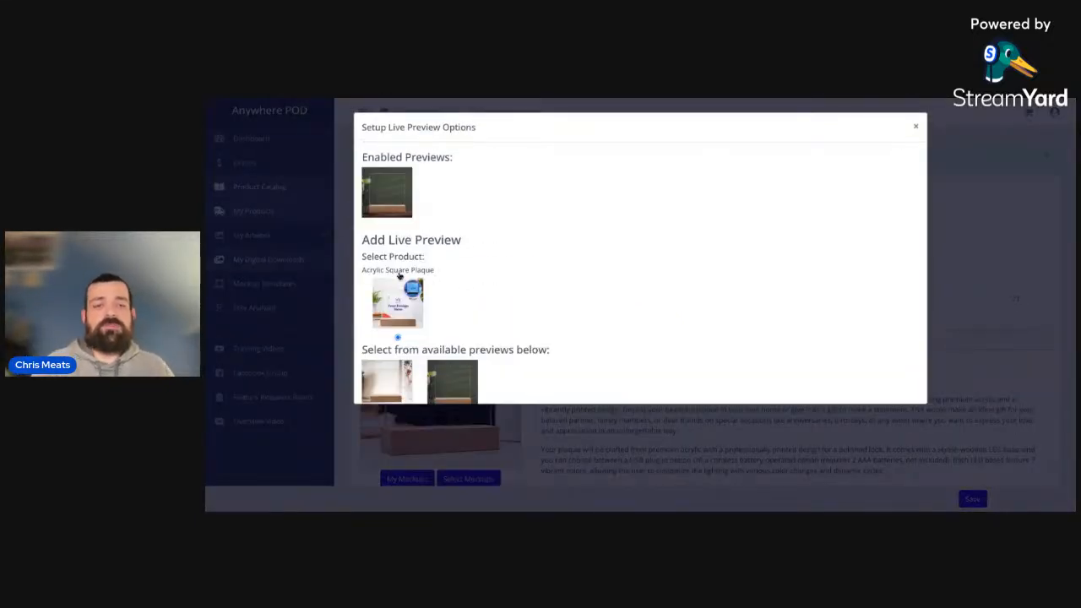
{"action": "scroll", "coordinate": [557, 276], "scroll_direction": "down", "scroll_amount": 2}
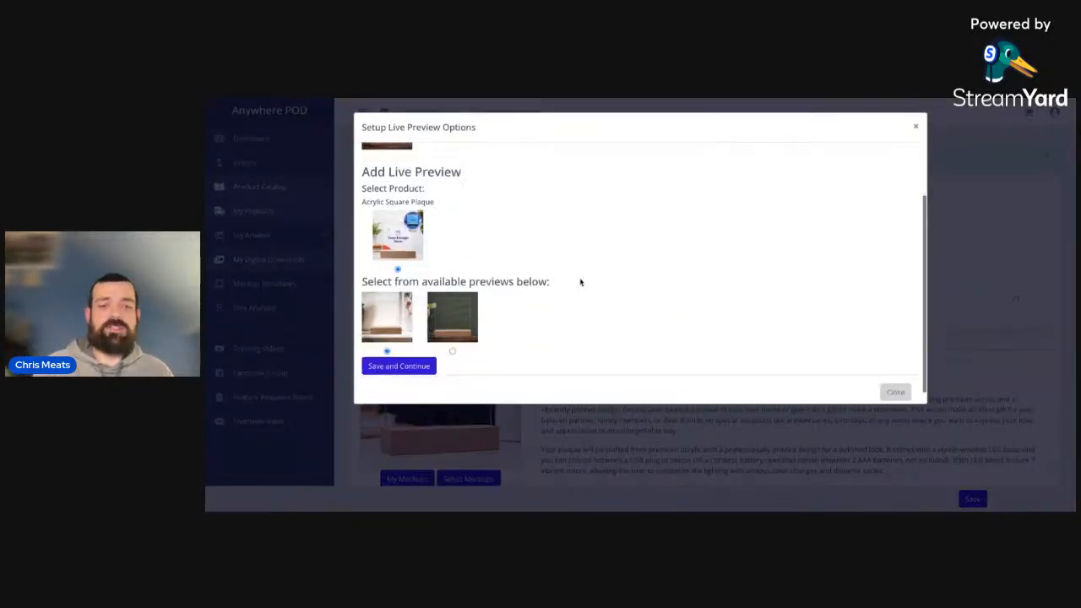
{"action": "left_click", "coordinate": [458, 319]}
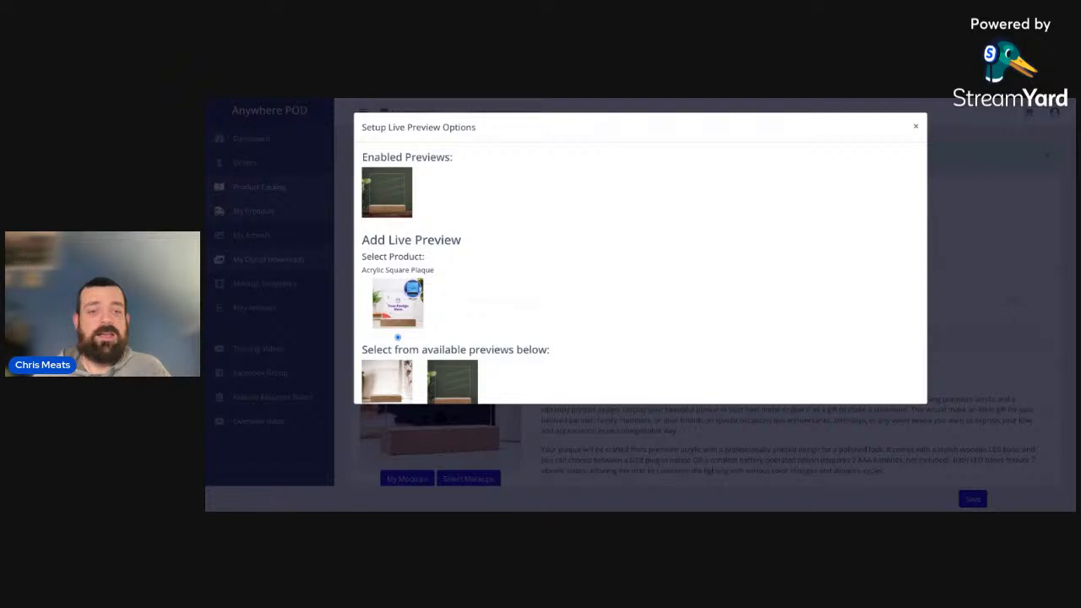
{"action": "left_click", "coordinate": [406, 212]}
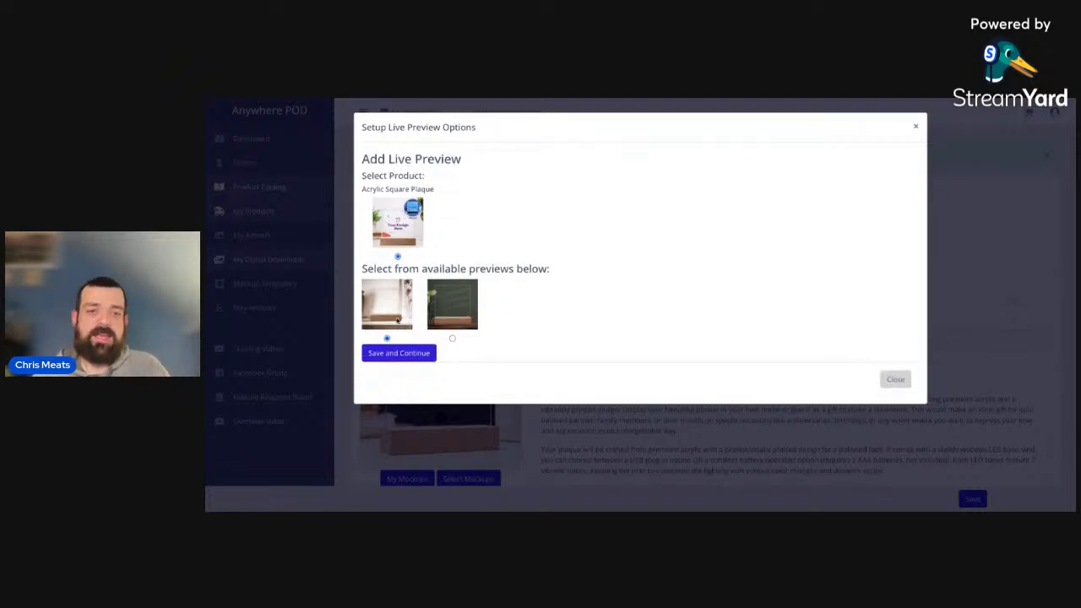
{"action": "left_click", "coordinate": [395, 353]}
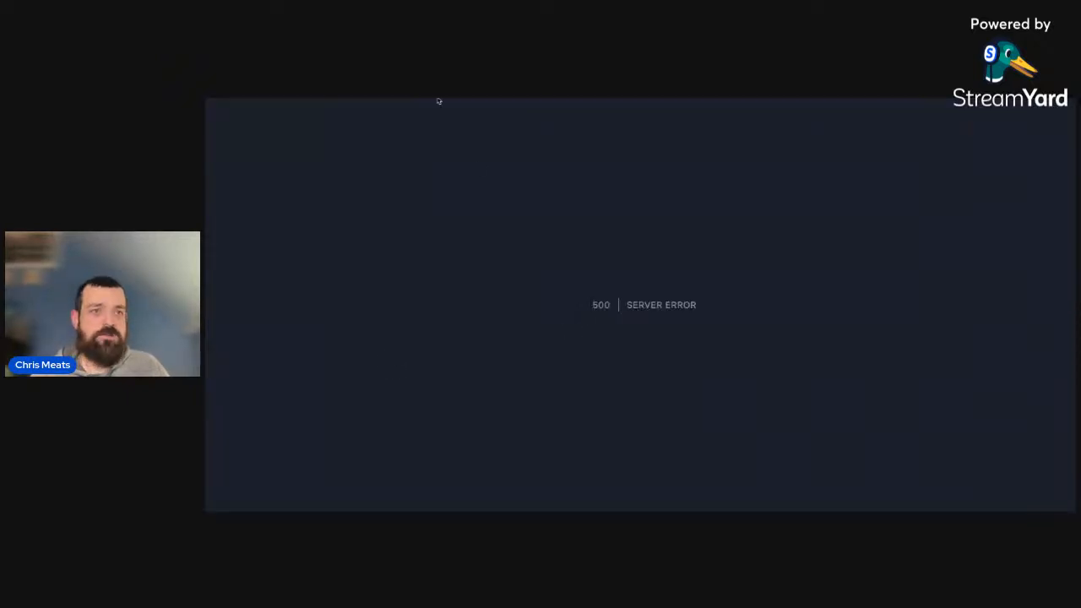
{"action": "key", "text": "alt+Left"}
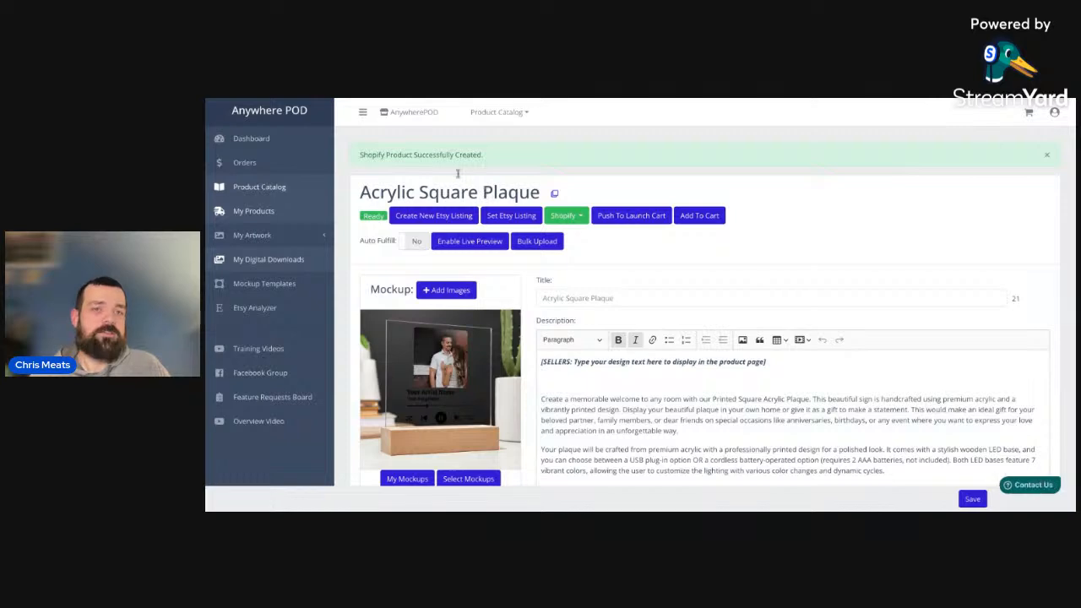
Step: Try to save the bright room live preview template for the plaque once more, and return to the product page
{"action": "left_click", "coordinate": [464, 211]}
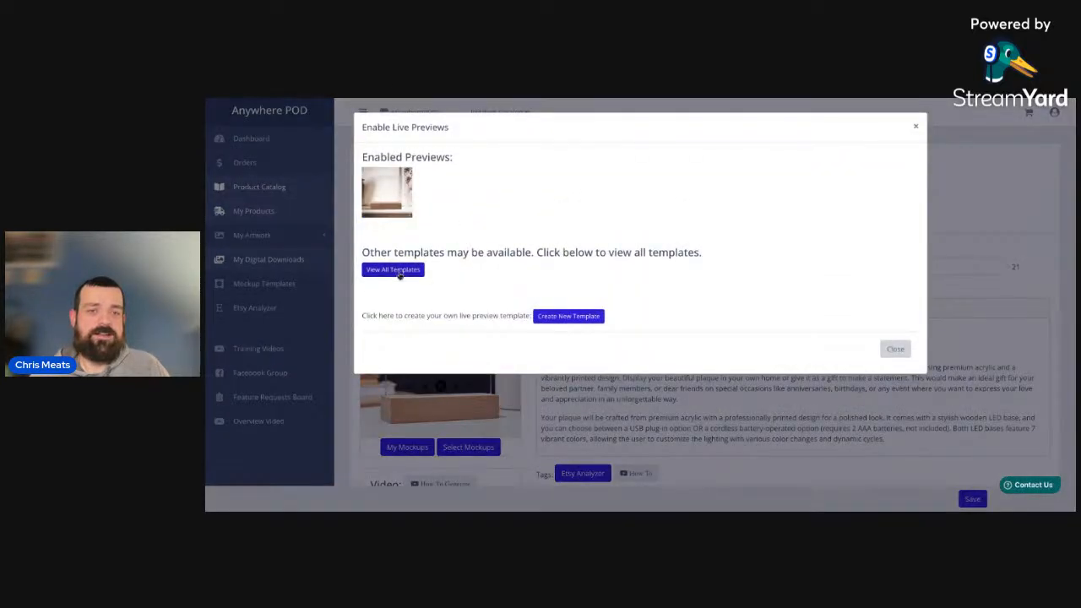
{"action": "left_click", "coordinate": [395, 272]}
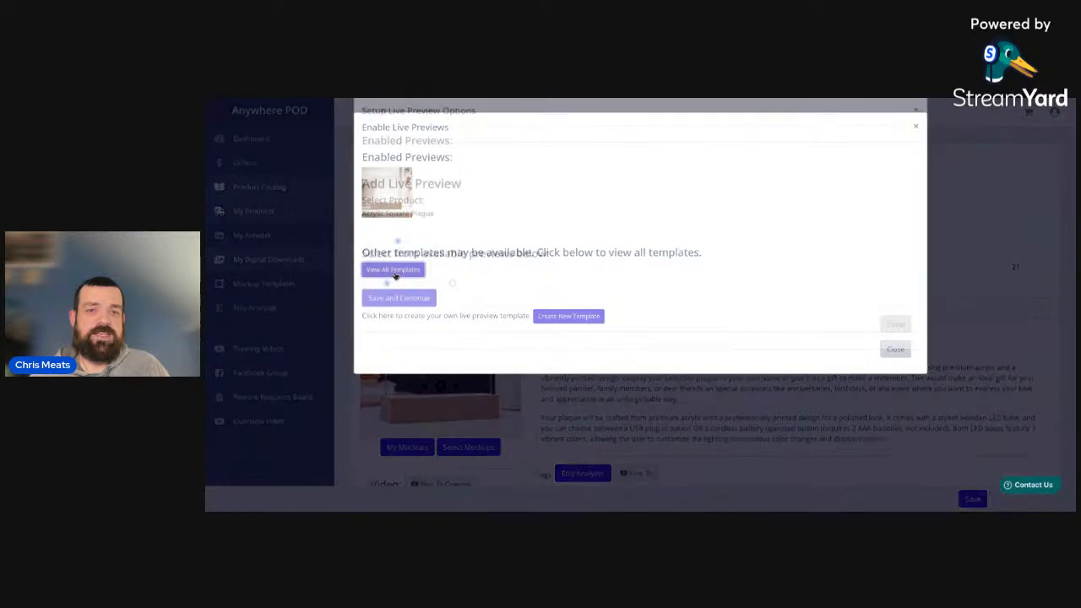
{"action": "left_click", "coordinate": [397, 357]}
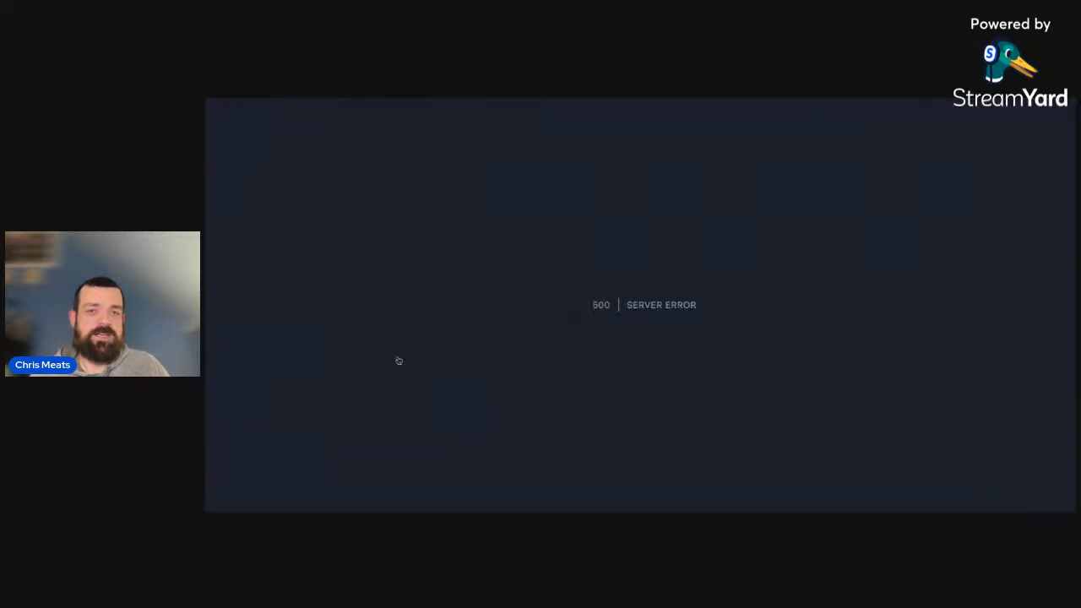
{"action": "key", "text": "alt+Left"}
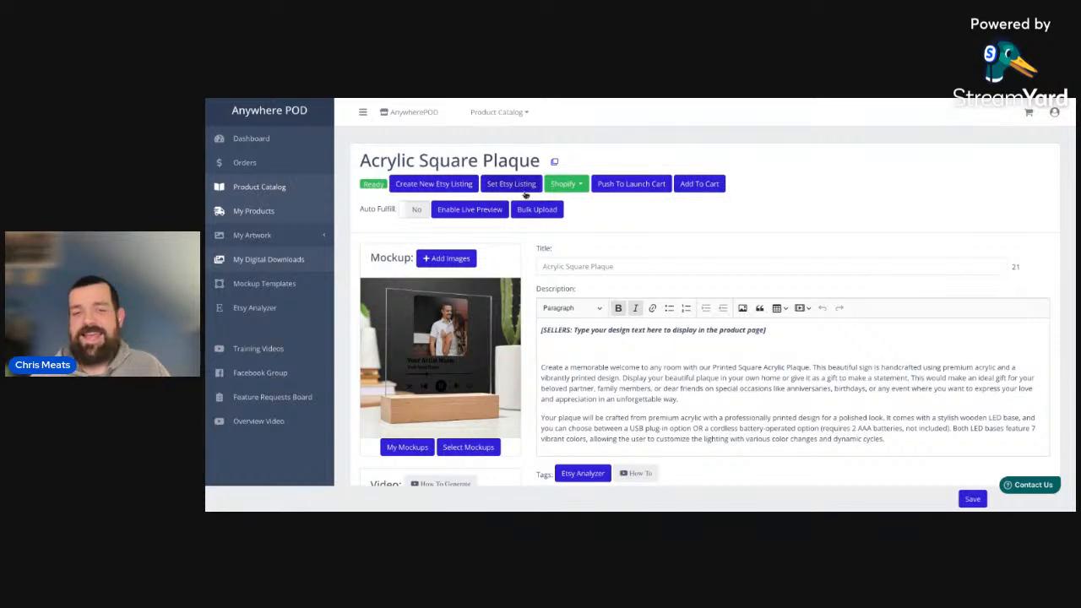
Step: Update the Shopify listing with only the personalization info, leaving the variants out of the update
{"action": "left_click", "coordinate": [565, 184]}
{"action": "left_click", "coordinate": [589, 247]}
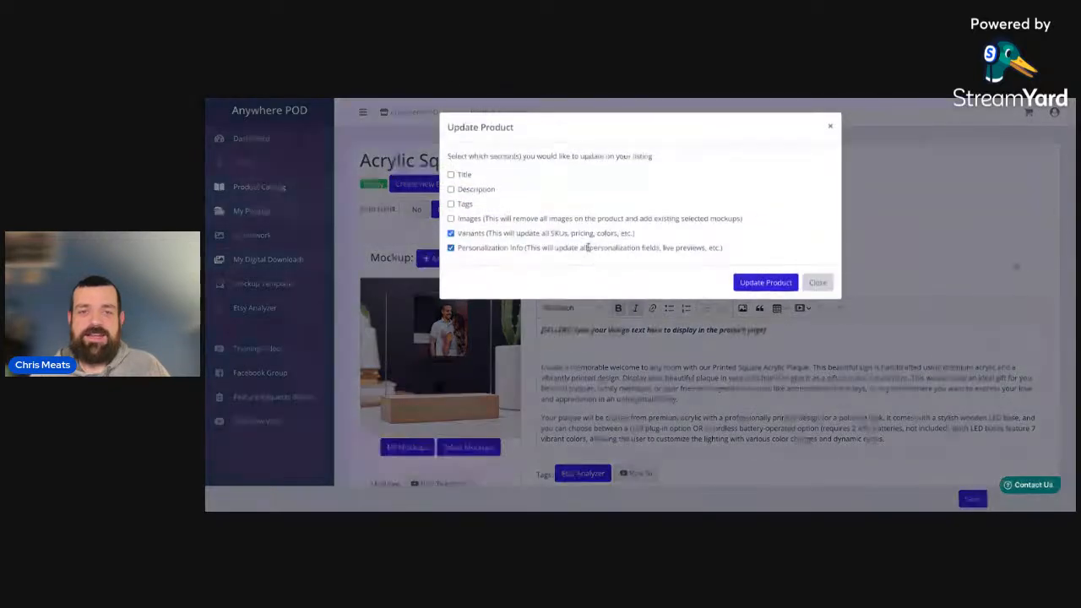
{"action": "left_click", "coordinate": [530, 237]}
{"action": "left_click", "coordinate": [776, 284]}
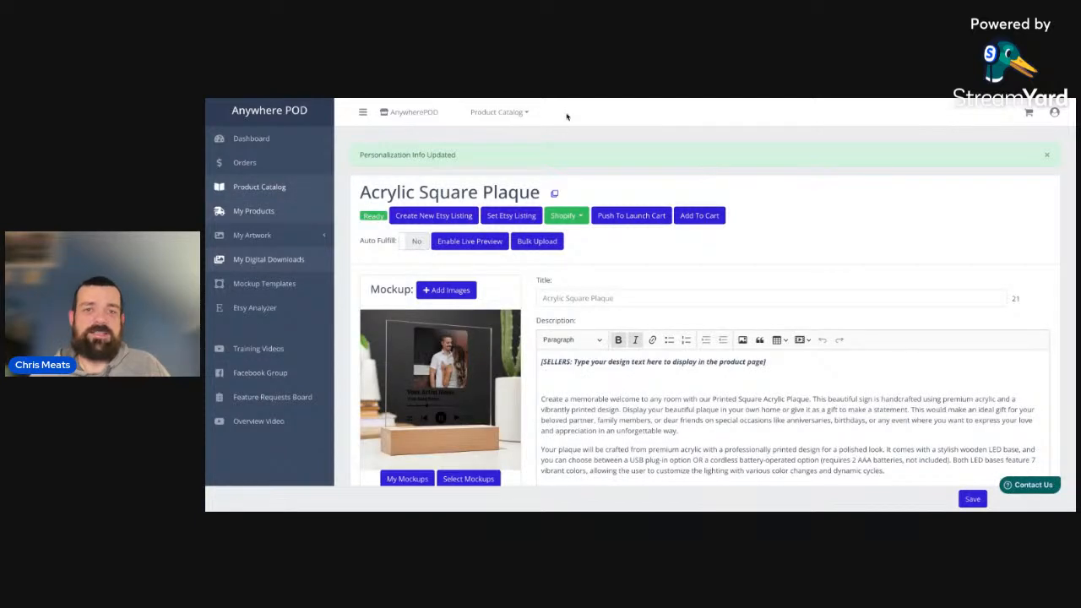
Step: Open the plaque in Shopify, switch to its storefront preview, and open the customer personalization form
{"action": "left_click", "coordinate": [564, 215]}
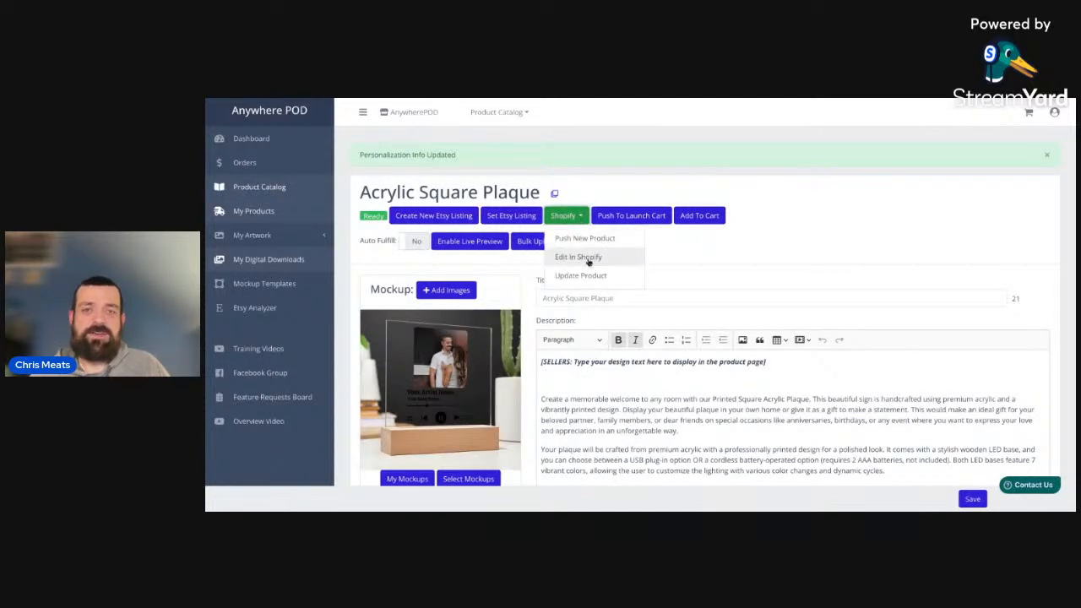
{"action": "left_click", "coordinate": [588, 260]}
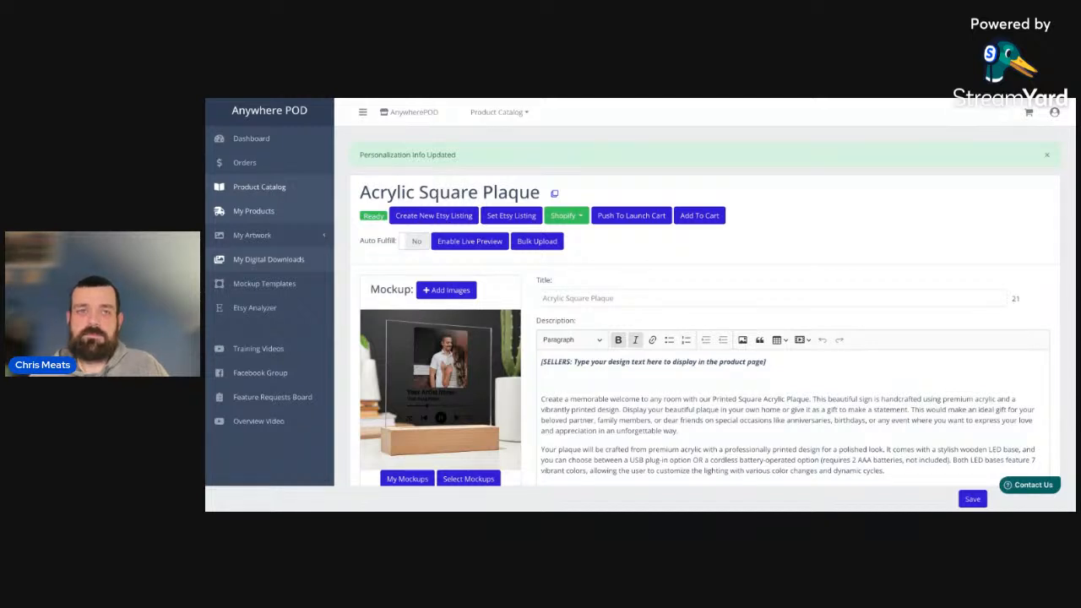
{"action": "key", "text": "ctrl+Tab"}
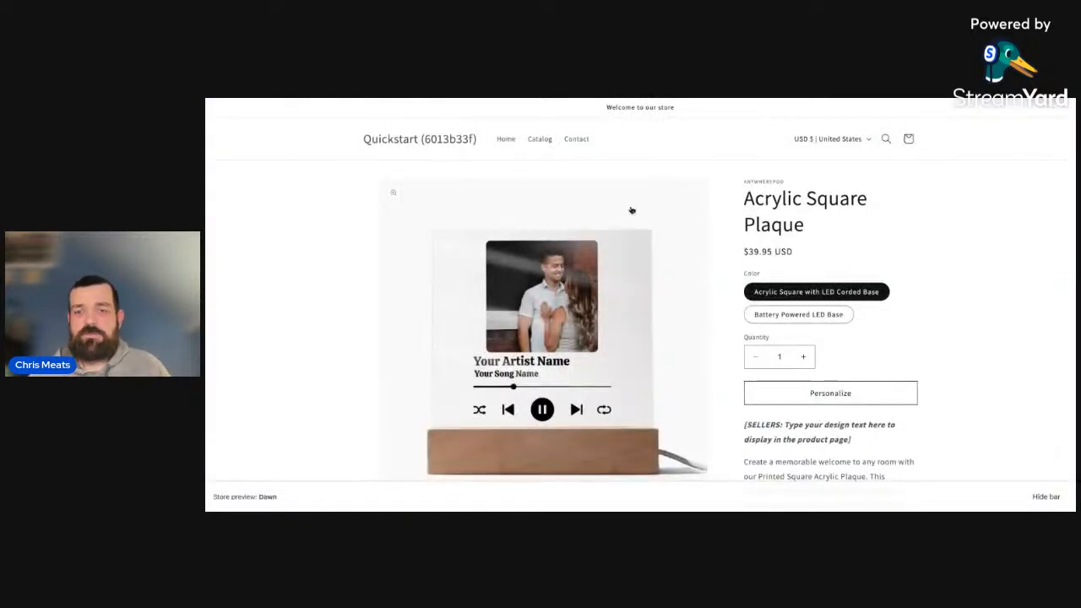
{"action": "left_click", "coordinate": [823, 393]}
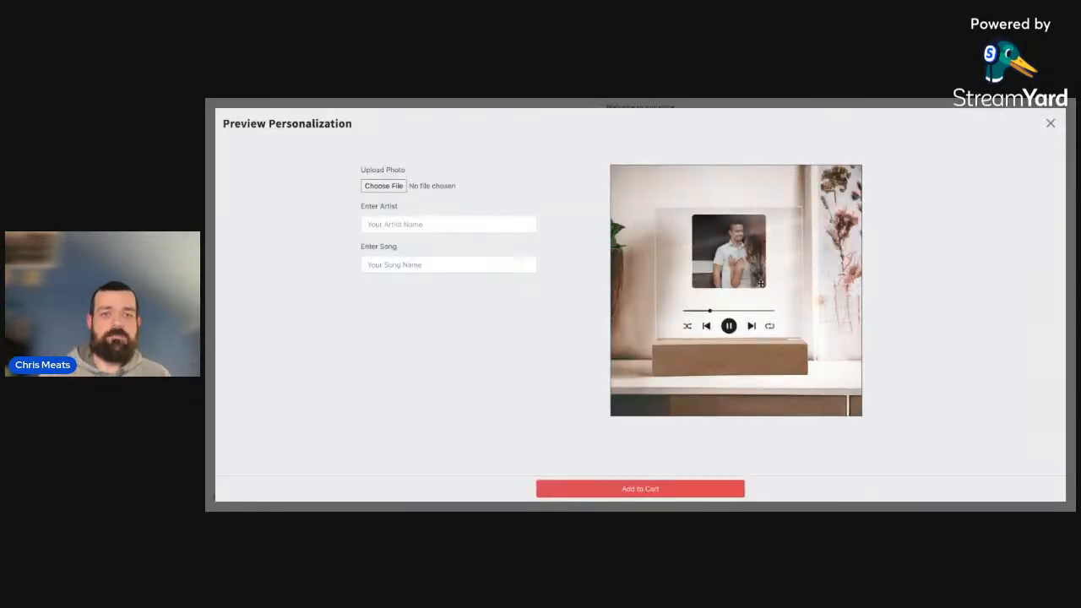
Step: Test the live preview text fields with "art" as the artist and "song" as the song
{"action": "left_click", "coordinate": [383, 221]}
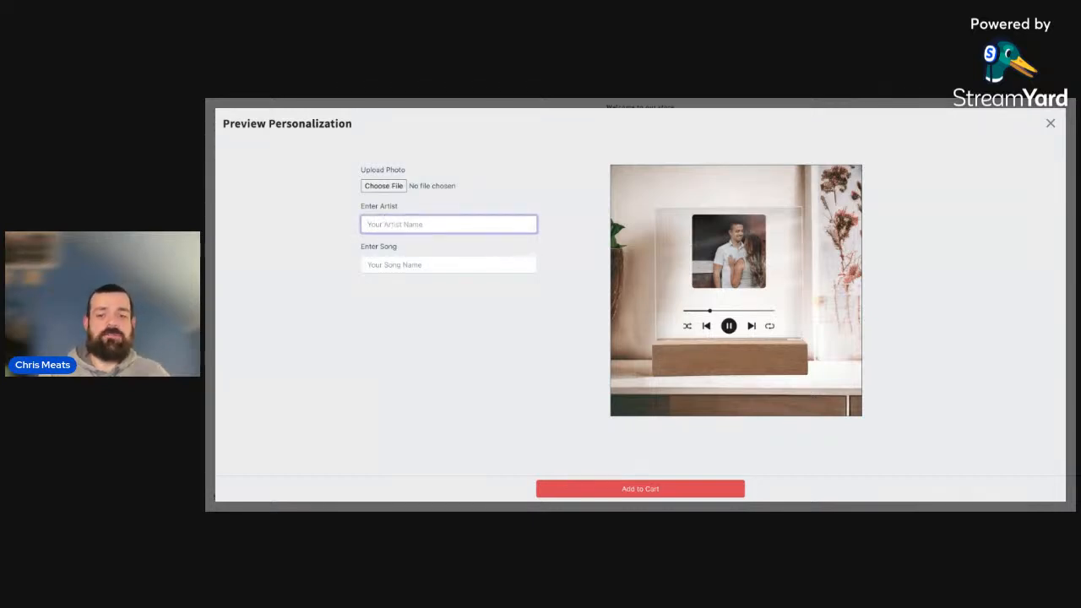
{"action": "type", "text": "art"}
{"action": "left_click", "coordinate": [397, 266]}
{"action": "type", "text": "son"}
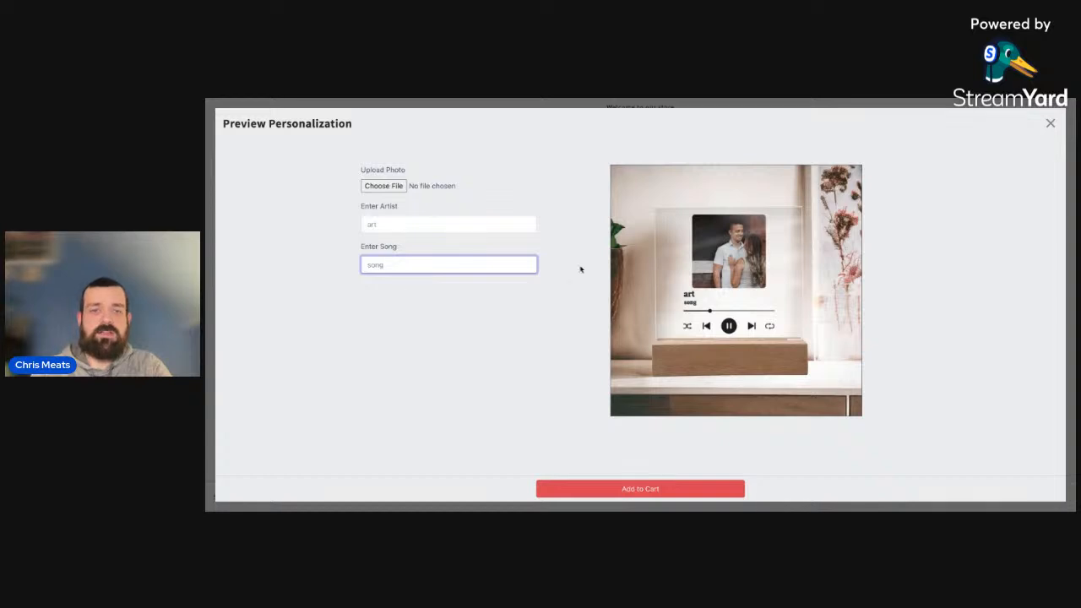
{"action": "type", "text": "g"}
Step: Test the photo upload with Couple4.JPG cropped around the couple, and close the personalization preview
{"action": "left_click", "coordinate": [395, 188]}
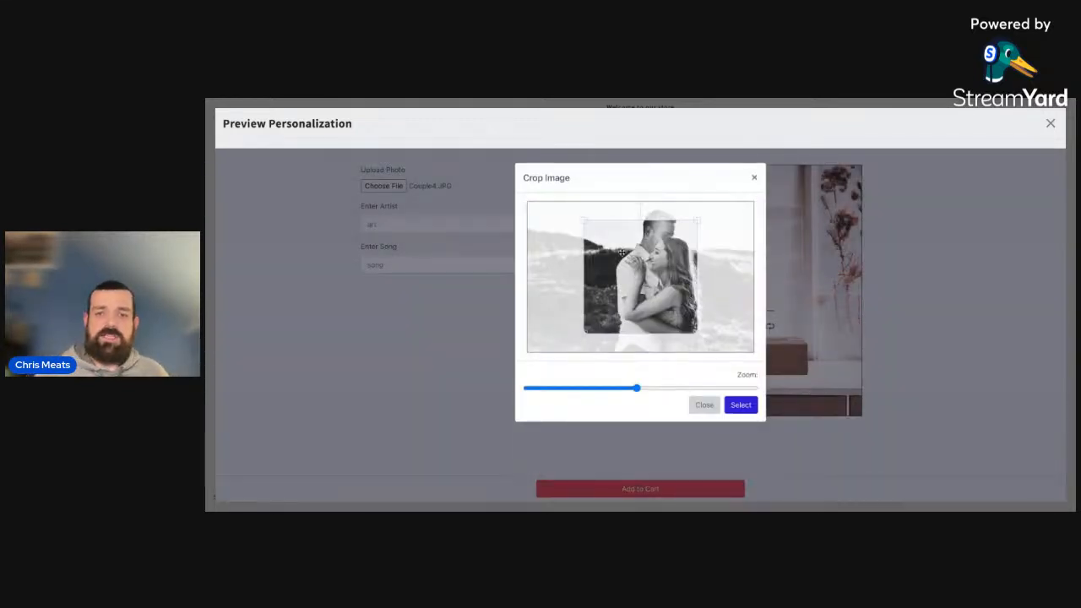
{"action": "mouse_move", "coordinate": [637, 235]}
{"action": "left_mouse_down"}
{"action": "mouse_move", "coordinate": [611, 243]}
{"action": "mouse_move", "coordinate": [634, 227]}
{"action": "mouse_move", "coordinate": [672, 225]}
{"action": "mouse_move", "coordinate": [639, 243]}
{"action": "left_mouse_up"}
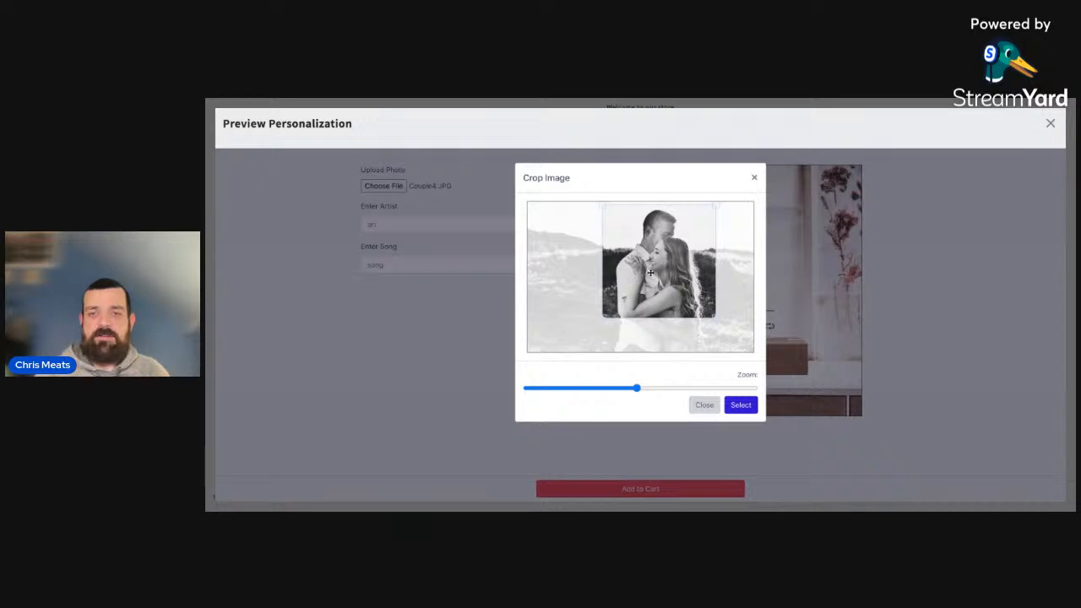
{"action": "left_click", "coordinate": [743, 409]}
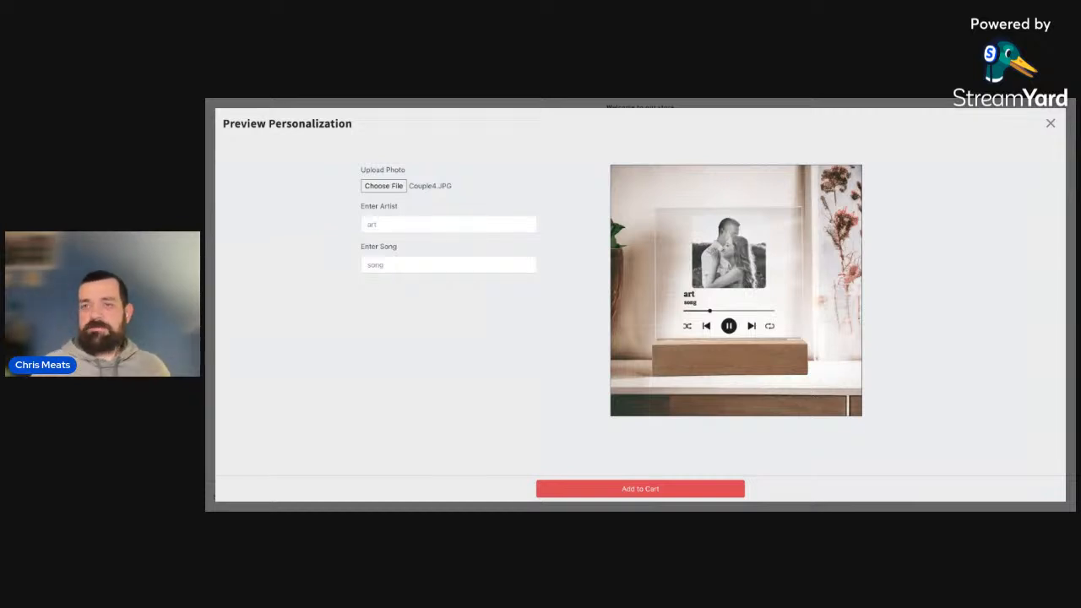
{"action": "left_click", "coordinate": [1050, 126]}
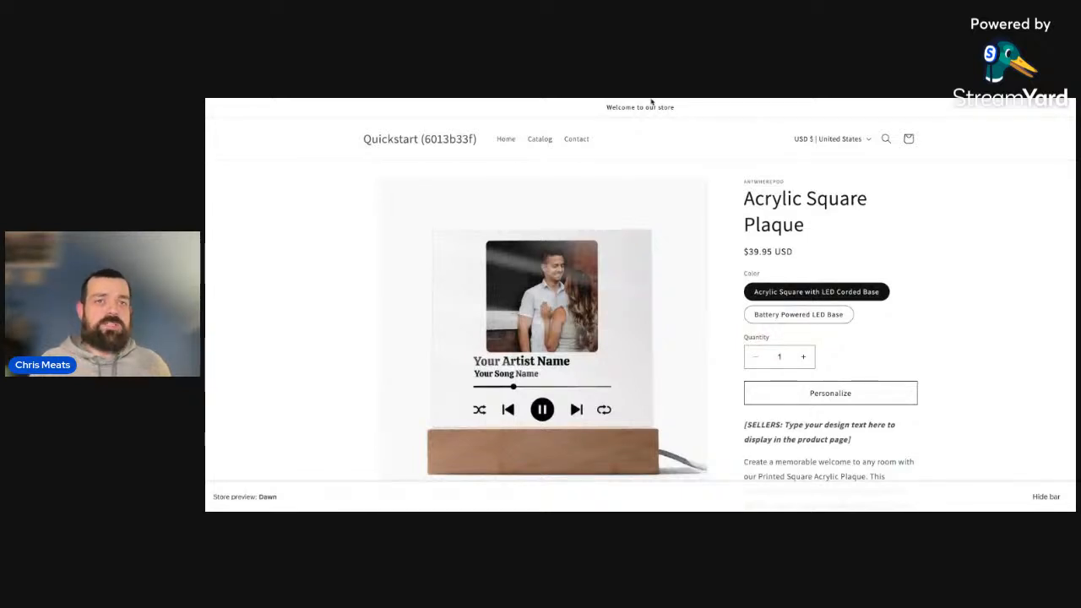
Step: Review the plaque's variants, prices and media images in the Shopify admin, and return to the AnywherePOD product page
{"action": "left_click", "coordinate": [591, 89]}
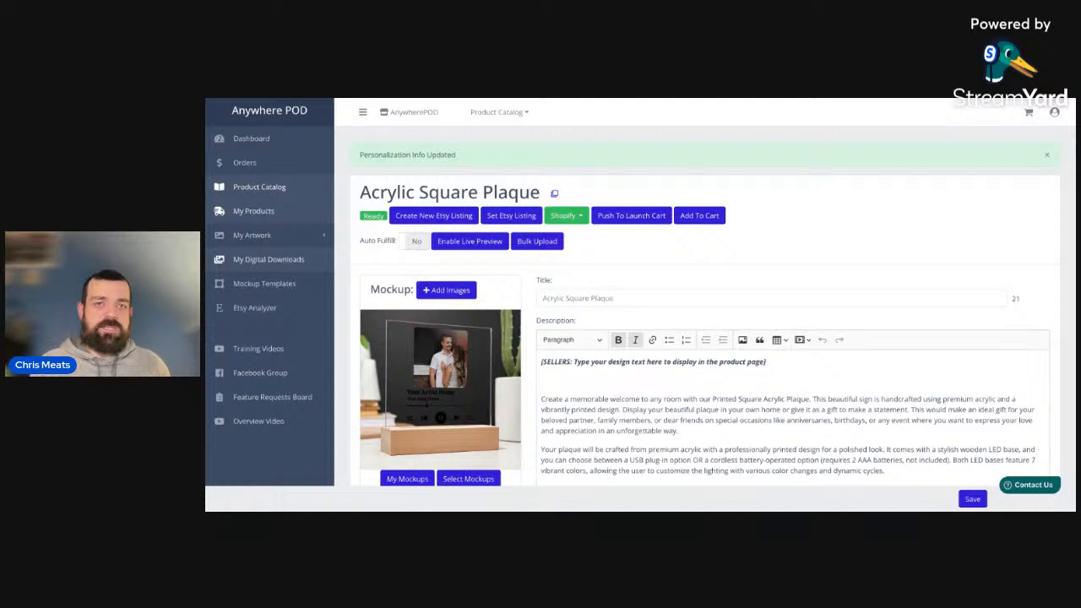
{"action": "key", "text": "ctrl+Tab"}
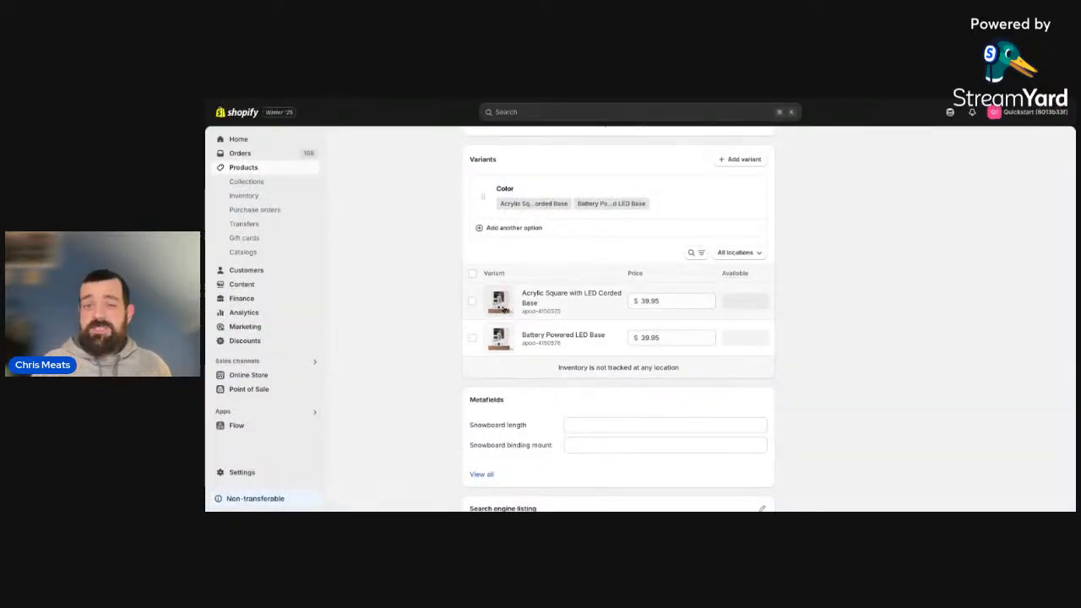
{"action": "scroll", "coordinate": [502, 310], "scroll_direction": "up", "scroll_amount": 1}
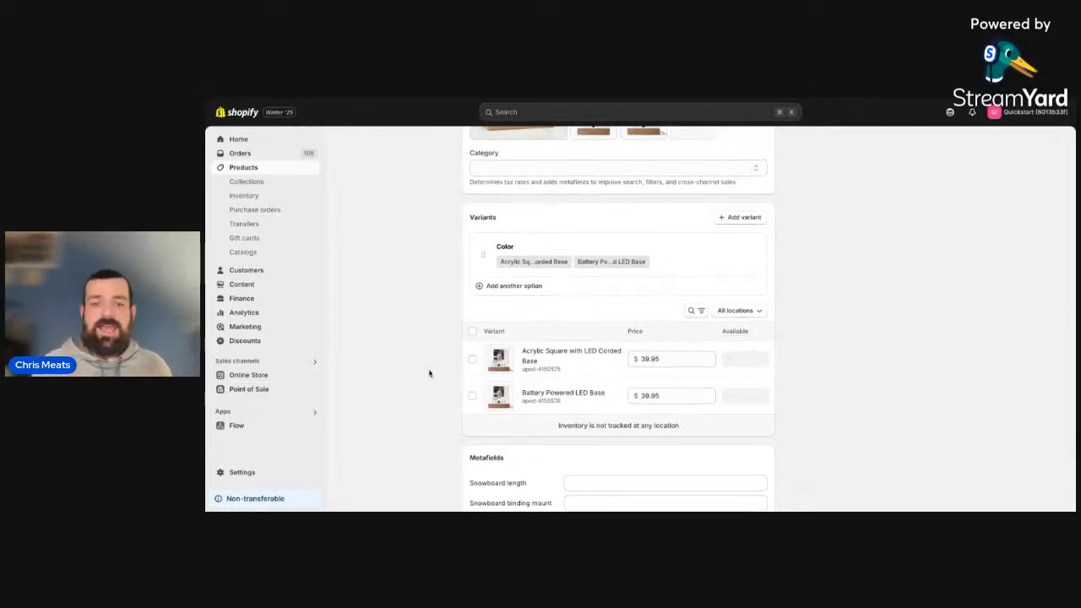
{"action": "scroll", "coordinate": [429, 373], "scroll_direction": "up", "scroll_amount": 3}
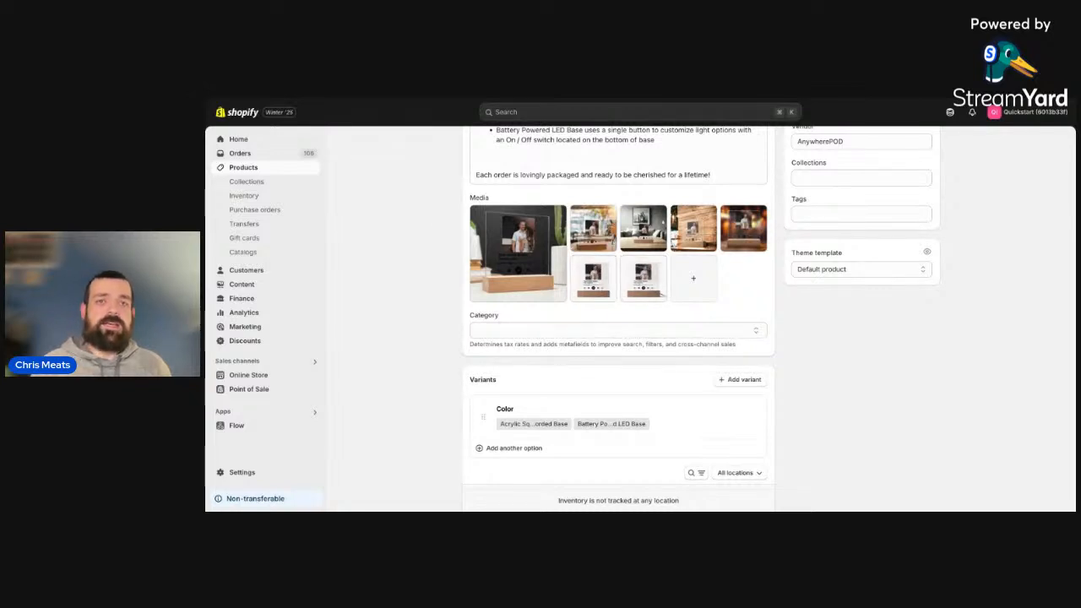
{"action": "key", "text": "ctrl+Tab"}
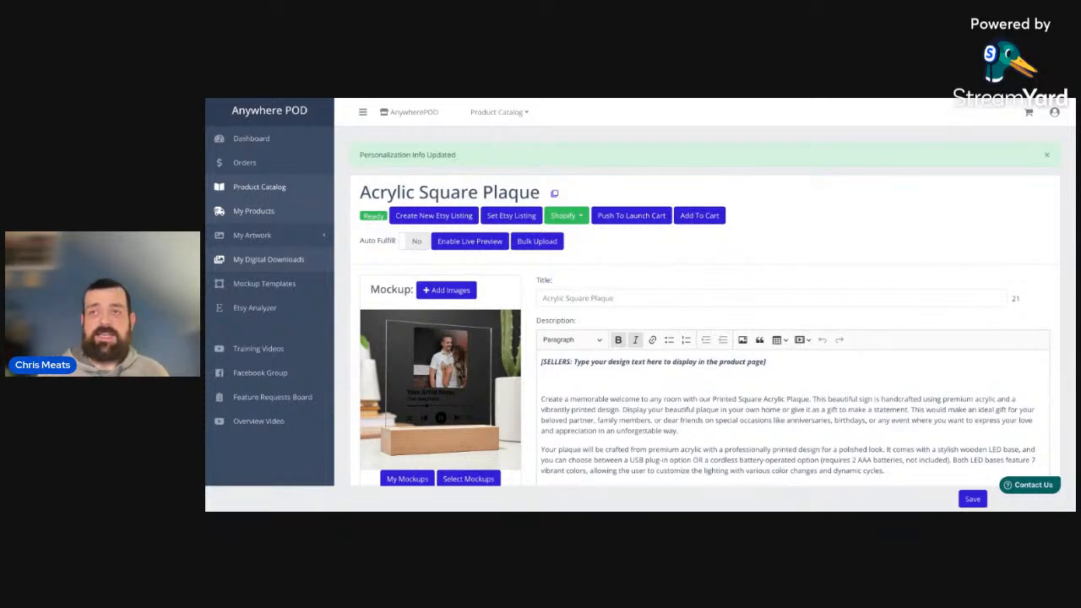
Step: Review which listing sections can be updated in Shopify, including images, variants and personalization info, and close the options without updating
{"action": "left_click", "coordinate": [573, 217]}
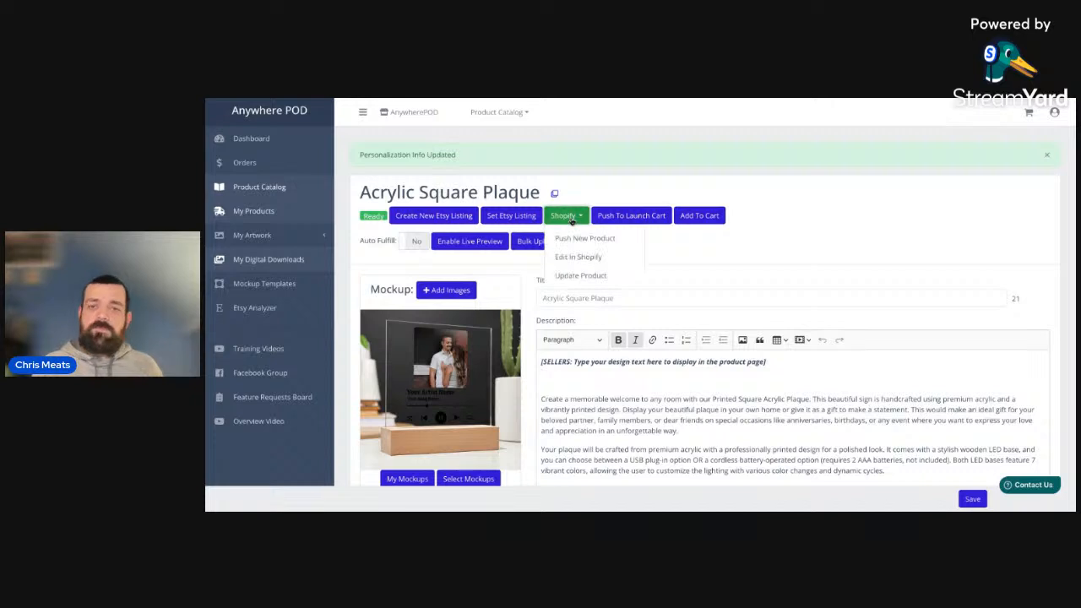
{"action": "left_click", "coordinate": [611, 279]}
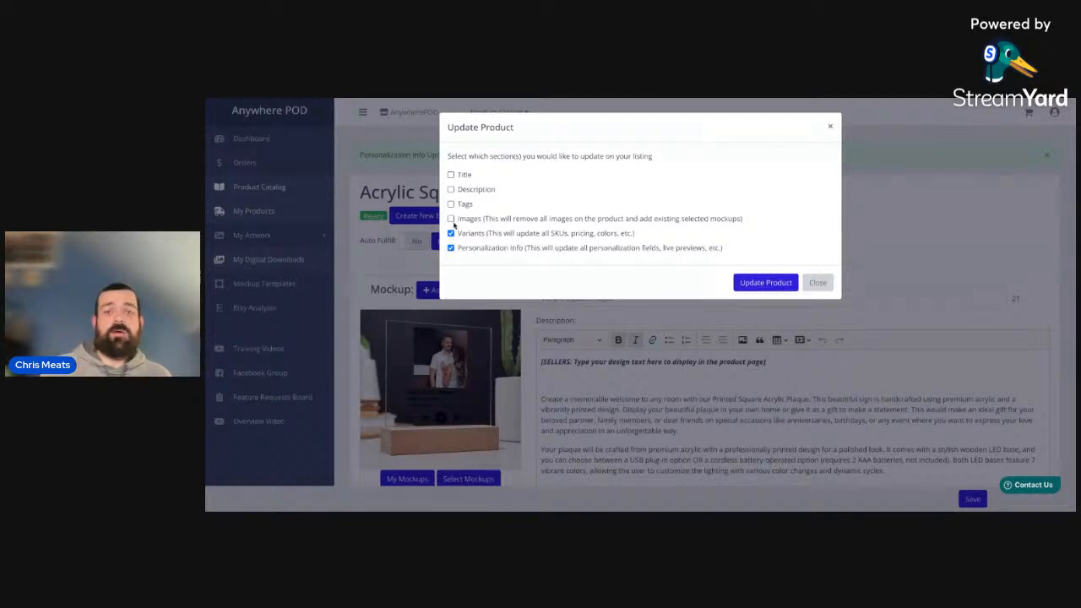
{"action": "left_click_drag", "start_coordinate": [486, 220], "coordinate": [739, 220]}
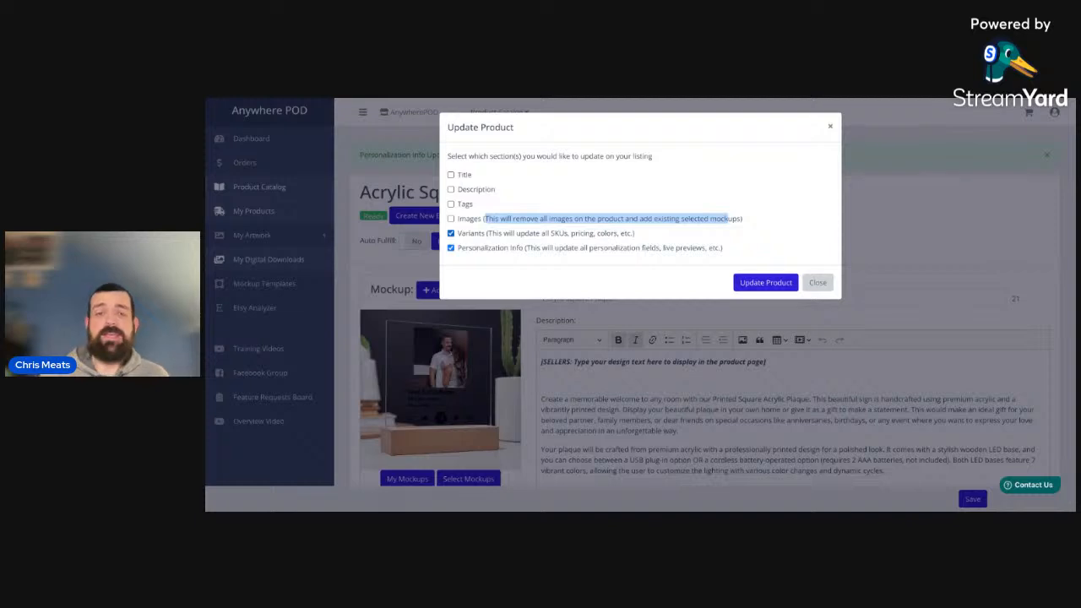
{"action": "left_click", "coordinate": [470, 235]}
{"action": "left_click", "coordinate": [470, 238]}
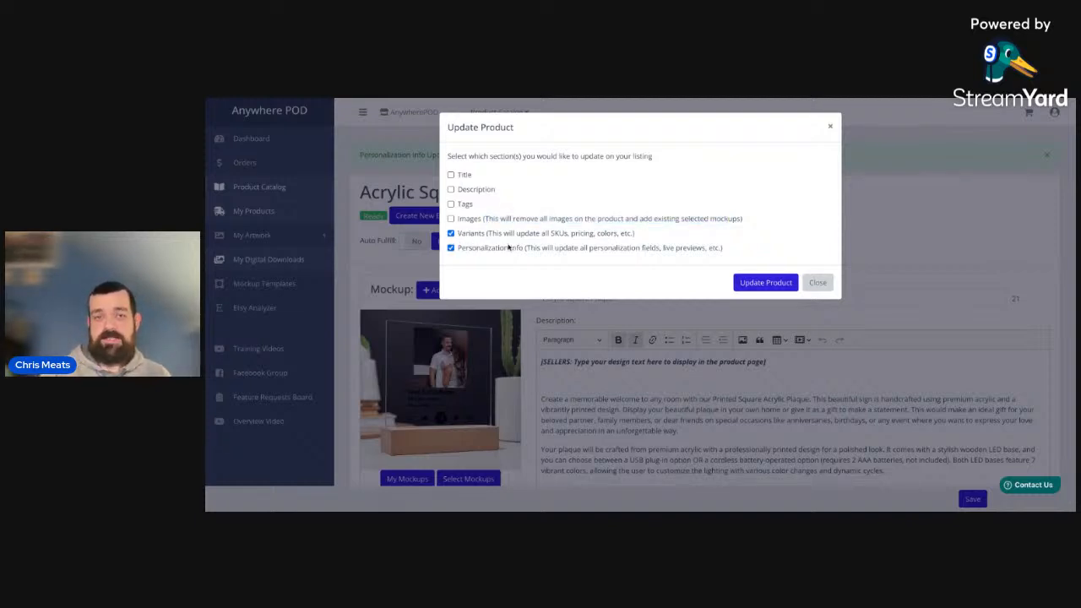
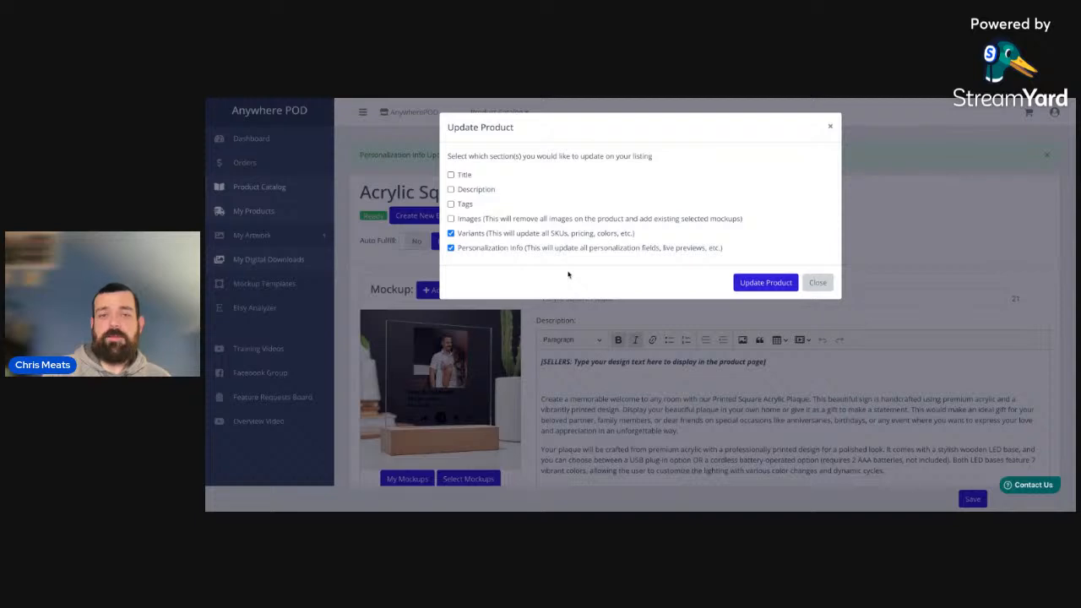
{"action": "left_click", "coordinate": [818, 282]}
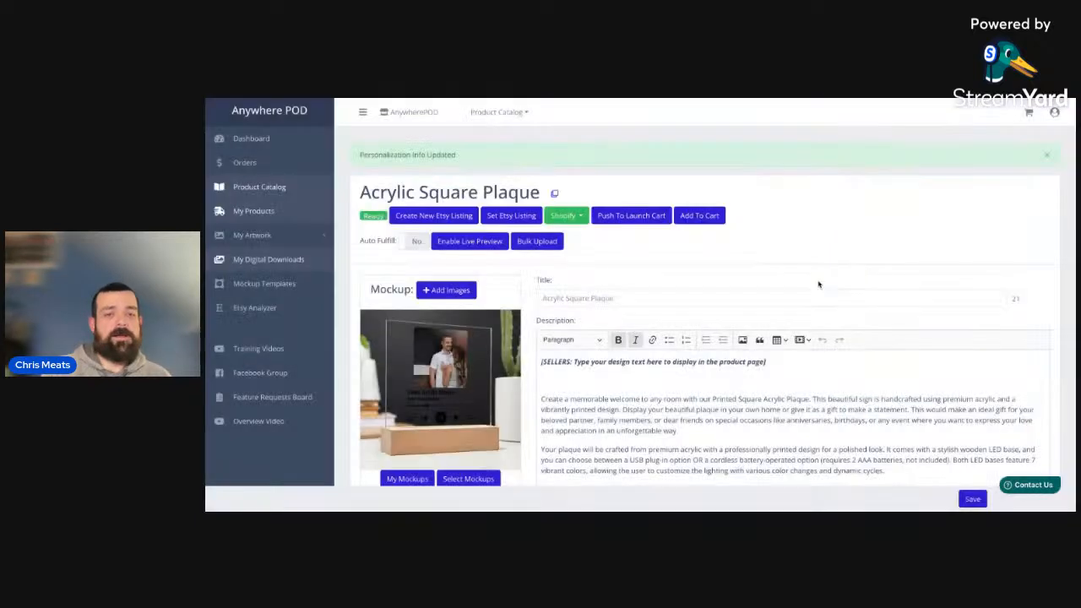
Step: Create a new Etsy listing from the Acrylic Square Plaque and open its draft for editing in Etsy
{"action": "scroll", "coordinate": [657, 279], "scroll_direction": "down", "scroll_amount": 2}
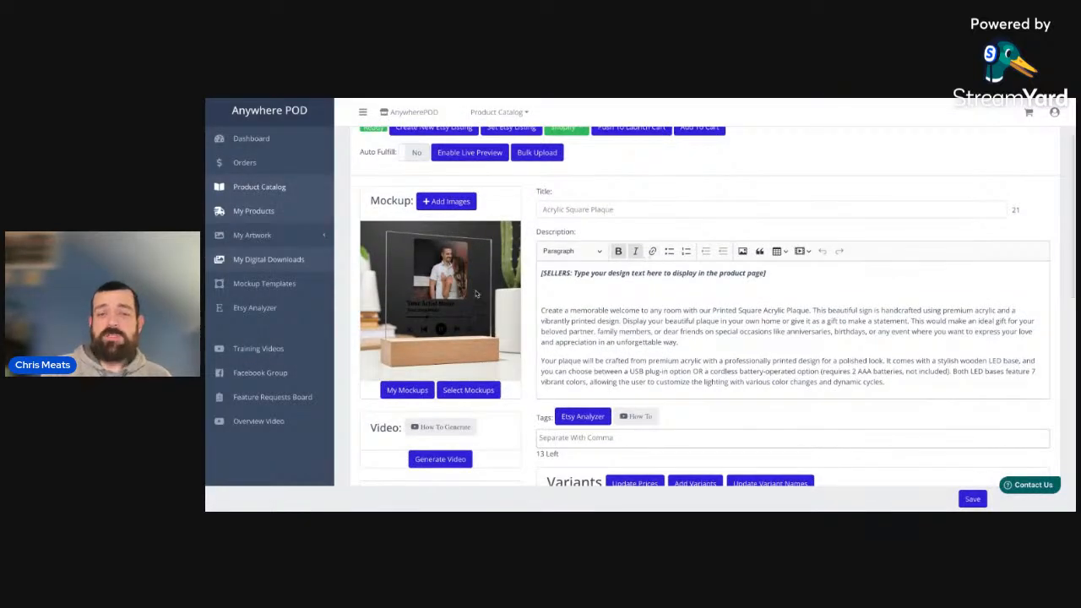
{"action": "scroll", "coordinate": [528, 317], "scroll_direction": "up", "scroll_amount": 1}
{"action": "scroll", "coordinate": [529, 317], "scroll_direction": "up", "scroll_amount": 1}
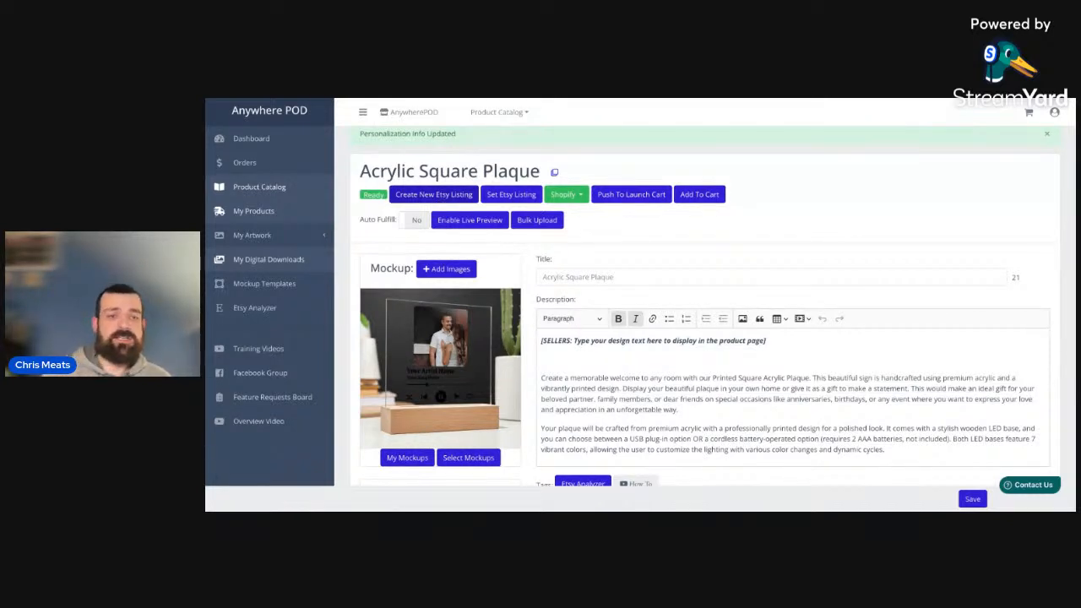
{"action": "left_click", "coordinate": [413, 197]}
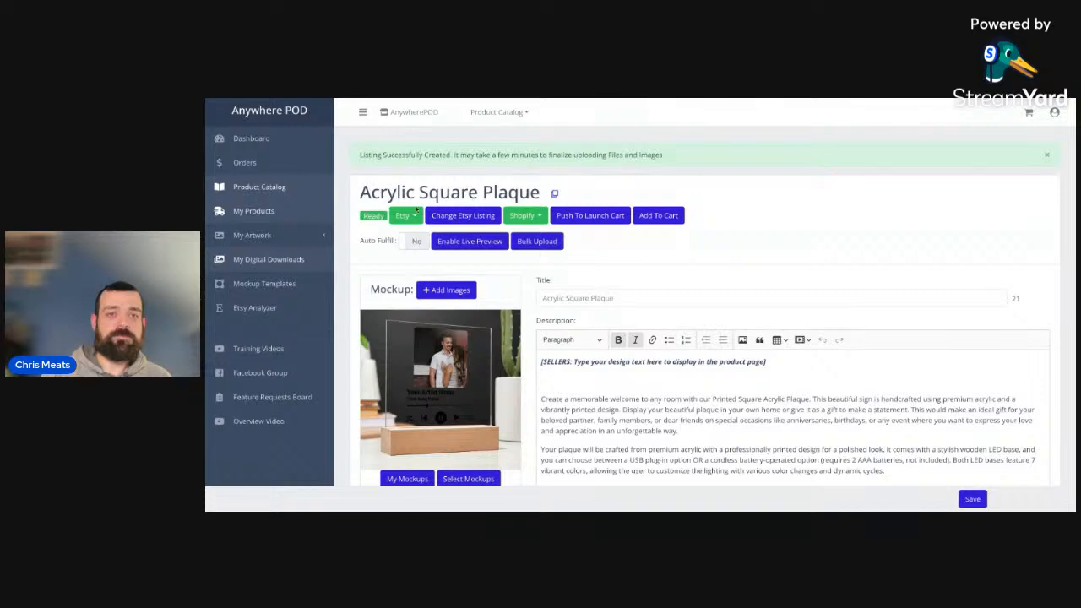
{"action": "left_click", "coordinate": [404, 215]}
{"action": "left_click", "coordinate": [441, 263]}
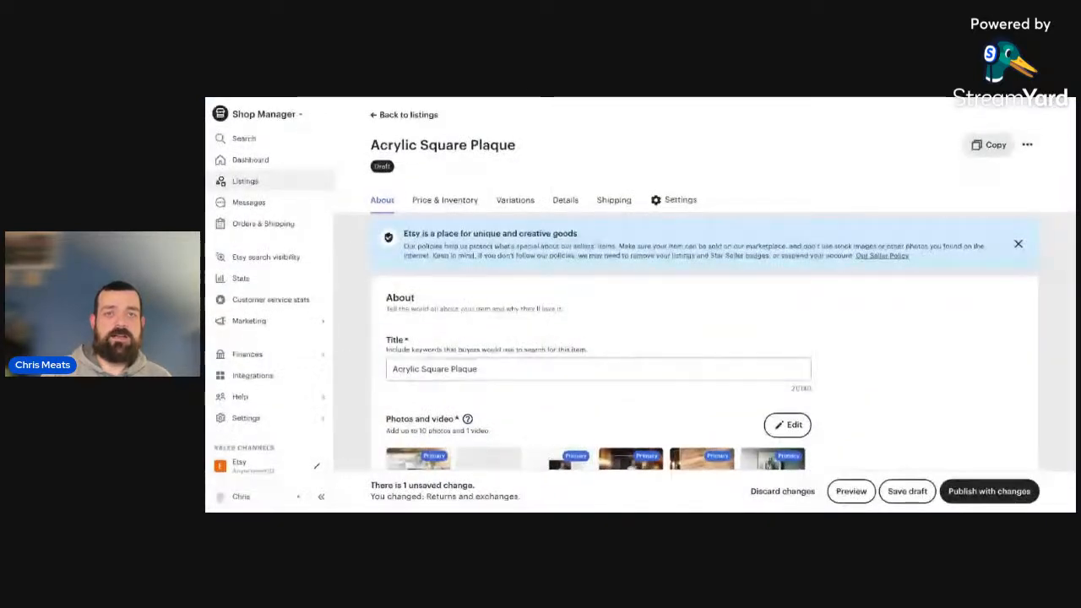
Step: Add personalization to the Etsy listing with the buyer instruction "Enter the artist and Song name you would like on the plaque."
{"action": "scroll", "coordinate": [485, 289], "scroll_direction": "down", "scroll_amount": 1}
{"action": "scroll", "coordinate": [484, 290], "scroll_direction": "down", "scroll_amount": 10}
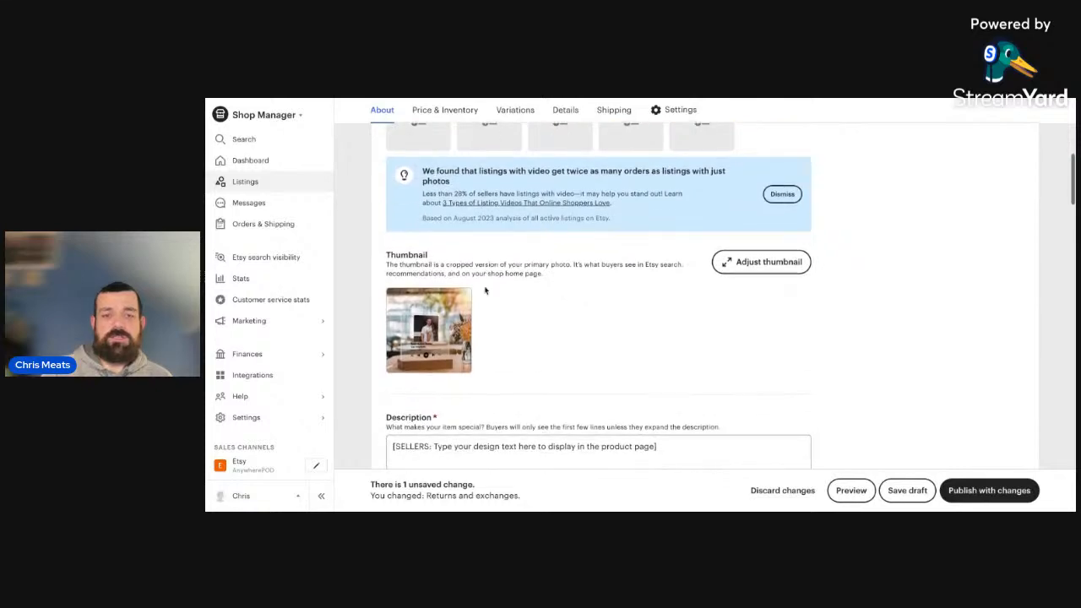
{"action": "scroll", "coordinate": [714, 374], "scroll_direction": "down", "scroll_amount": 6}
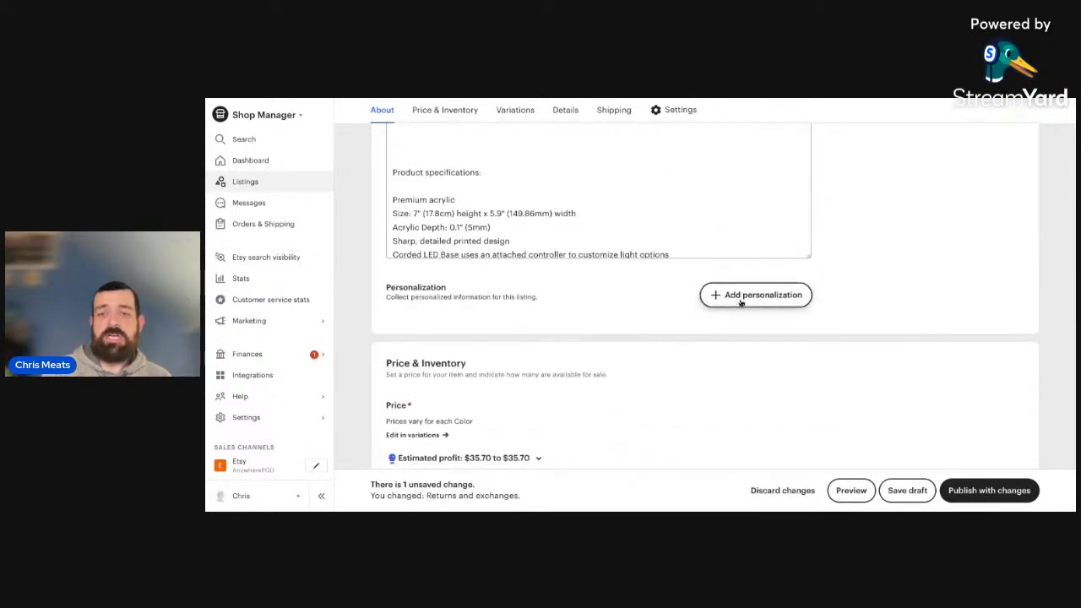
{"action": "left_click", "coordinate": [740, 297]}
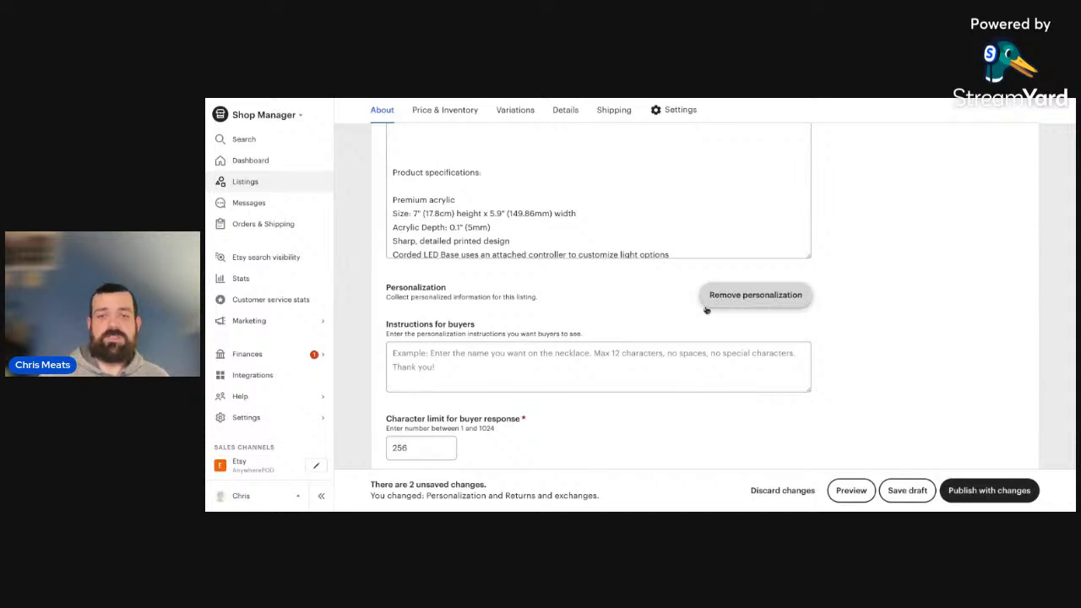
{"action": "left_click", "coordinate": [678, 363]}
{"action": "type", "text": "Enter the"}
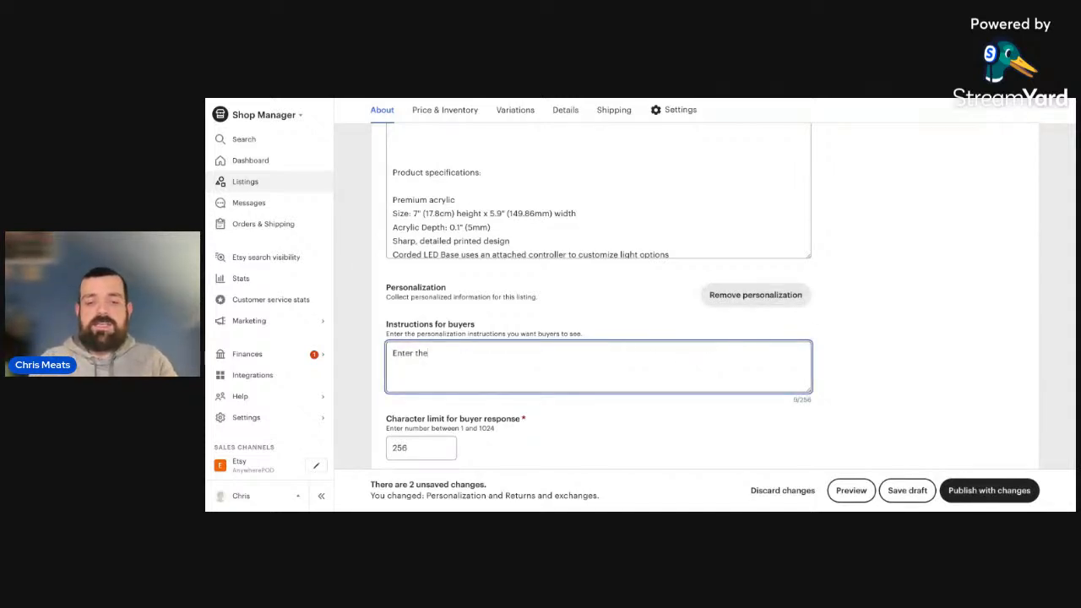
{"action": "type", "text": " artis"}
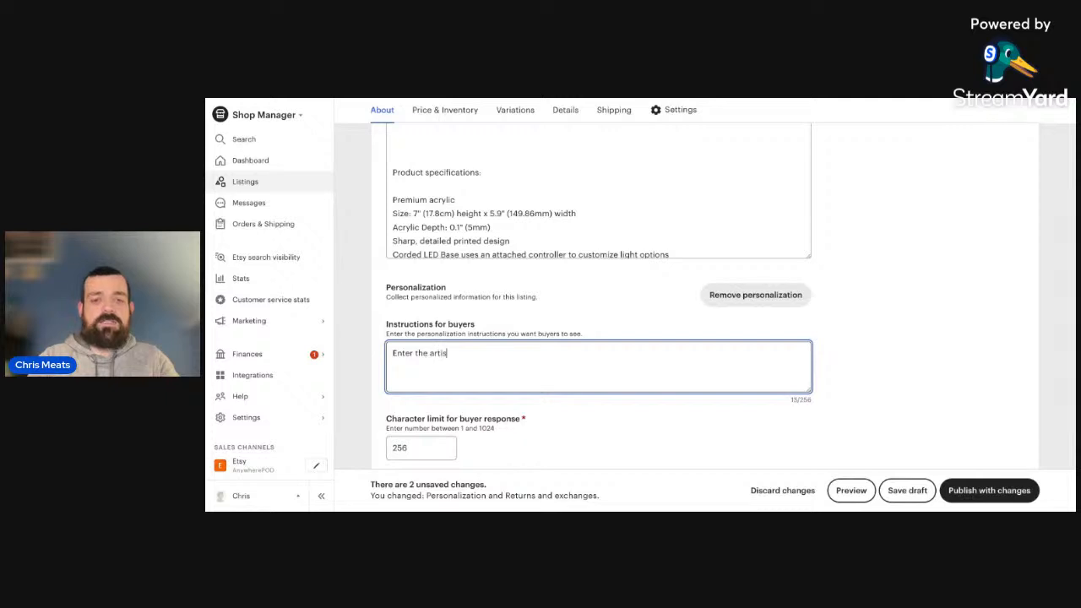
{"action": "type", "text": "t and Song n"}
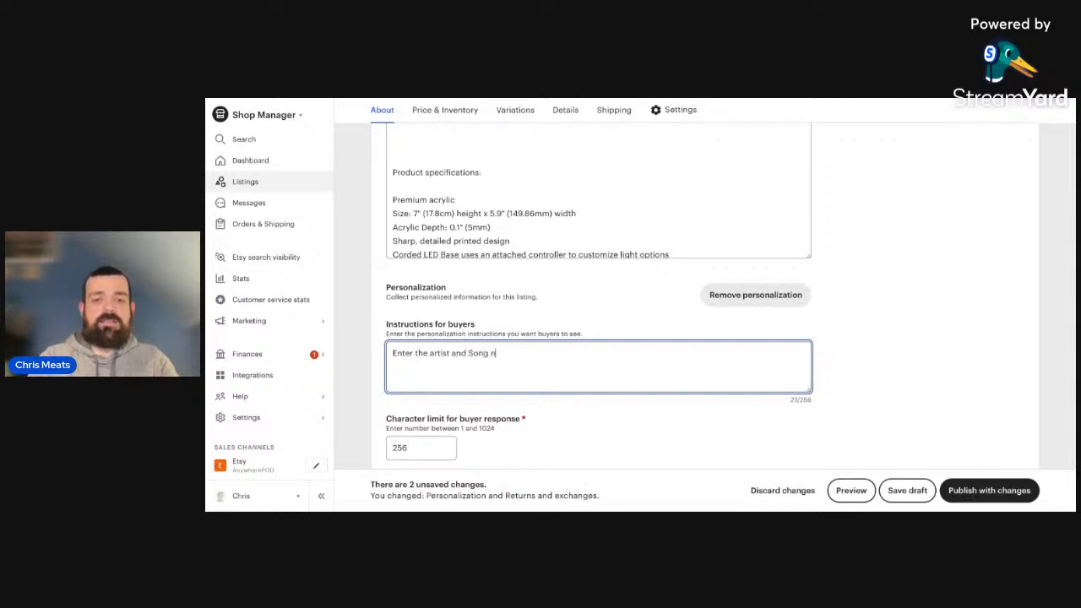
{"action": "type", "text": "ame you would like "}
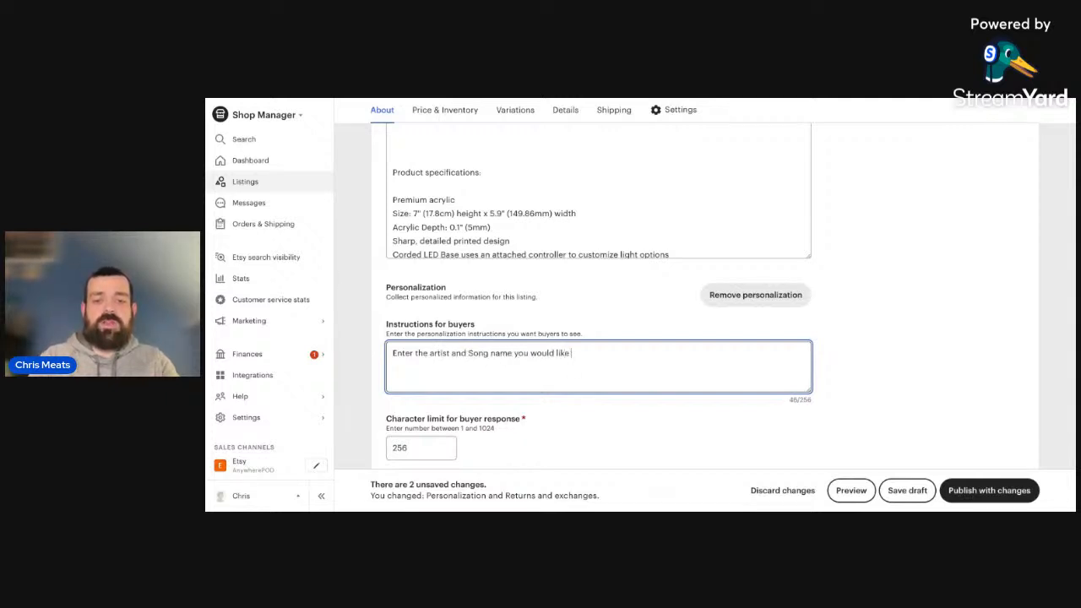
{"action": "type", "text": "on the plaque"}
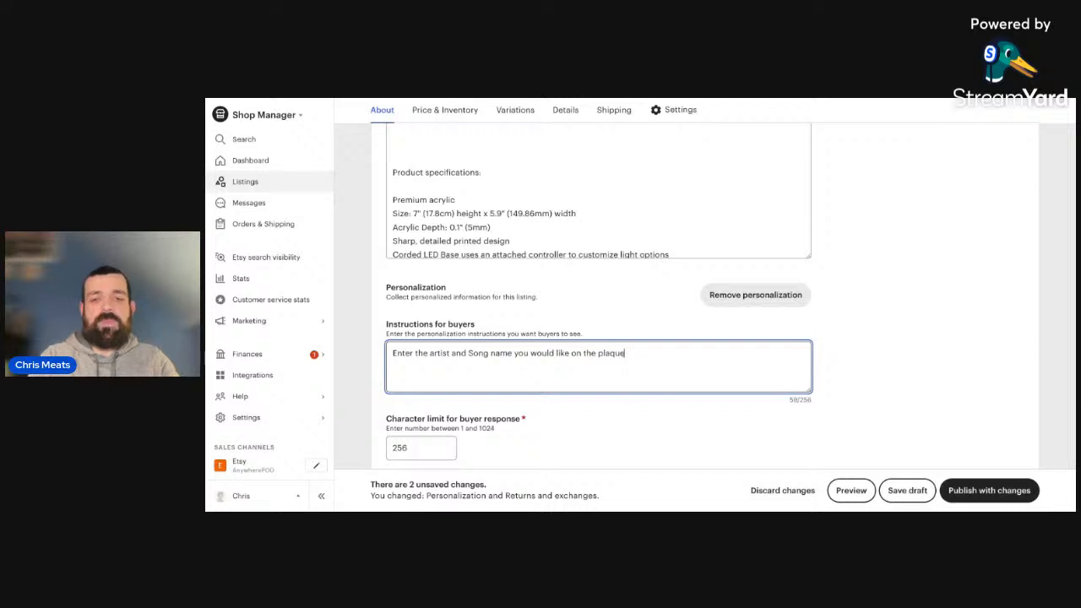
{"action": "type", "text": "."}
Step: Add a second line to the buyer instructions reading "Please send photo through Etsy Message"
{"action": "key", "text": "Return"}
{"action": "type", "text": "Pleas"}
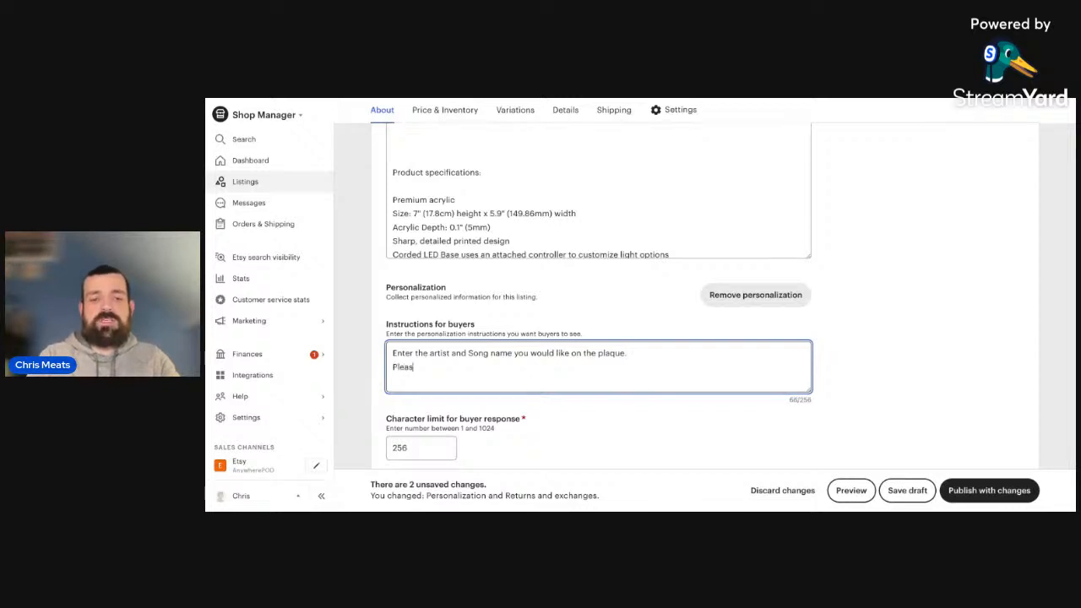
{"action": "type", "text": "e send p"}
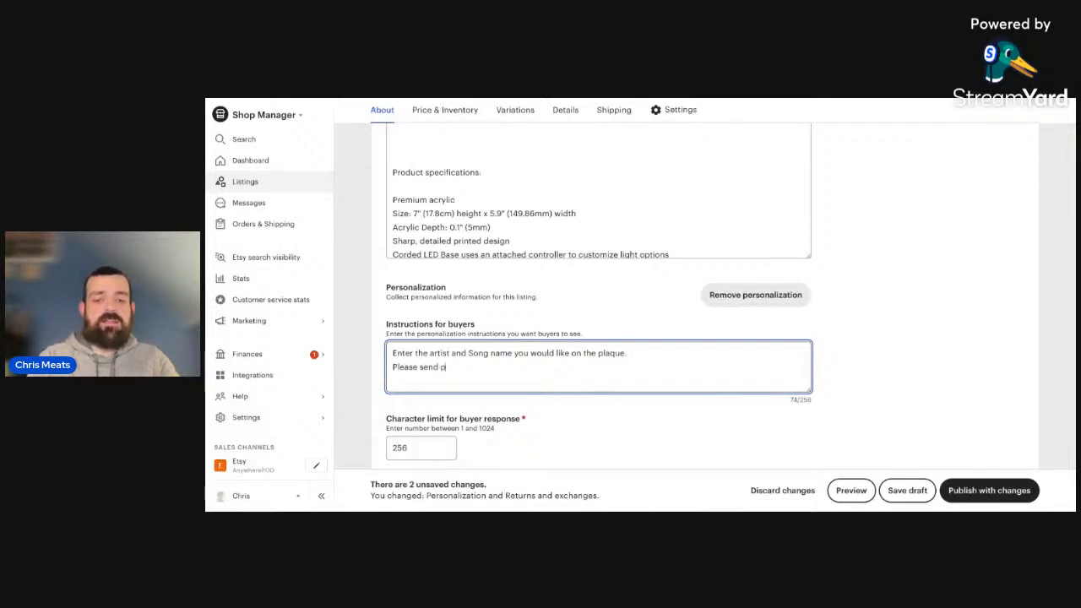
{"action": "type", "text": "hoto through Etsy m"}
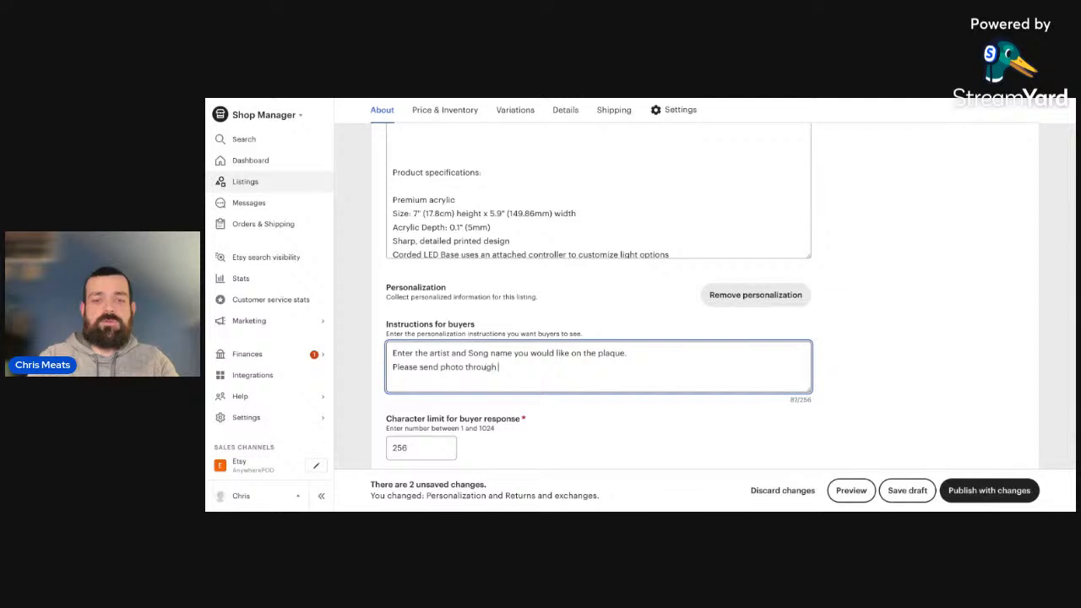
{"action": "key", "text": "BackSpace"}
{"action": "type", "text": "Message"}
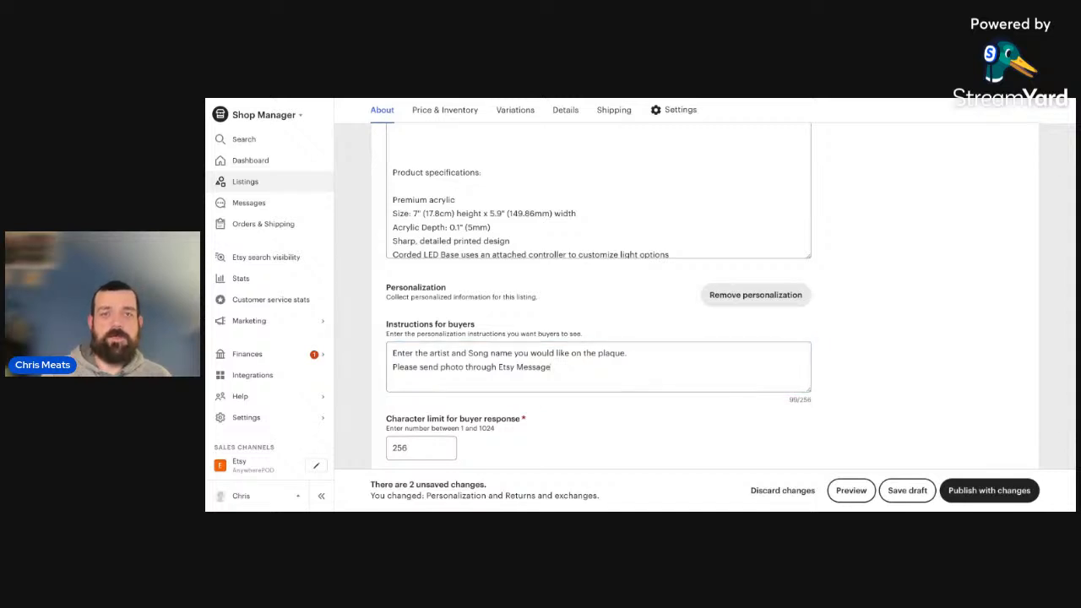
Step: Return to the plaque's AnywherePOD page and check the Shopify product update options, closing them without updating
{"action": "left_click", "coordinate": [474, 98]}
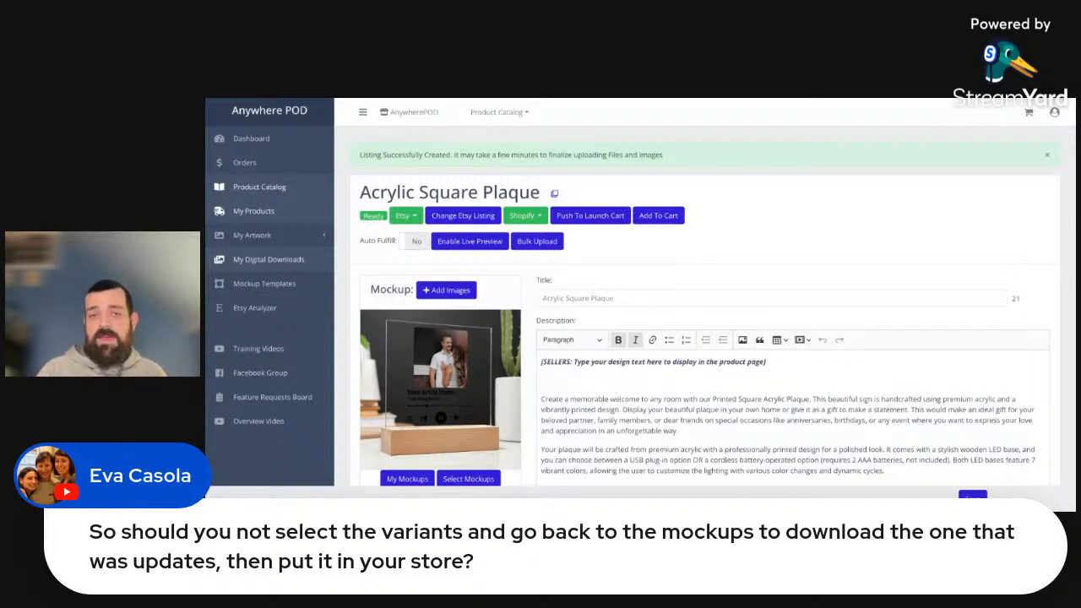
{"action": "left_click", "coordinate": [525, 216]}
{"action": "left_click", "coordinate": [552, 275]}
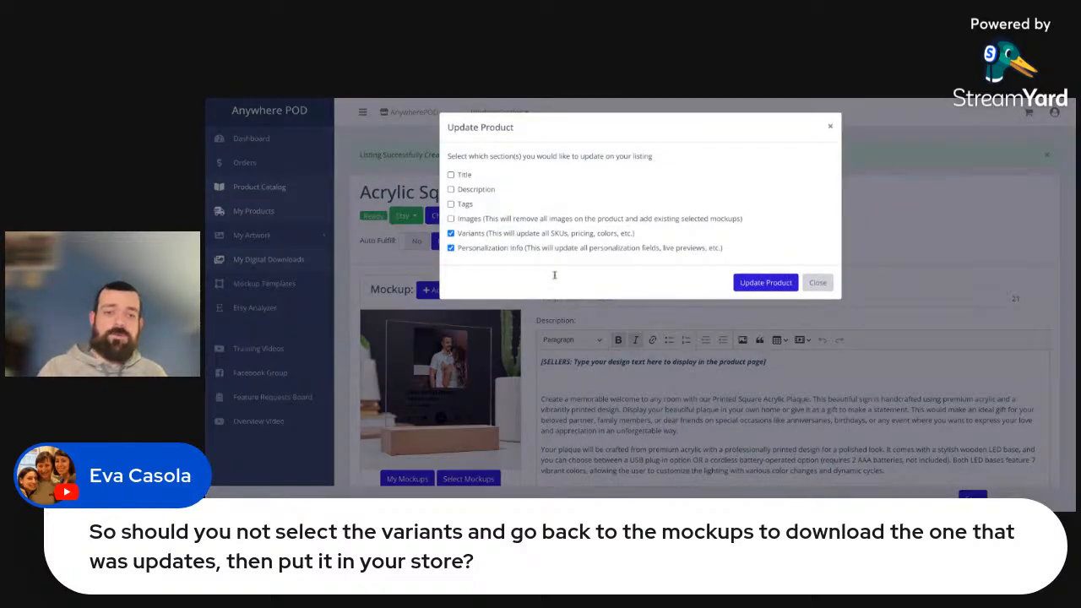
{"action": "left_click", "coordinate": [816, 284]}
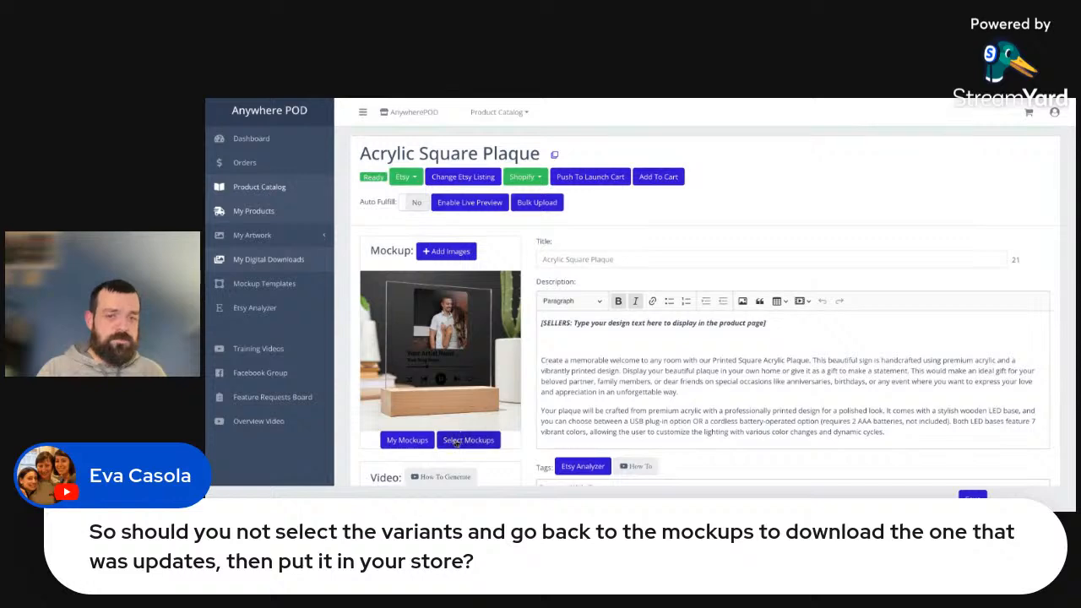
Step: Generate a new plaque mockup from the scene of a man with two children at a desk
{"action": "left_click", "coordinate": [449, 253]}
{"action": "scroll", "coordinate": [717, 297], "scroll_direction": "down", "scroll_amount": 15}
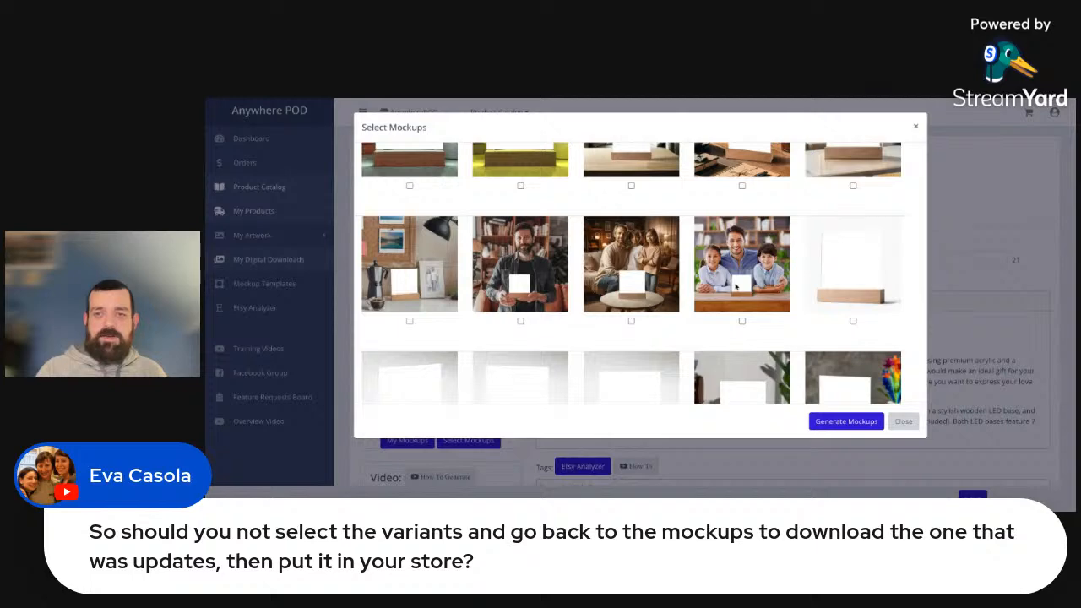
{"action": "left_click", "coordinate": [741, 320]}
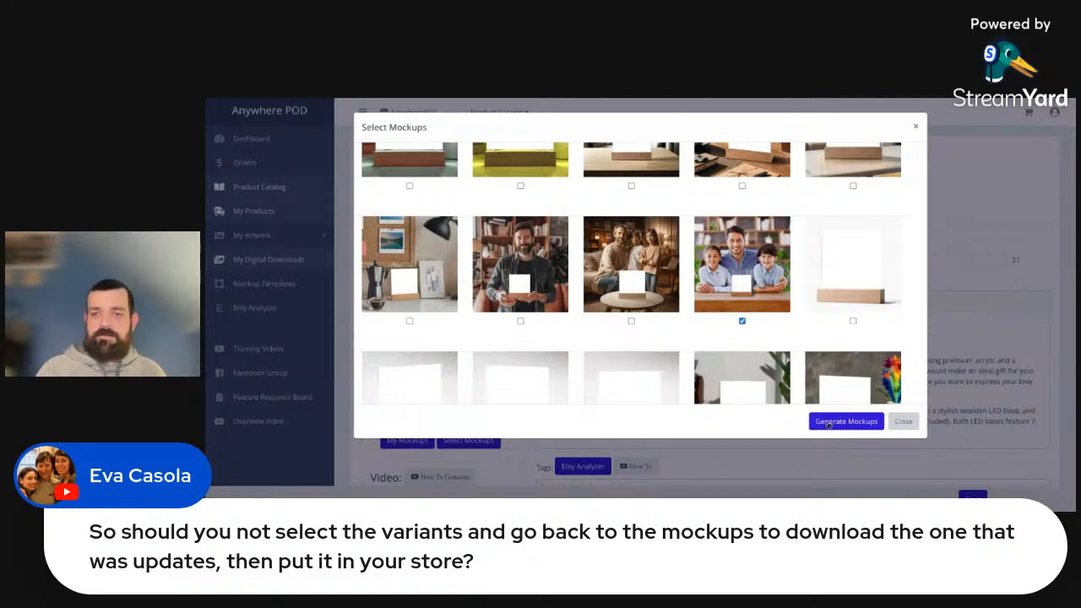
{"action": "left_click", "coordinate": [829, 422]}
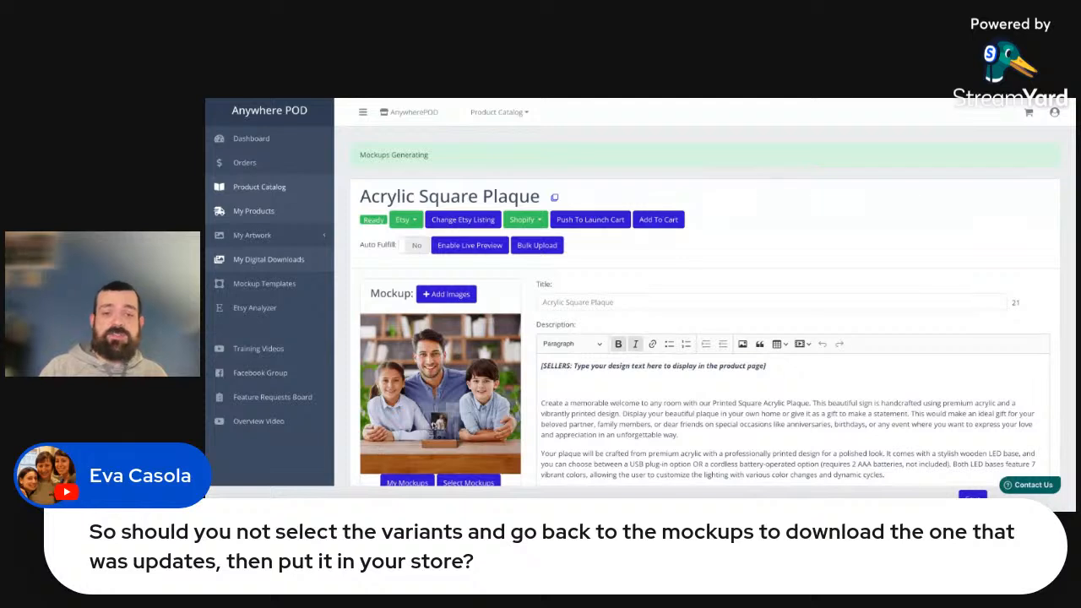
Step: Update the Shopify product with Images included alongside Variants and Personalization Info
{"action": "scroll", "coordinate": [713, 298], "scroll_direction": "down", "scroll_amount": 1}
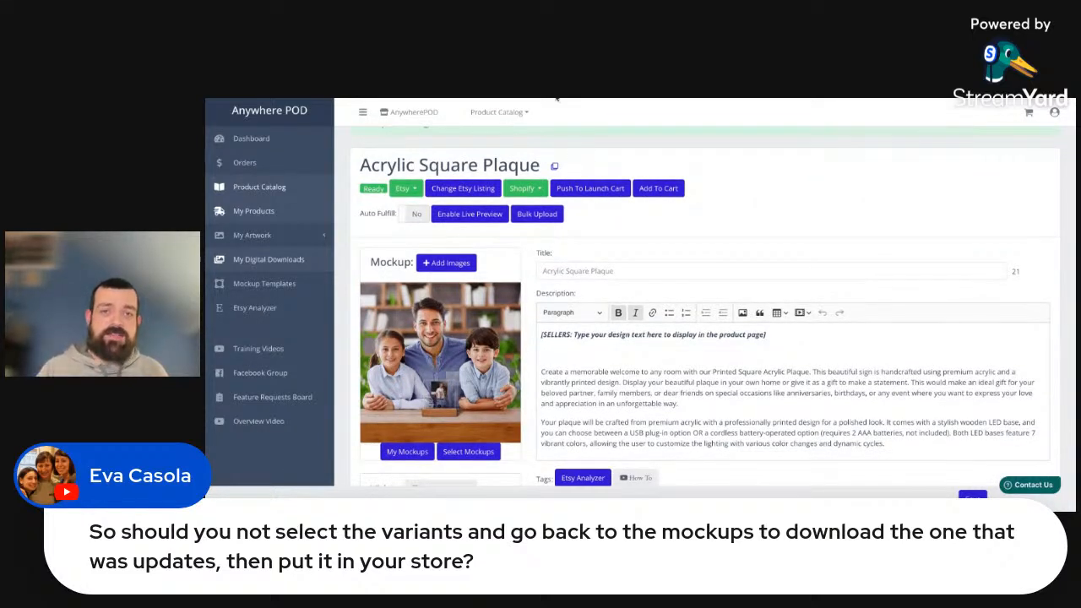
{"action": "left_click", "coordinate": [540, 189]}
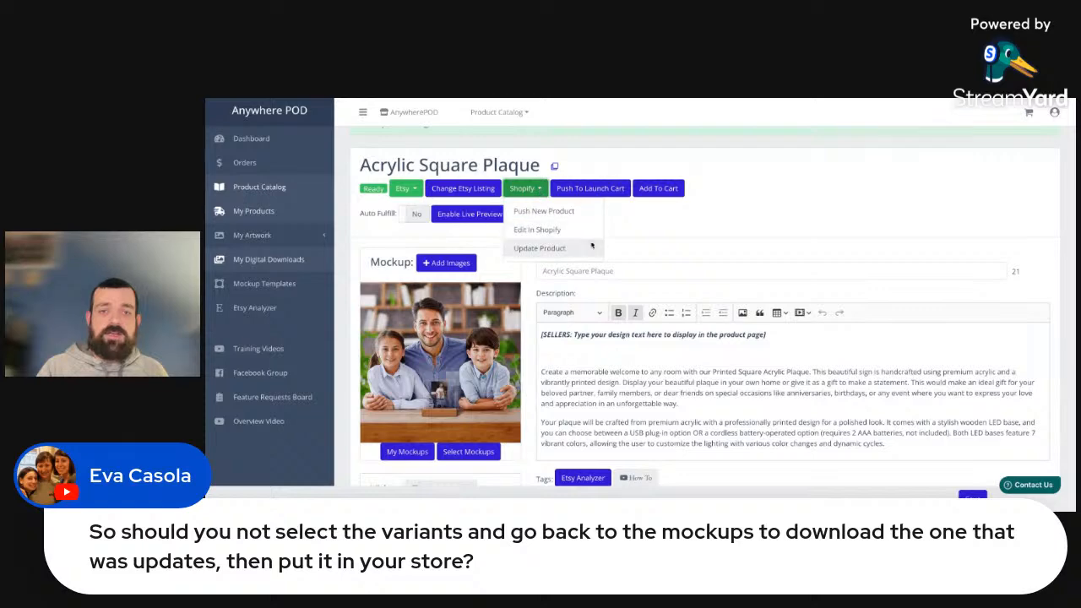
{"action": "left_click", "coordinate": [559, 249]}
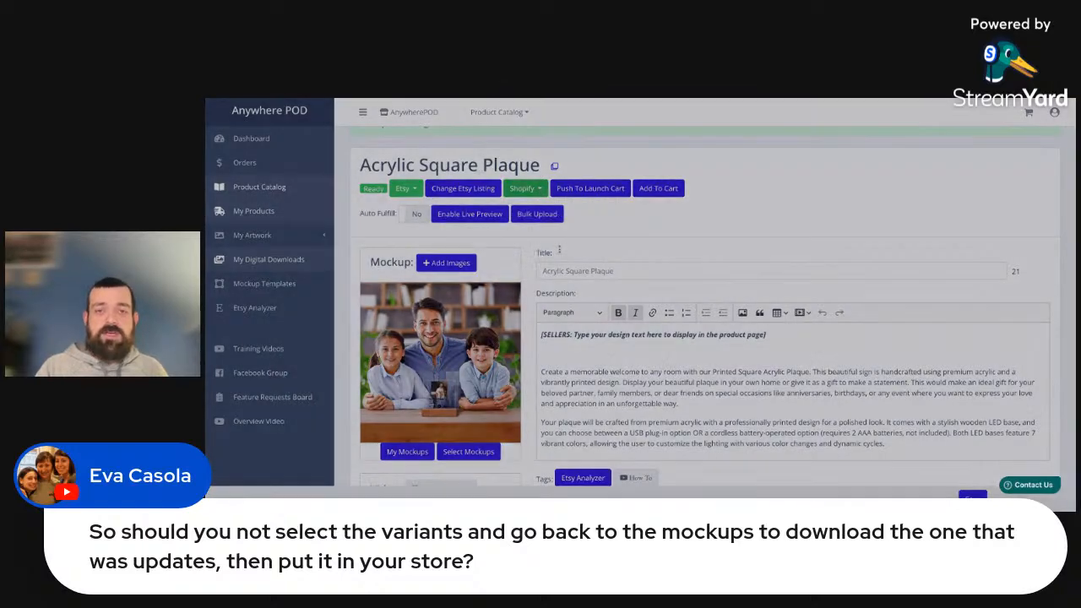
{"action": "left_click", "coordinate": [470, 220]}
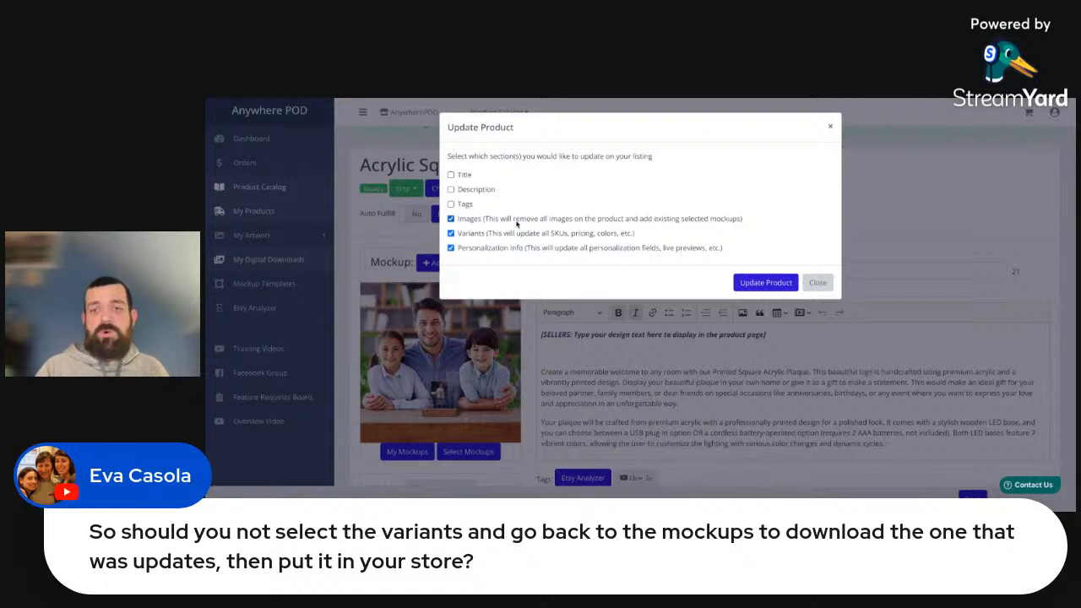
{"action": "left_click", "coordinate": [773, 287]}
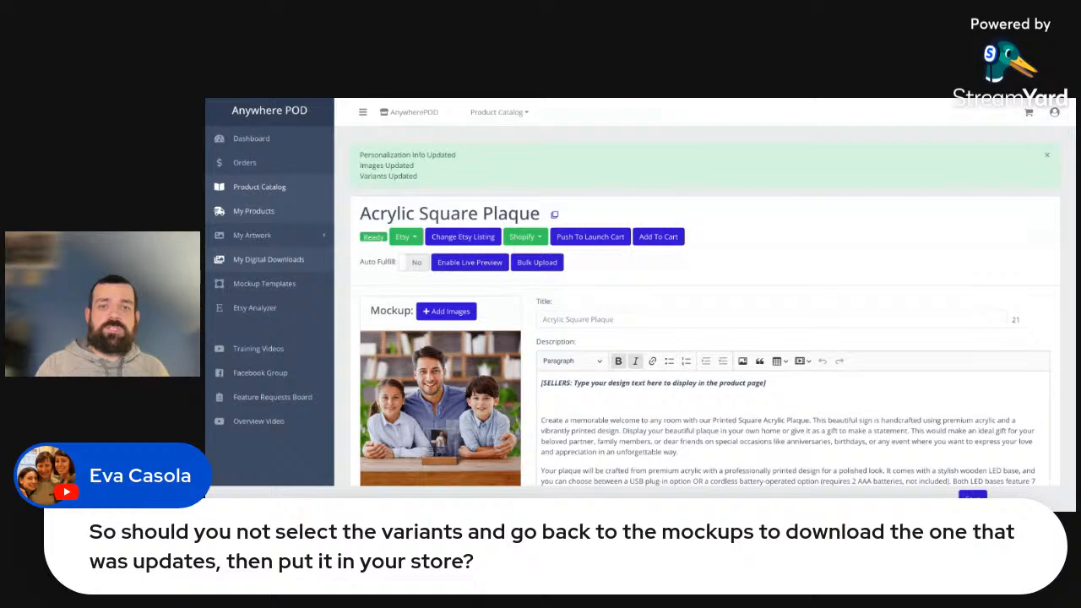
Step: Switch to the plaque's Shopify product, reload it, and open the media image of the man with two children
{"action": "key", "text": "ctrl+Tab"}
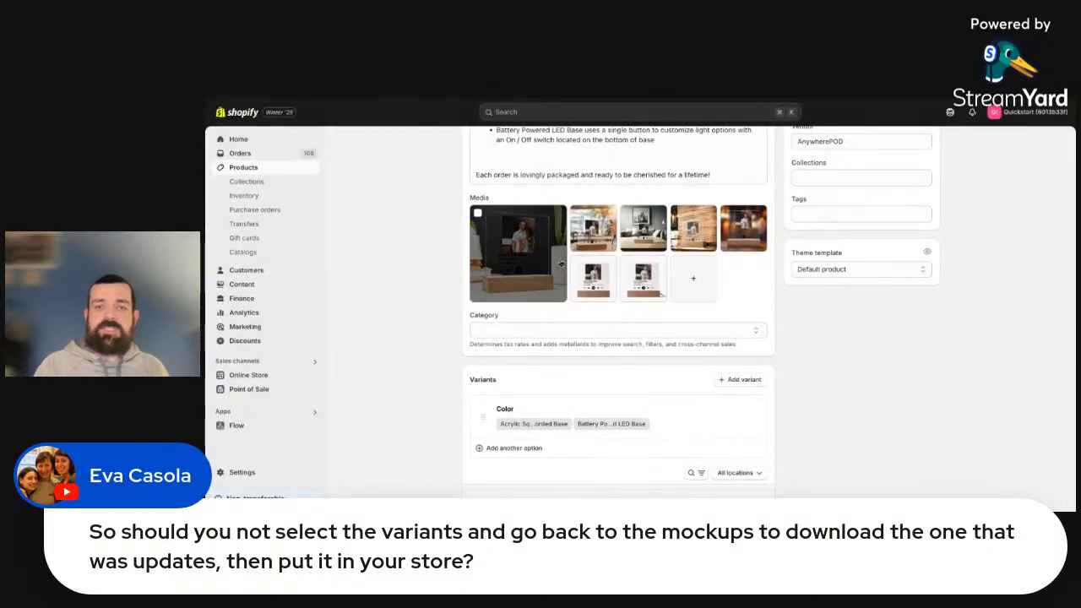
{"action": "key", "text": "super+r"}
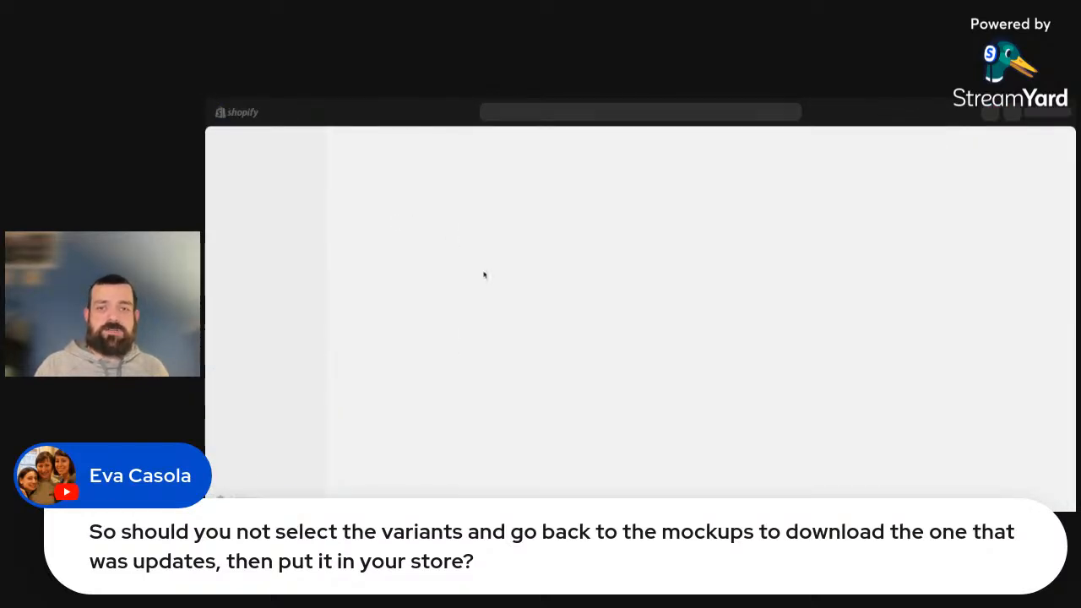
{"action": "scroll", "coordinate": [484, 275], "scroll_direction": "down", "scroll_amount": 4}
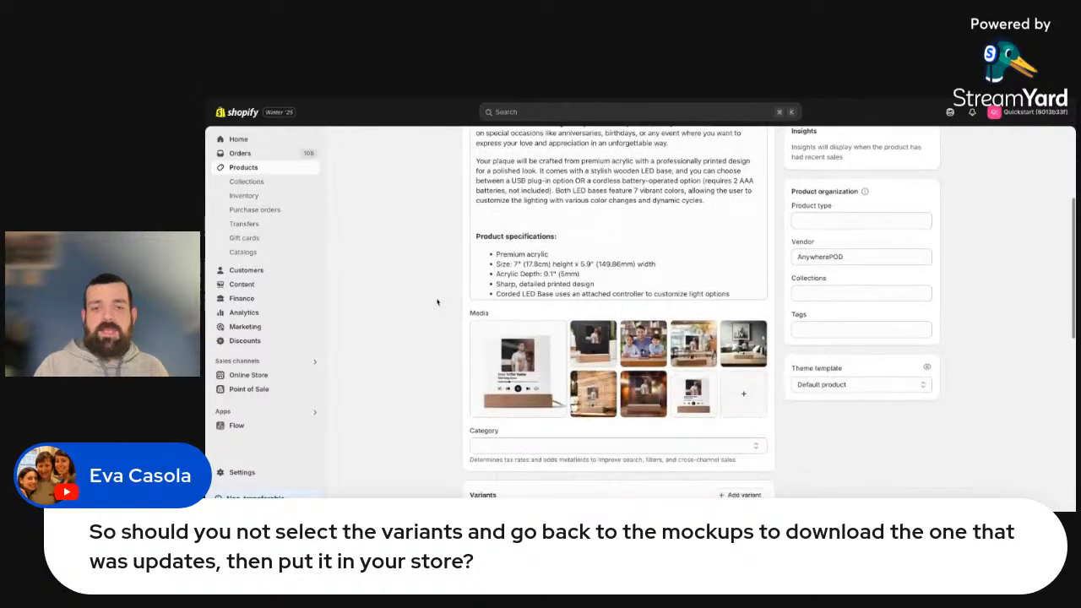
{"action": "scroll", "coordinate": [437, 301], "scroll_direction": "up", "scroll_amount": 1}
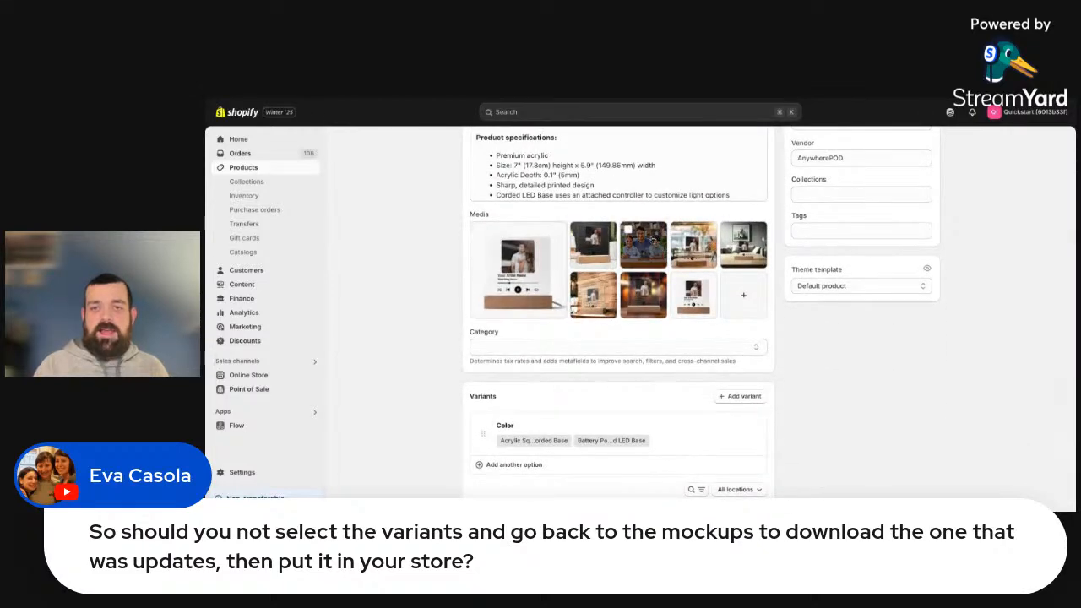
{"action": "left_click", "coordinate": [652, 241]}
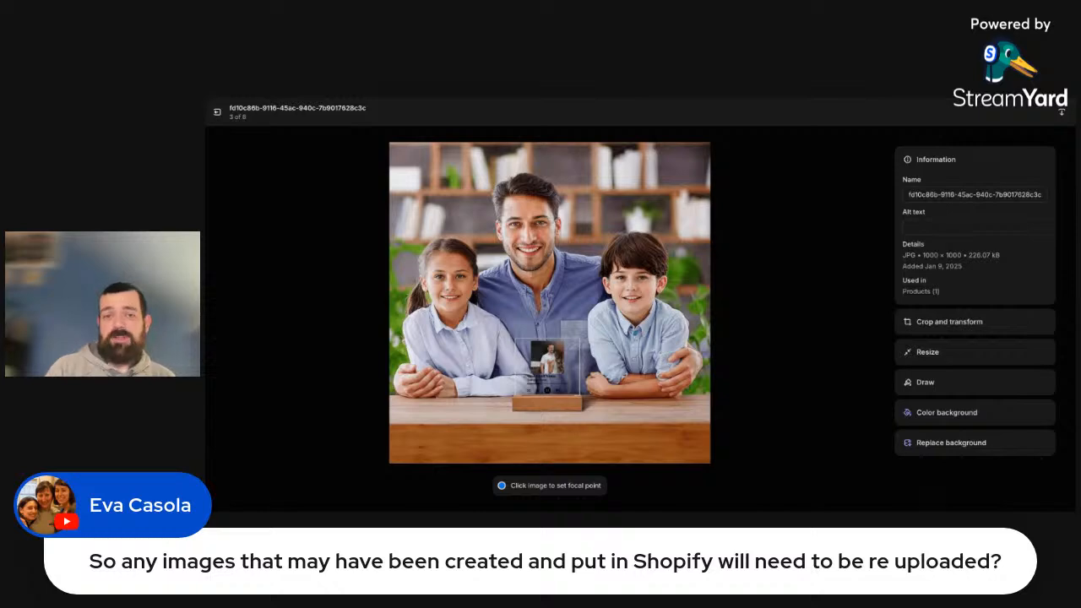
Step: Return to the plaque's AnywherePOD page, reload it, and review its mockup selection down to the last image, closing it without saving
{"action": "key", "text": "ctrl+Tab"}
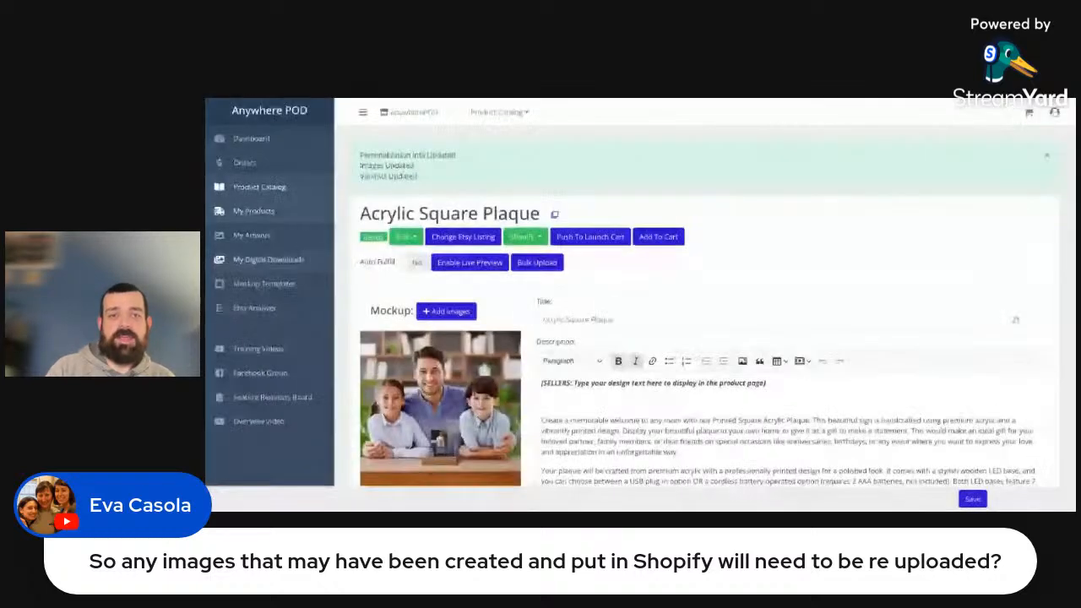
{"action": "scroll", "coordinate": [507, 319], "scroll_direction": "down", "scroll_amount": 4}
{"action": "left_click", "coordinate": [468, 329]}
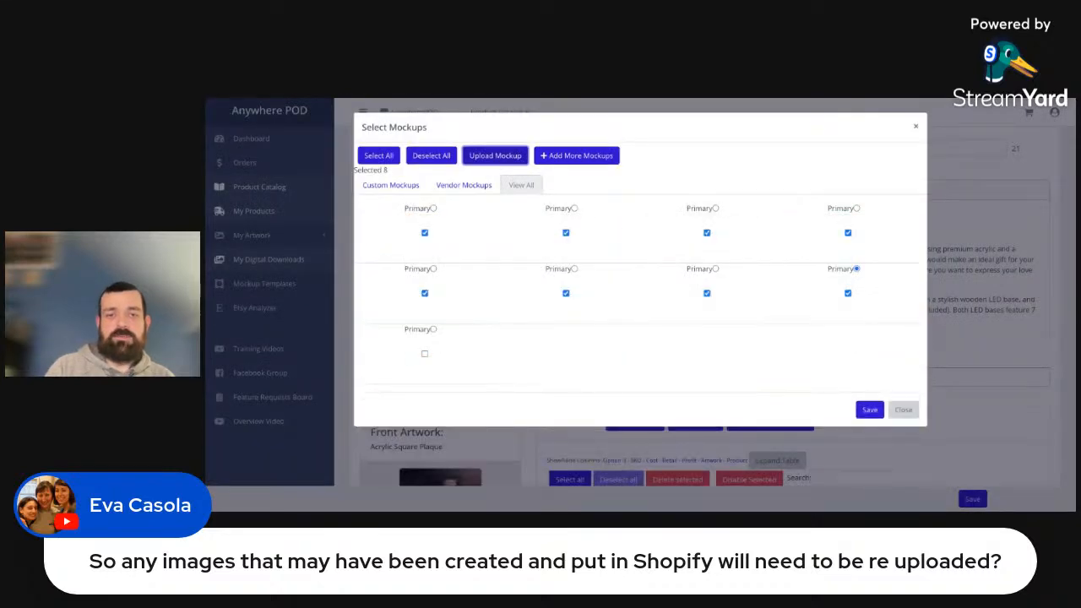
{"action": "key", "text": "F5"}
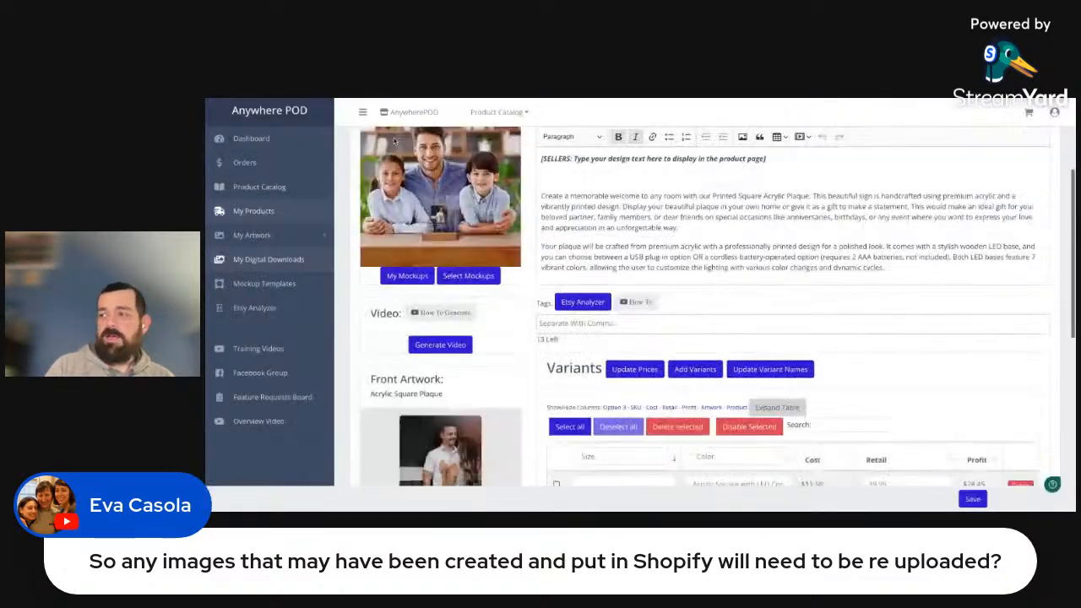
{"action": "left_click", "coordinate": [467, 276]}
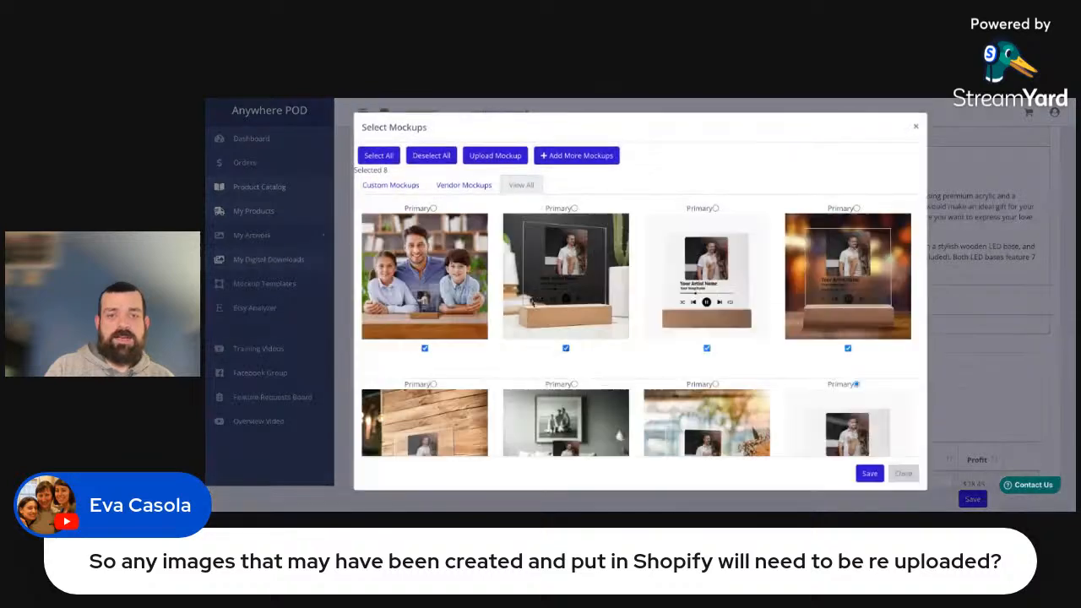
{"action": "scroll", "coordinate": [537, 269], "scroll_direction": "down", "scroll_amount": 5}
{"action": "scroll", "coordinate": [537, 269], "scroll_direction": "down", "scroll_amount": 2}
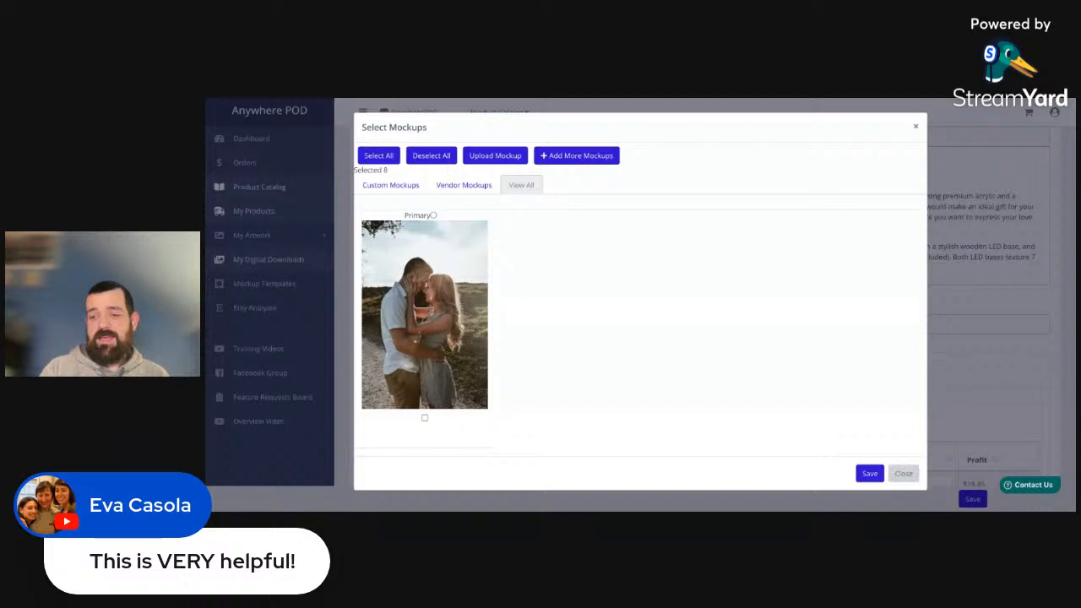
{"action": "left_click", "coordinate": [903, 473]}
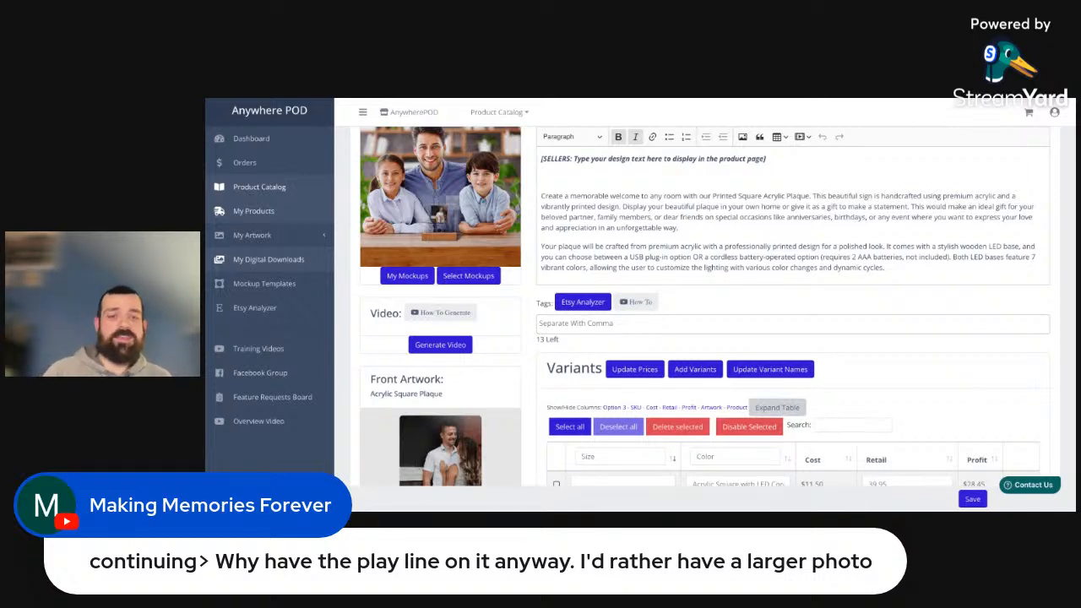
{"action": "scroll", "coordinate": [717, 306], "scroll_direction": "down", "scroll_amount": 2}
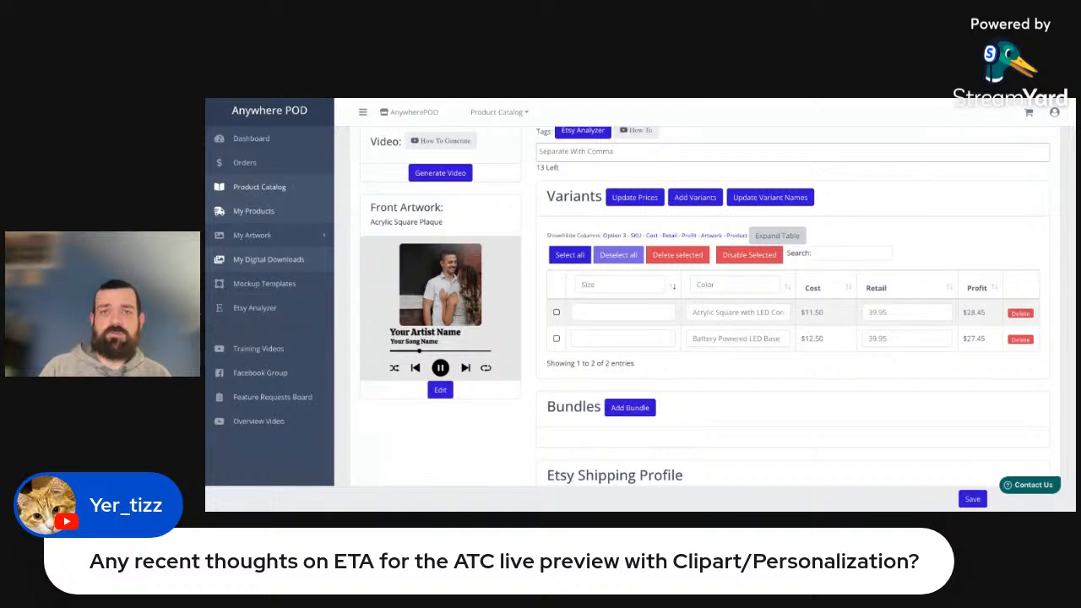
Step: Open the plaque's personalization preview in the Shopify storefront and upload a couple photo
{"action": "key", "text": "ctrl+Tab"}
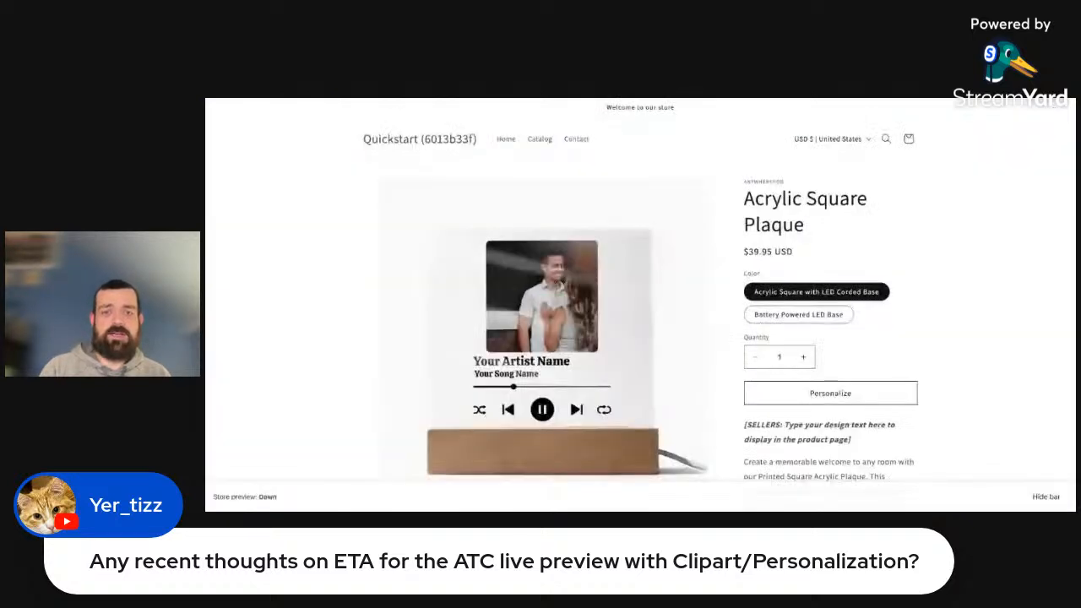
{"action": "left_click", "coordinate": [848, 400]}
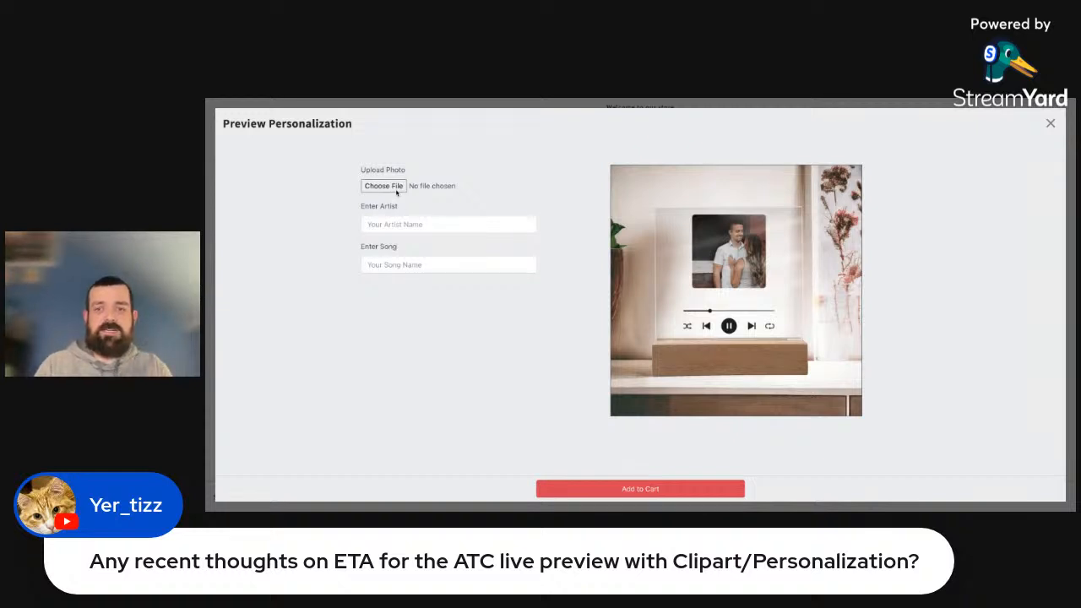
{"action": "key", "text": "Return"}
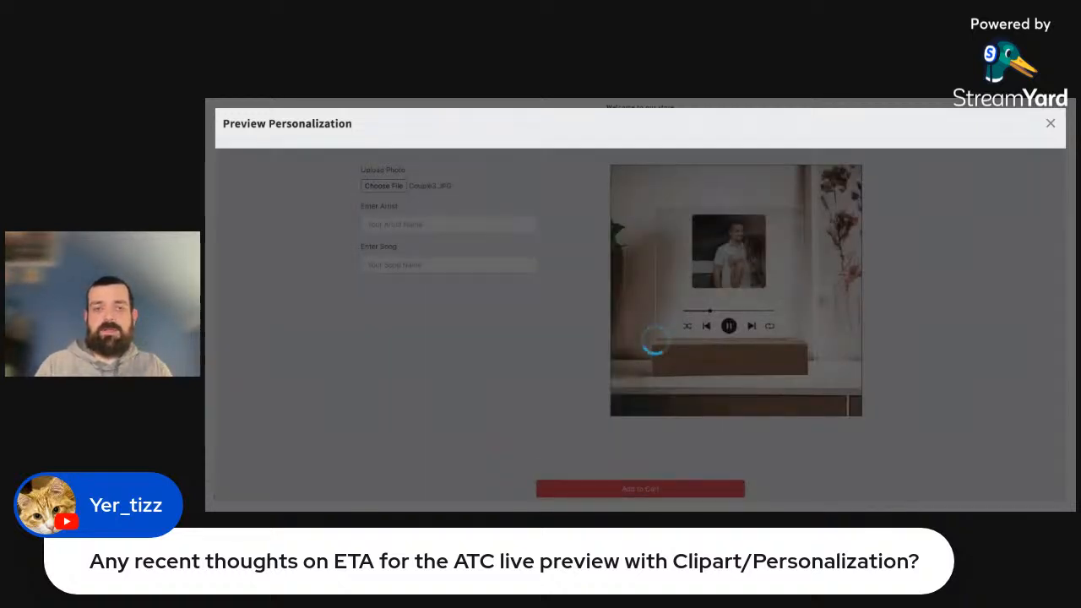
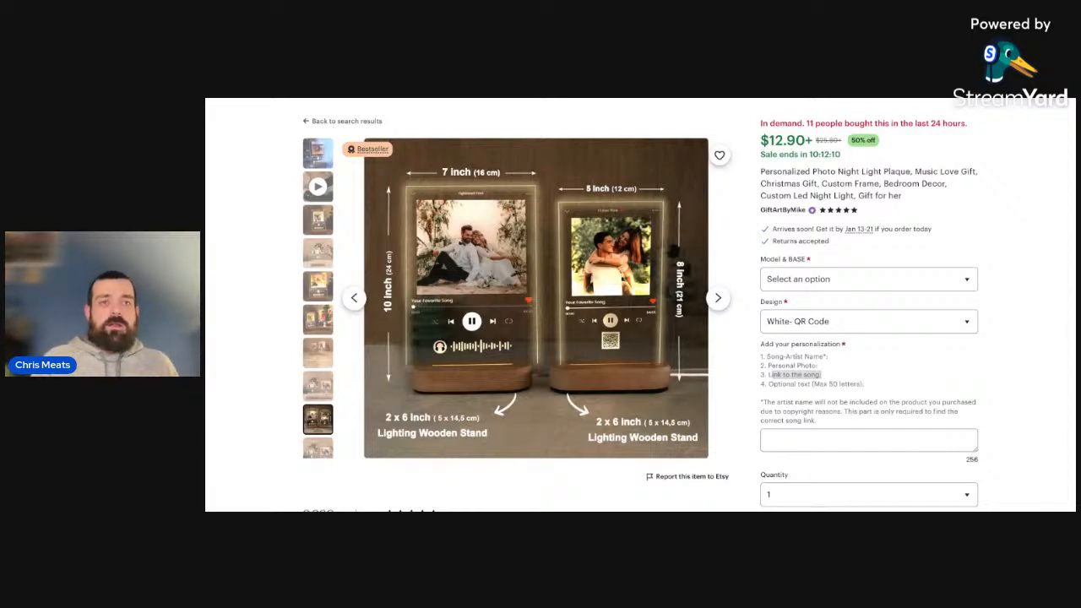
Step: Examine the competing Personalized Photo Night Light Plaque's title on Etsy and its estimated sales amount in AnywherePOD's Etsy Analyzer
{"action": "key", "text": "alt+Tab"}
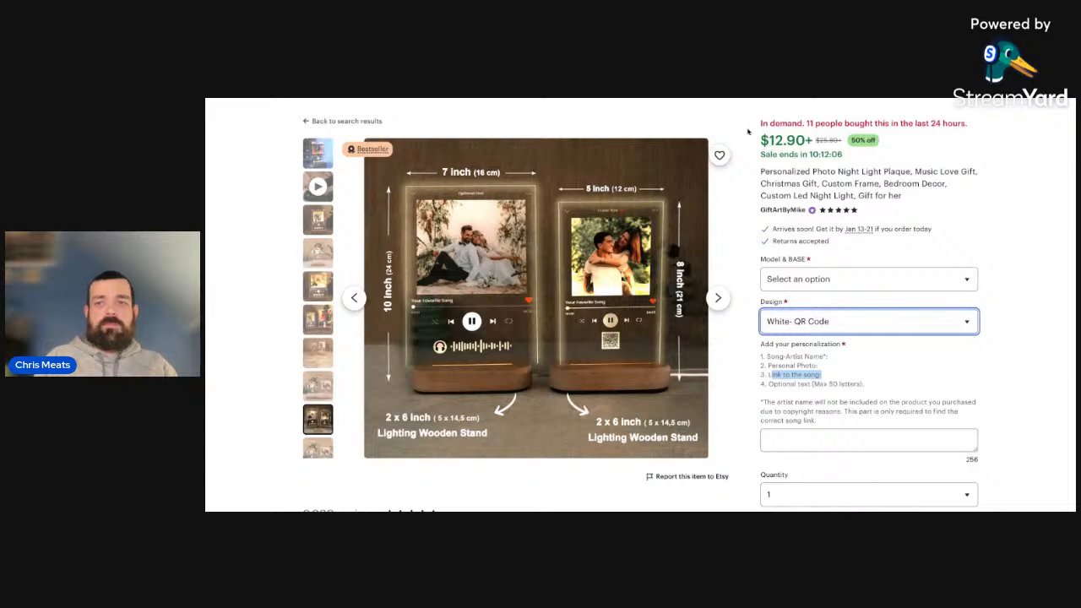
{"action": "left_click_drag", "start_coordinate": [761, 170], "coordinate": [903, 195]}
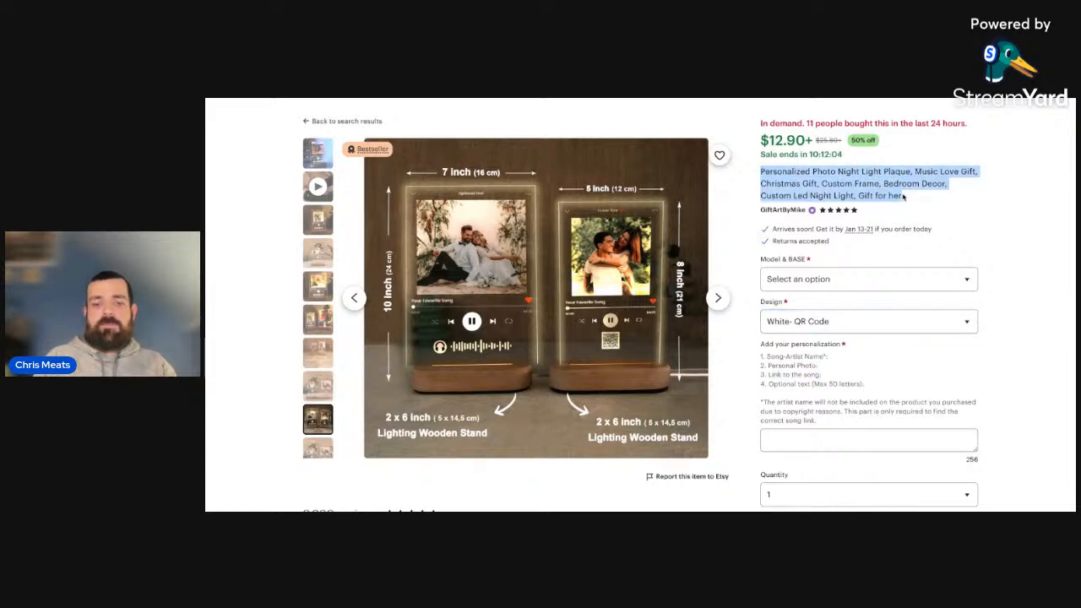
{"action": "key", "text": "alt+Tab"}
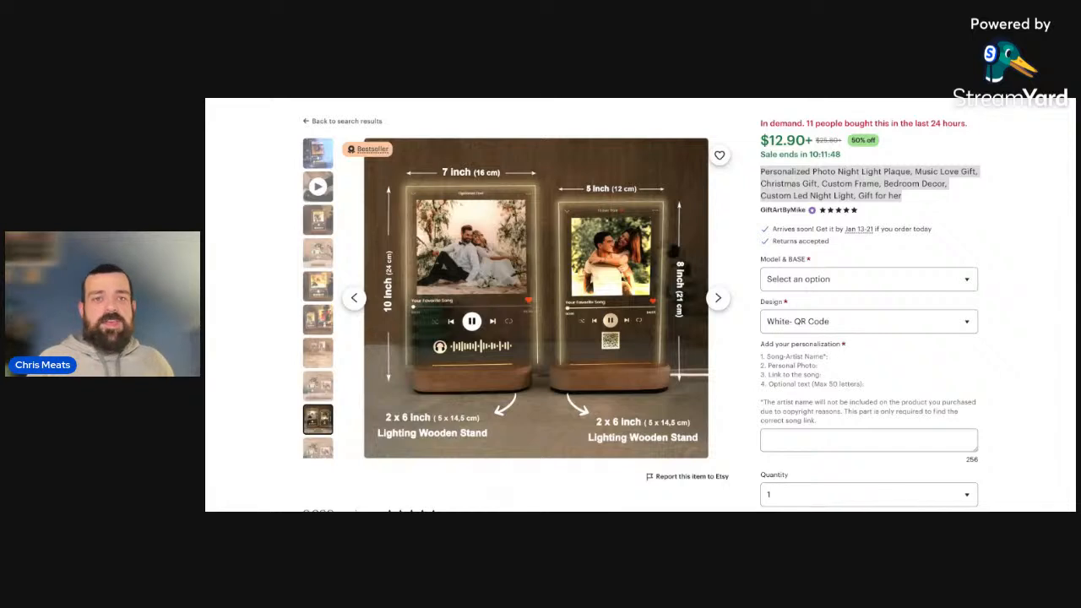
{"action": "key", "text": "ctrl+shift+Tab"}
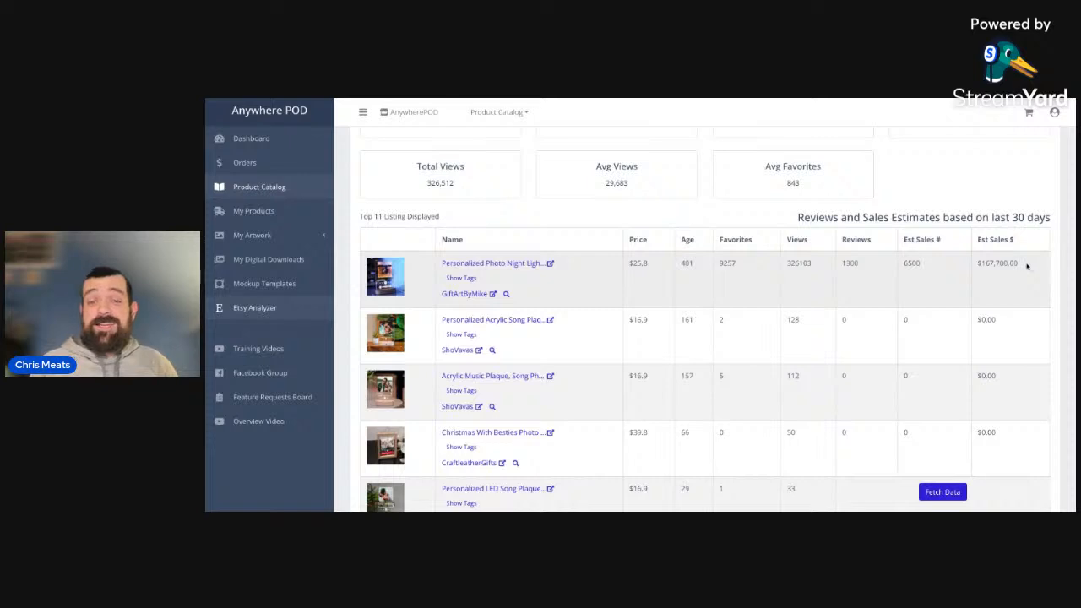
{"action": "left_click_drag", "start_coordinate": [1027, 265], "coordinate": [964, 266]}
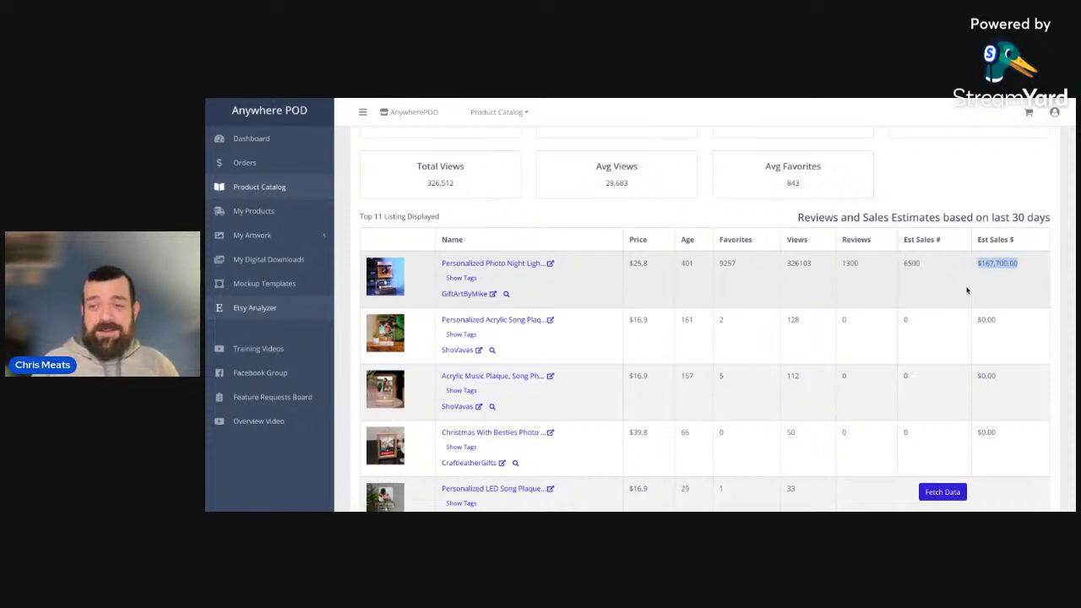